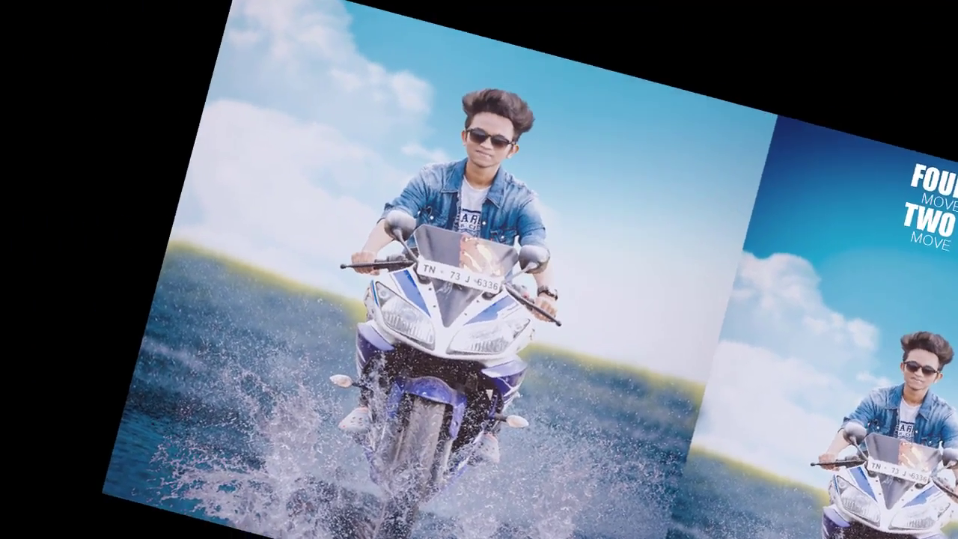
Zoom in and curve the path around the bottom of the front wheel
scroll(449, 329, "up", 5)
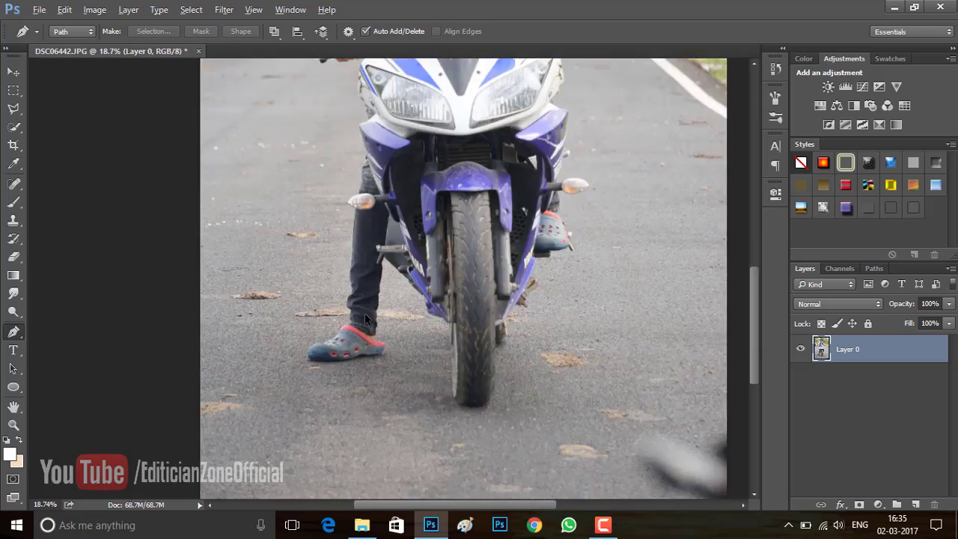
scroll(449, 307, "up", 3)
scroll(476, 291, "up", 3)
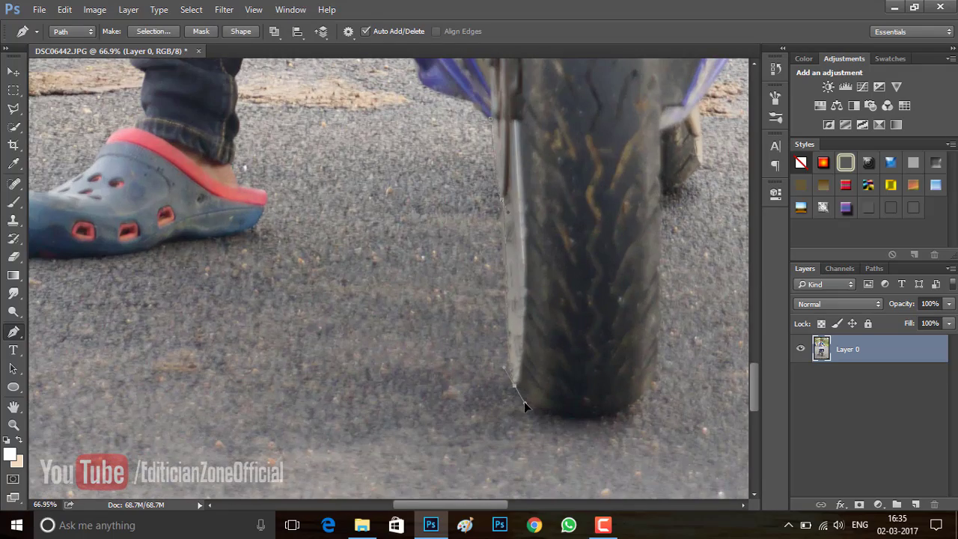
left_click_drag(557, 406, 601, 356)
scroll(521, 334, "up", 1)
scroll(507, 362, "up", 1)
scroll(555, 356, "up", 1)
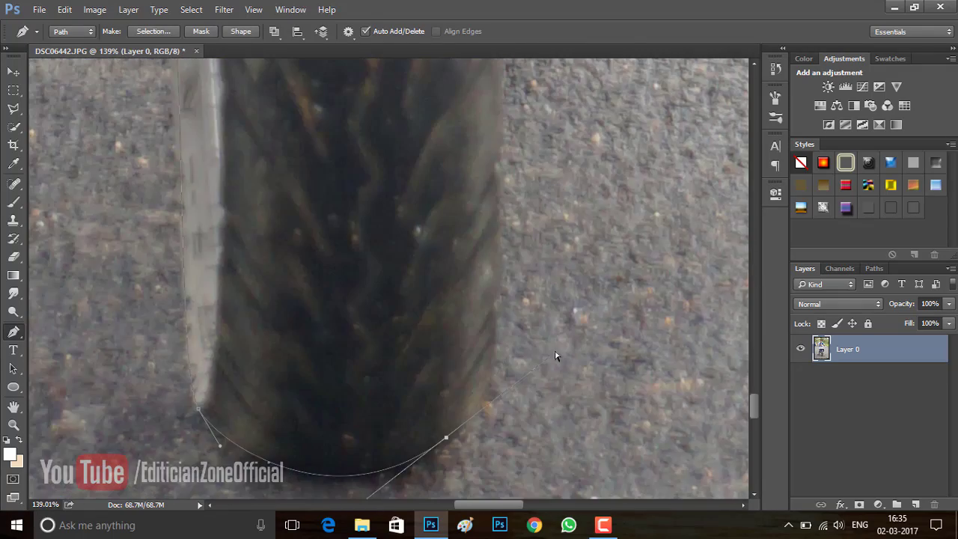
scroll(503, 224, "down", 2)
scroll(506, 295, "down", 2)
scroll(524, 329, "up", 1)
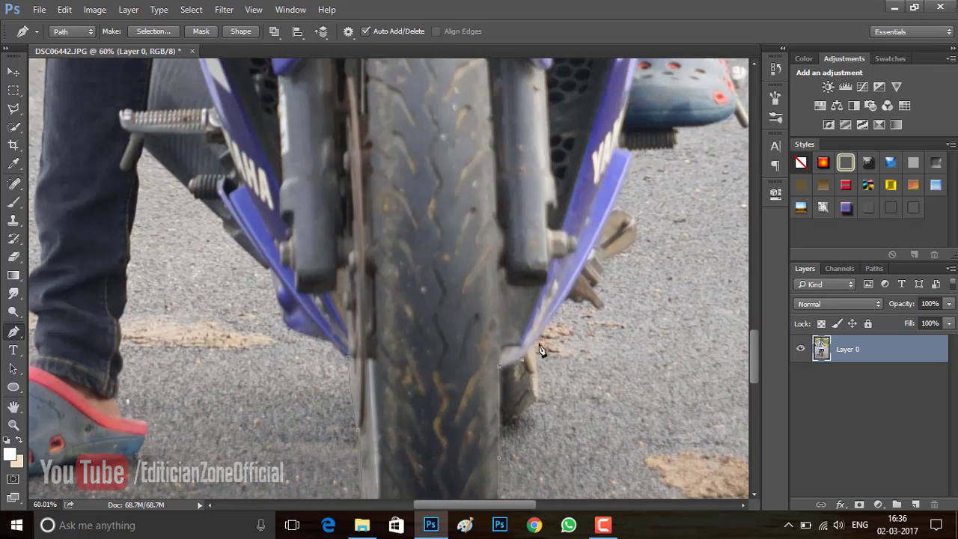
scroll(554, 299, "down", 2)
scroll(582, 249, "up", 2)
scroll(490, 428, "up", 2)
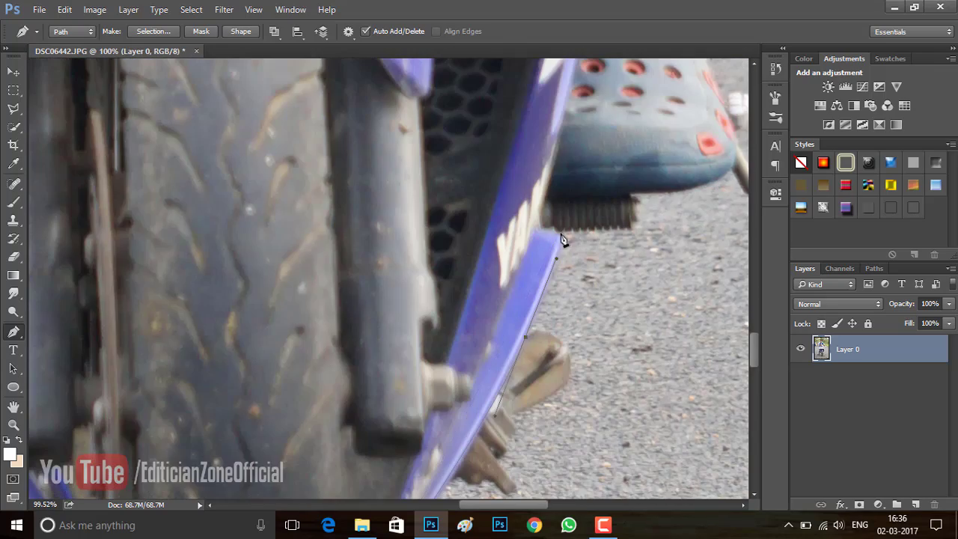
scroll(563, 239, "down", 2)
scroll(598, 285, "up", 2)
Trace anchors along the footrest and shoe sole, then up toward the turn signal
left_click(475, 327)
left_click(563, 327)
left_click(563, 294)
left_click(663, 273)
left_click(648, 182)
scroll(629, 217, "up", 3)
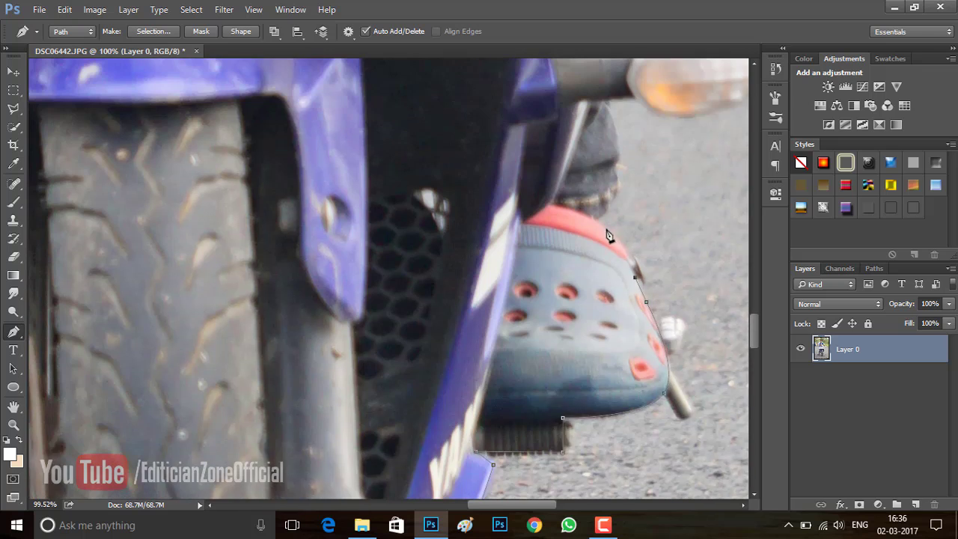
left_click(603, 224)
scroll(621, 285, "up", 3)
scroll(621, 262, "up", 2)
scroll(549, 268, "right", 2)
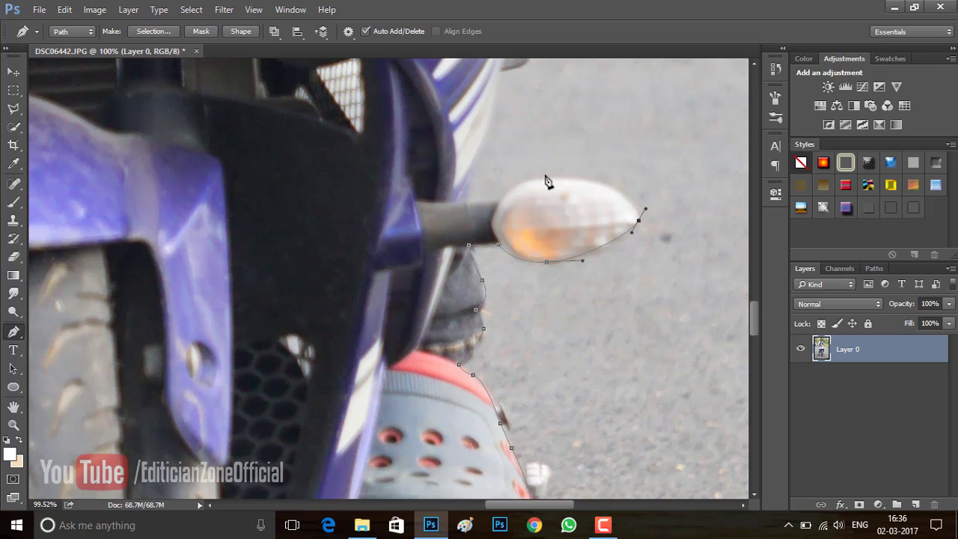
scroll(521, 248, "up", 3)
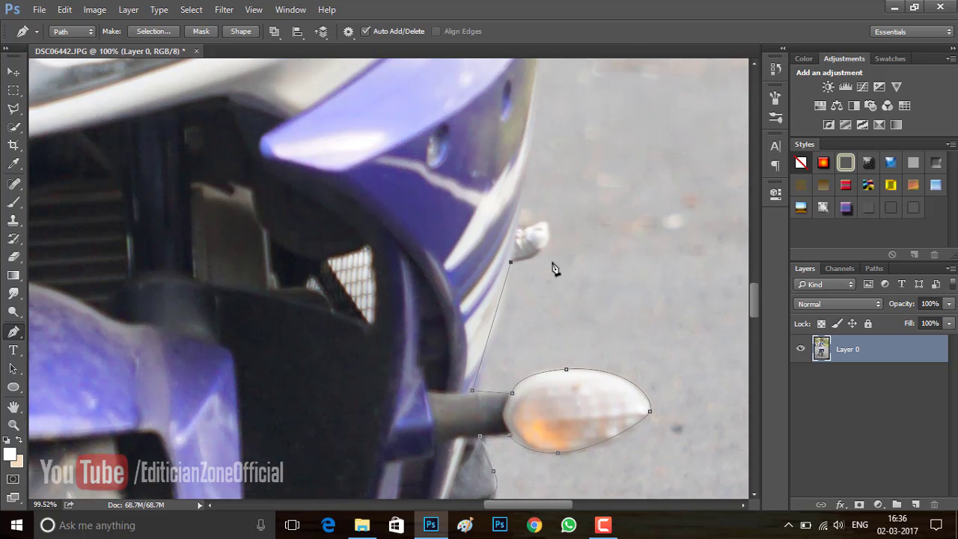
Extend the path with anchors up along the fairing edge
scroll(524, 236, "up", 3)
left_click(534, 220)
left_click(491, 208)
left_click(444, 169)
scroll(464, 224, "up", 2)
left_click(478, 256)
left_click(498, 223)
scroll(509, 300, "up", 2)
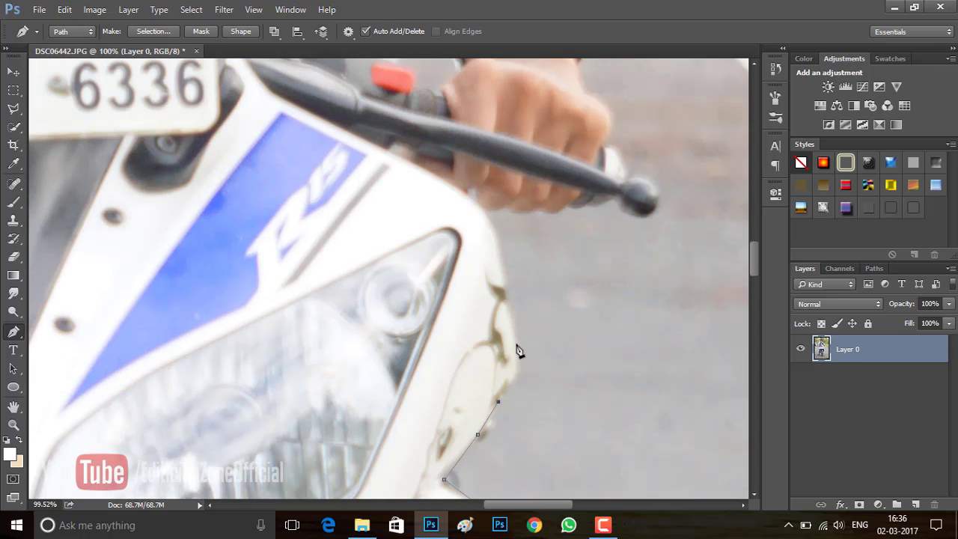
scroll(500, 251, "up", 2)
left_click(466, 238)
scroll(533, 258, "up", 2, "alt")
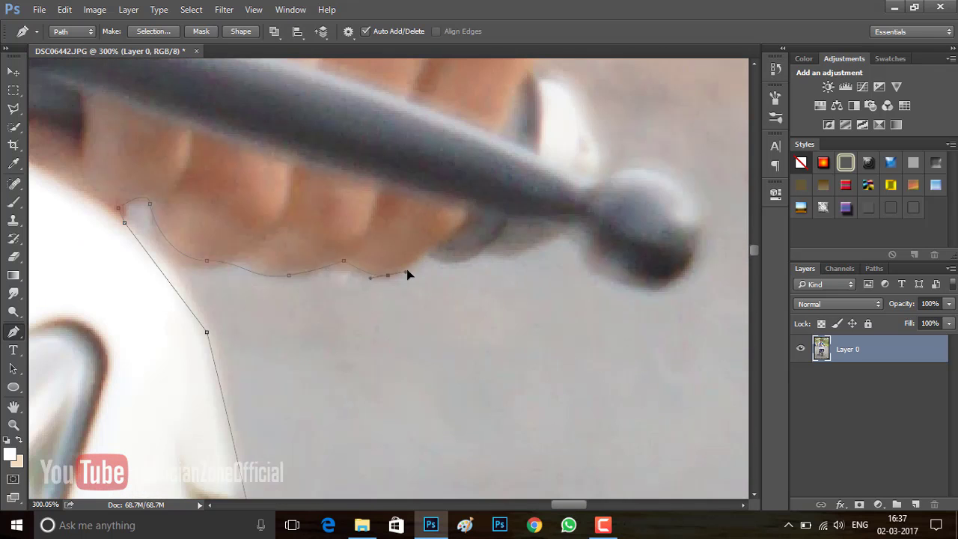
Curve the outline around the hand and lever onto the watch edge
scroll(636, 247, "right", 2)
scroll(592, 167, "up", 3)
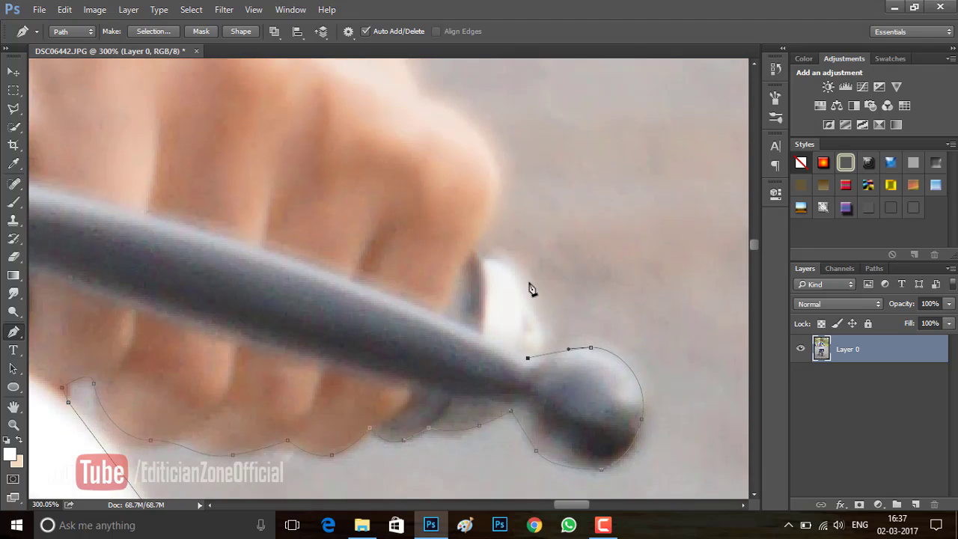
scroll(531, 284, "up", 3)
scroll(497, 304, "up", 2)
left_click_drag(395, 290, 406, 256)
scroll(412, 337, "up", 3)
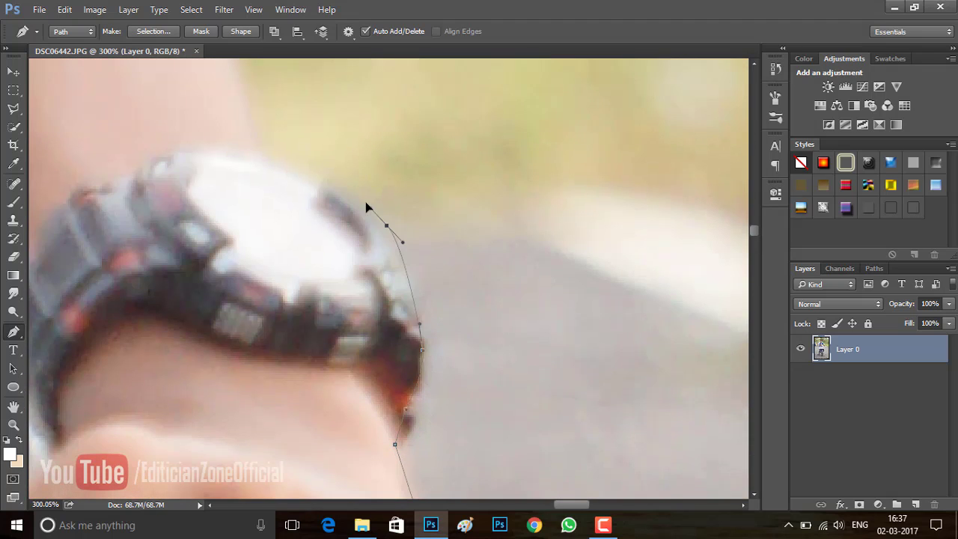
scroll(367, 207, "up", 3)
scroll(227, 325, "down", 3, "alt")
Trace the arm and jacket sleeve up toward the denim shoulder
left_click(192, 237)
scroll(192, 235, "up", 2)
left_click_drag(187, 317, 179, 294)
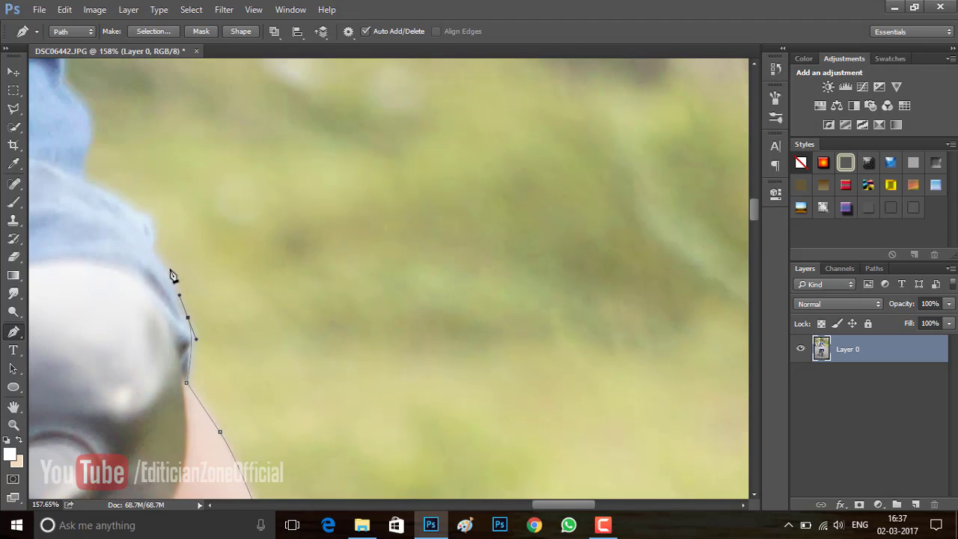
scroll(172, 275, "up", 3, "alt")
left_click(304, 216)
scroll(292, 222, "up", 2)
left_click(274, 175)
scroll(227, 202, "up", 2)
scroll(89, 320, "up", 5)
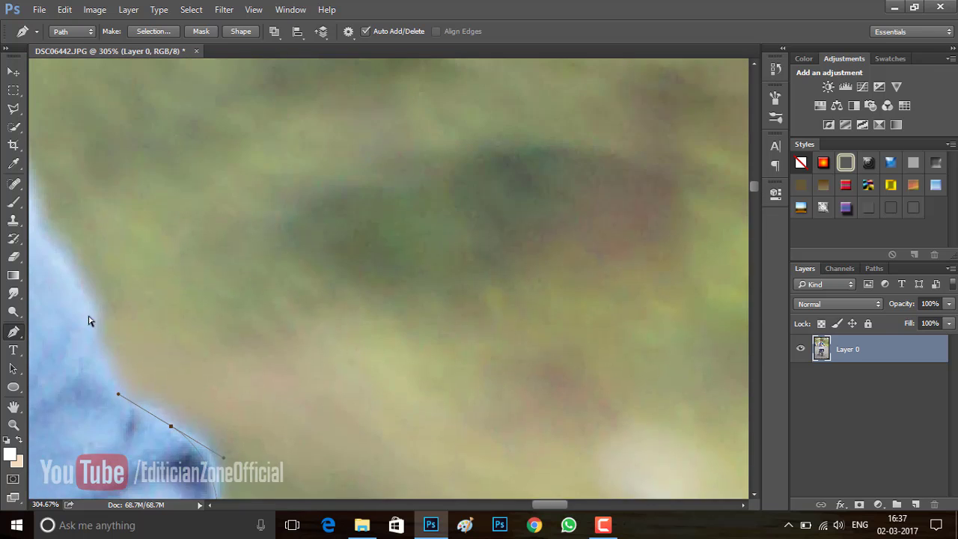
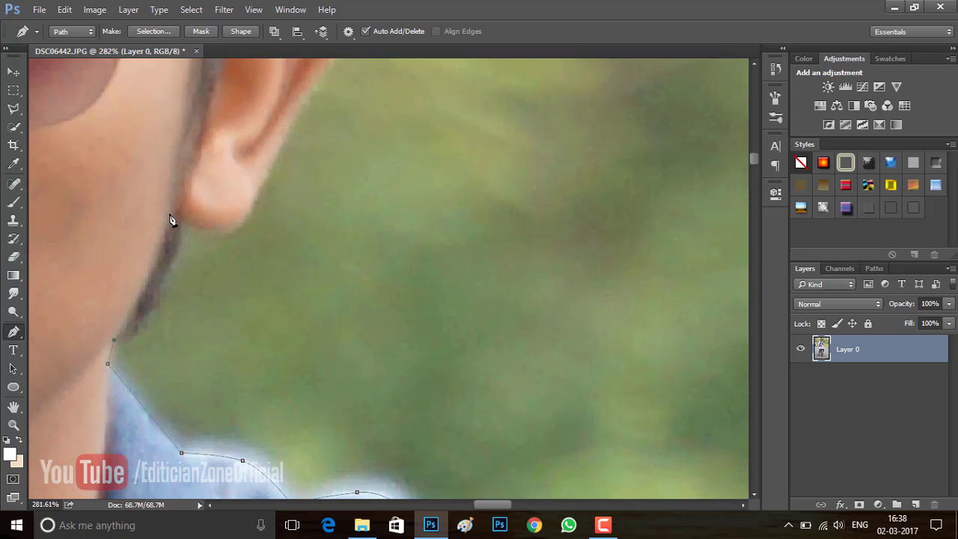
Trace the pen outline around the ear, over the top of the hair and down to the temple
scroll(171, 216, "up", 3)
left_click(238, 358)
scroll(261, 318, "up", 2)
left_click(259, 266)
scroll(299, 307, "up", 2)
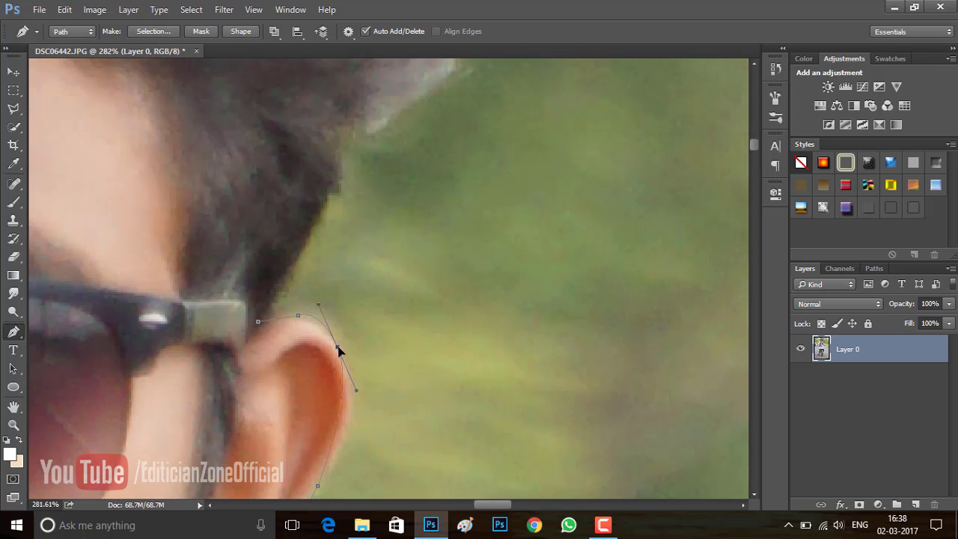
key("ctrl+alt+z")
key("ctrl+alt+z")
key("ctrl+alt+z")
left_click_drag(349, 374, 341, 353)
left_click(265, 315)
scroll(333, 229, "up", 3)
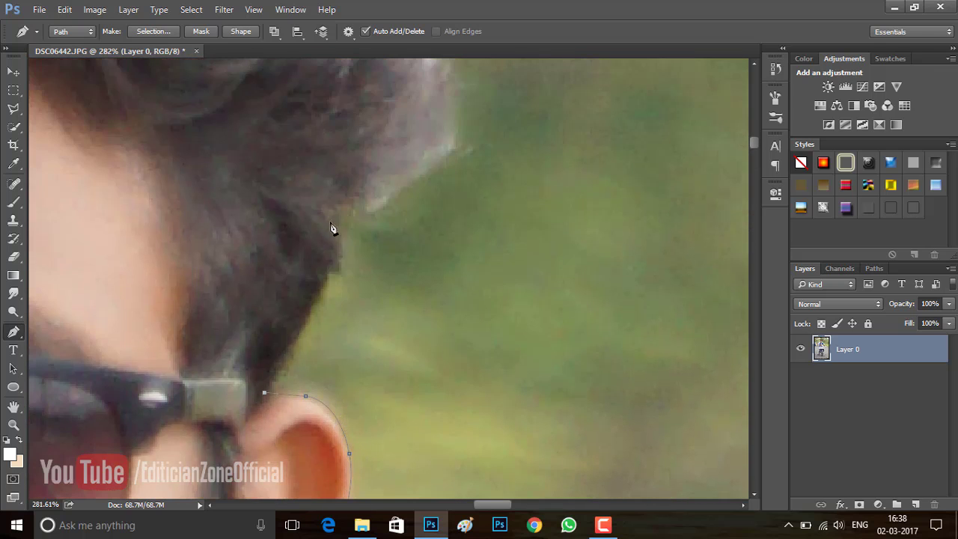
scroll(441, 128, "down", 3)
scroll(310, 143, "up", 2)
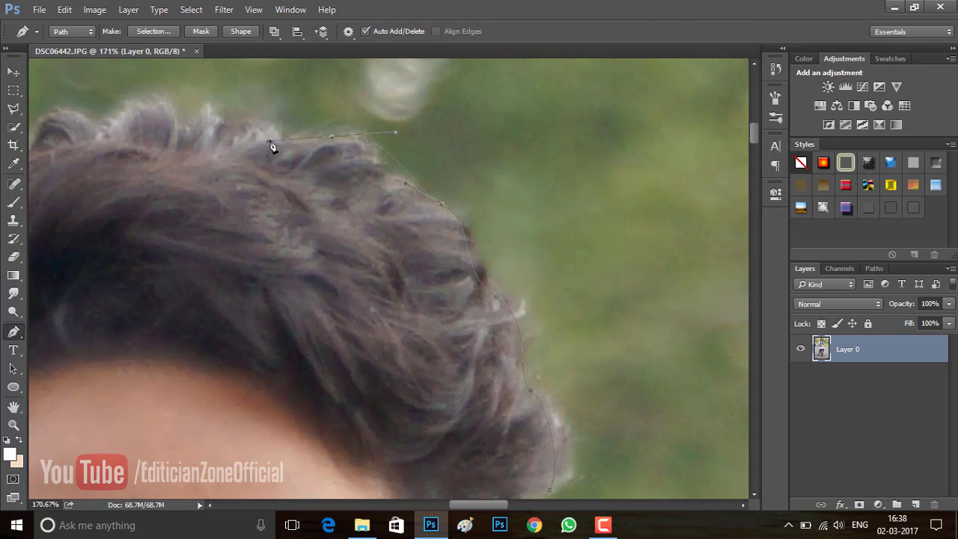
left_click_drag(283, 136, 254, 152)
scroll(214, 142, "left", 5)
left_click(158, 235)
scroll(158, 236, "down", 2)
left_click(115, 380)
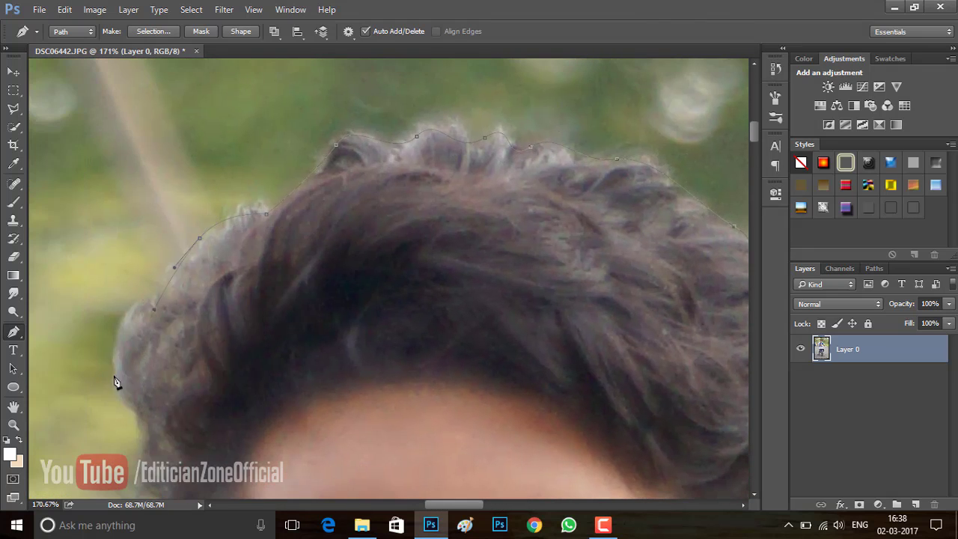
scroll(142, 262, "down", 2)
scroll(174, 419, "down", 2)
left_click(191, 281)
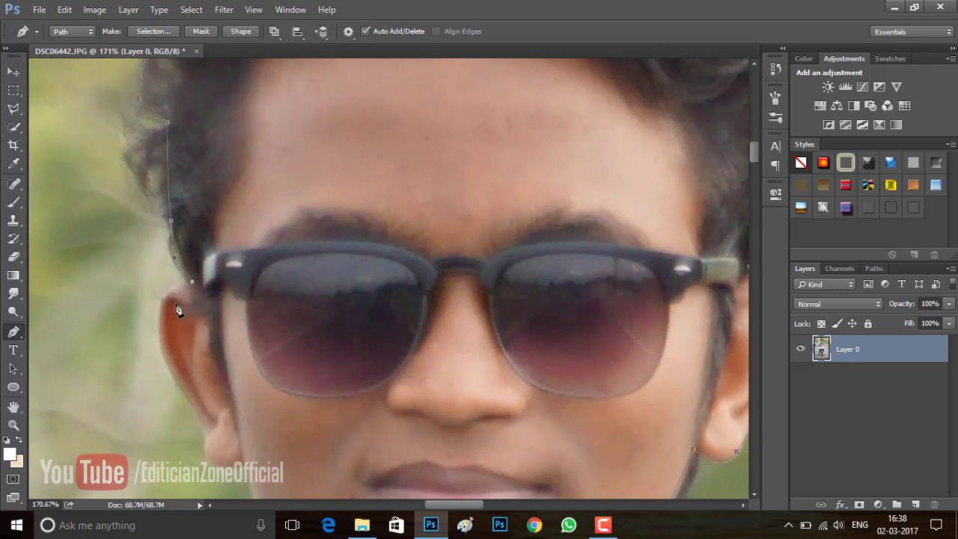
left_click(189, 404)
Continue the pen outline along the rider's sleeve edge
scroll(217, 393, "down", 2)
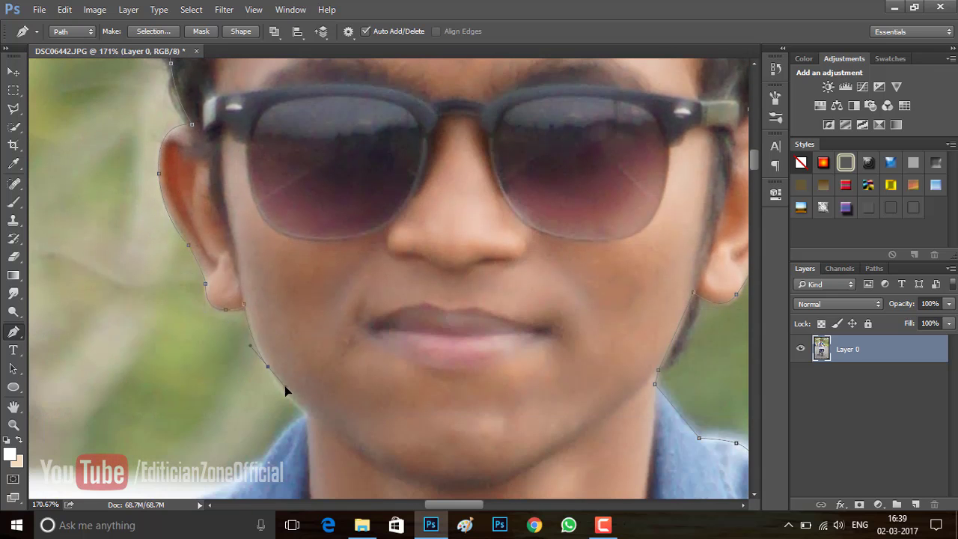
scroll(274, 358, "down", 2)
scroll(224, 375, "down", 3)
scroll(322, 374, "up", 3)
left_click_drag(408, 344, 439, 325)
scroll(312, 419, "up", 2)
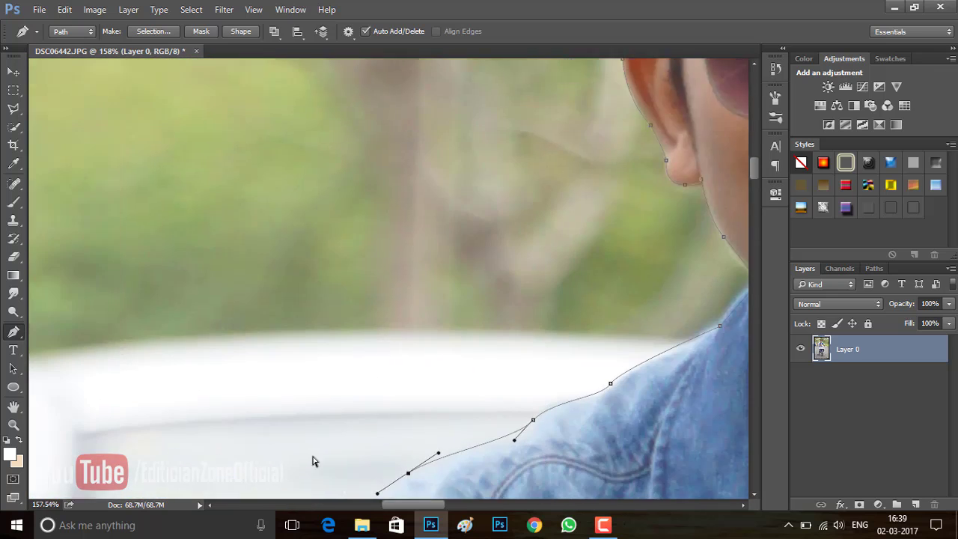
scroll(313, 461, "down", 3)
scroll(393, 374, "down", 2)
left_click(359, 325)
scroll(360, 325, "down", 2)
left_click(333, 327)
scroll(334, 328, "down", 2)
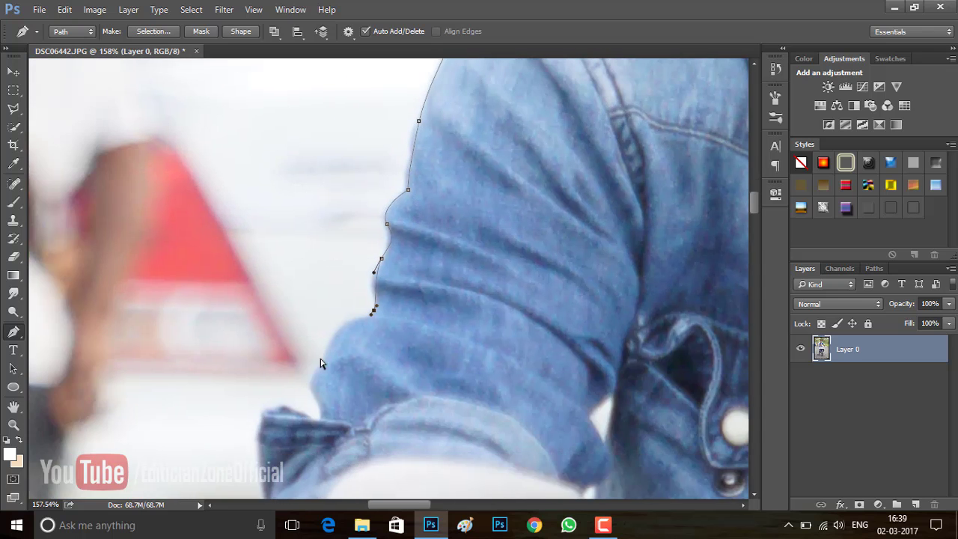
scroll(353, 422, "down", 2)
scroll(353, 421, "up", 2)
left_click_drag(312, 348, 312, 400)
scroll(313, 399, "down", 2)
scroll(307, 400, "down", 2)
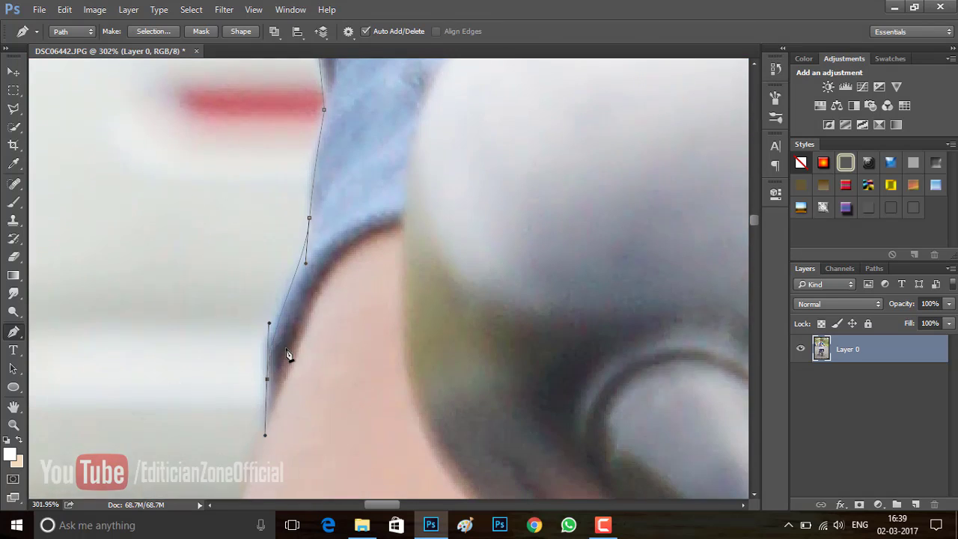
scroll(229, 332, "down", 3)
scroll(250, 235, "down", 3)
Trace the outline down the forearm and along the knuckle edge
left_click(247, 354)
scroll(217, 381, "down", 2)
scroll(217, 381, "down", 2)
left_click(226, 331)
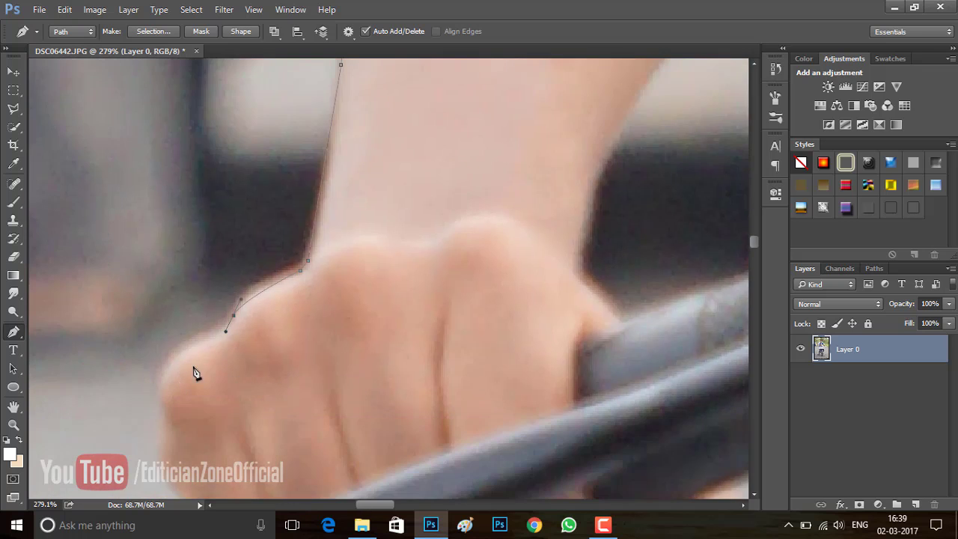
left_click(163, 386)
scroll(164, 385, "down", 3)
left_click(238, 307)
scroll(238, 307, "left", 1)
scroll(367, 360, "down", 2)
left_click(378, 336)
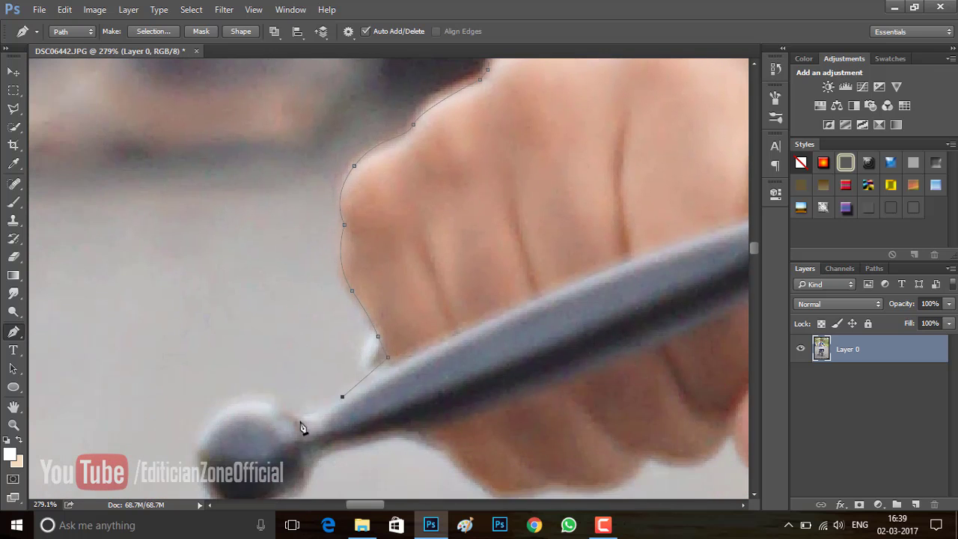
Outline the brake lever's ball end and underside, then up the fingers and along the handlebar
left_click(302, 424)
scroll(301, 423, "down", 2)
scroll(302, 424, "left", 1)
left_click_drag(276, 366, 274, 479)
scroll(274, 427, "up", 1)
left_click(390, 379)
left_click(511, 341)
left_click(583, 376)
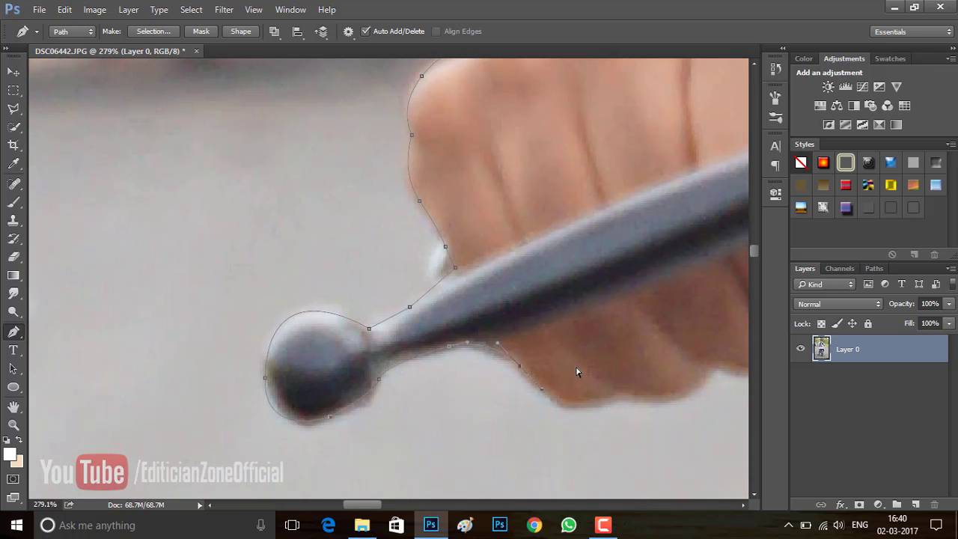
scroll(637, 391, "right", 2)
mouse_move(606, 383)
left_mouse_down()
mouse_move(631, 368)
mouse_move(703, 381)
left_mouse_up()
scroll(576, 365, "right", 2)
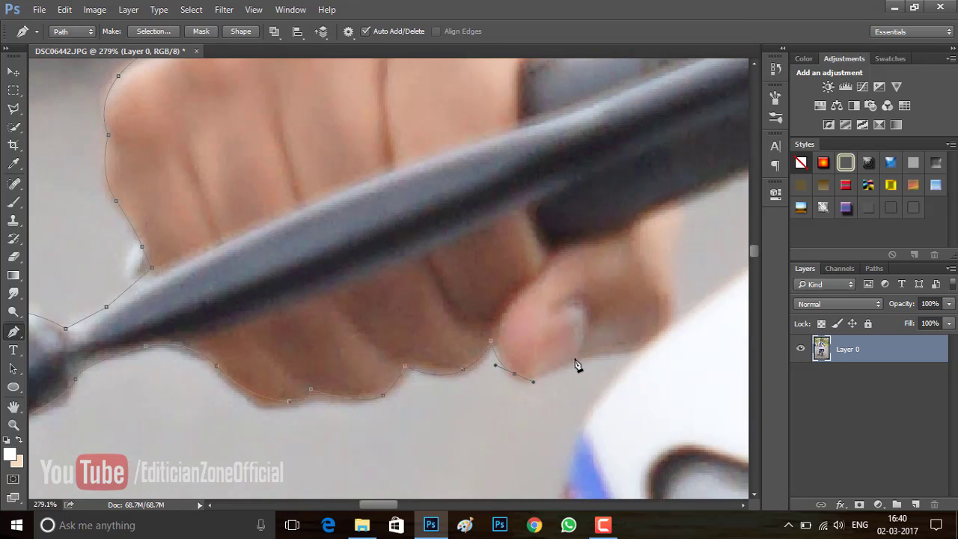
left_click(679, 210)
scroll(680, 210, "down", 1)
left_click(523, 157)
Curve the outline over the turn signal and continue down the fairing
scroll(327, 370, "down", 5)
scroll(396, 327, "up", 2)
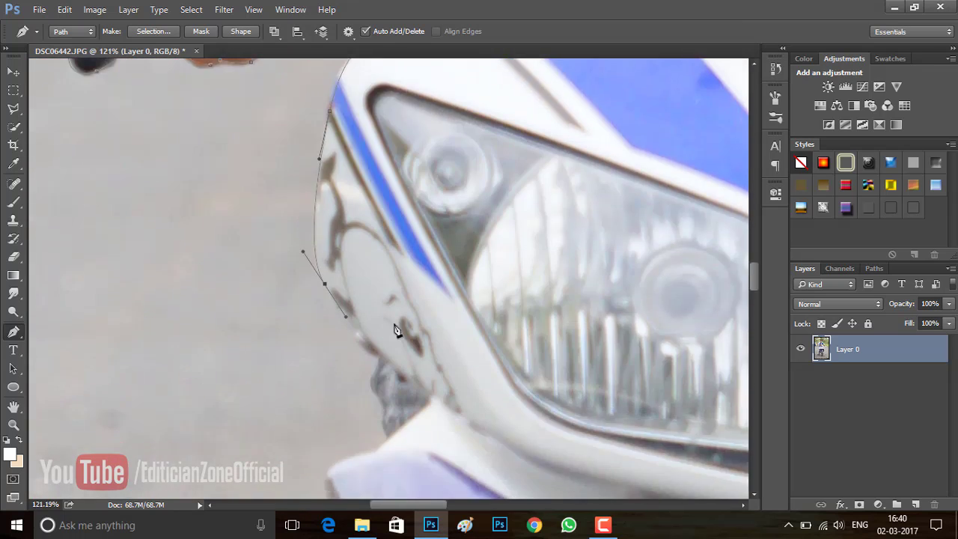
scroll(411, 359, "up", 2)
scroll(384, 321, "up", 1)
scroll(349, 327, "down", 3)
scroll(367, 368, "down", 3)
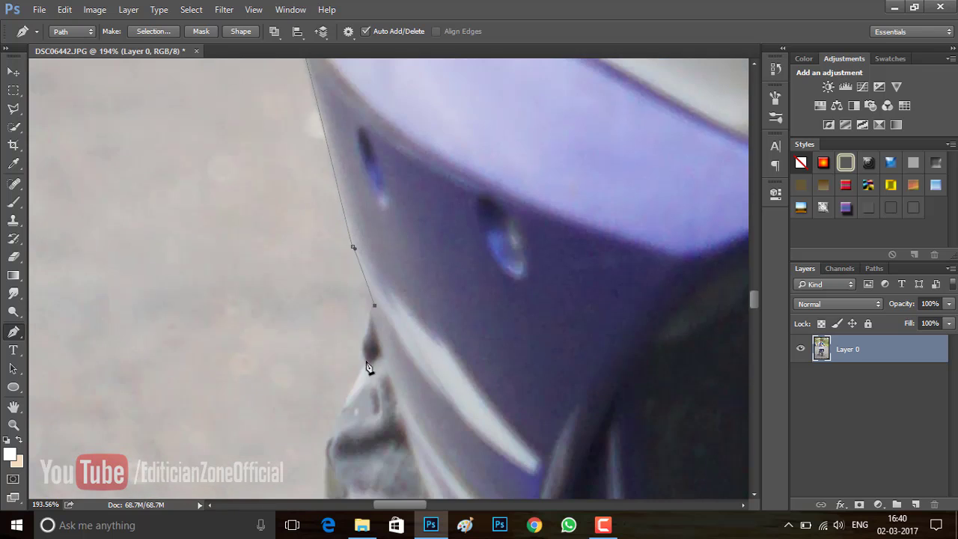
scroll(439, 384, "down", 2)
scroll(491, 307, "down", 2)
left_click(424, 307)
left_click_drag(293, 299, 221, 328)
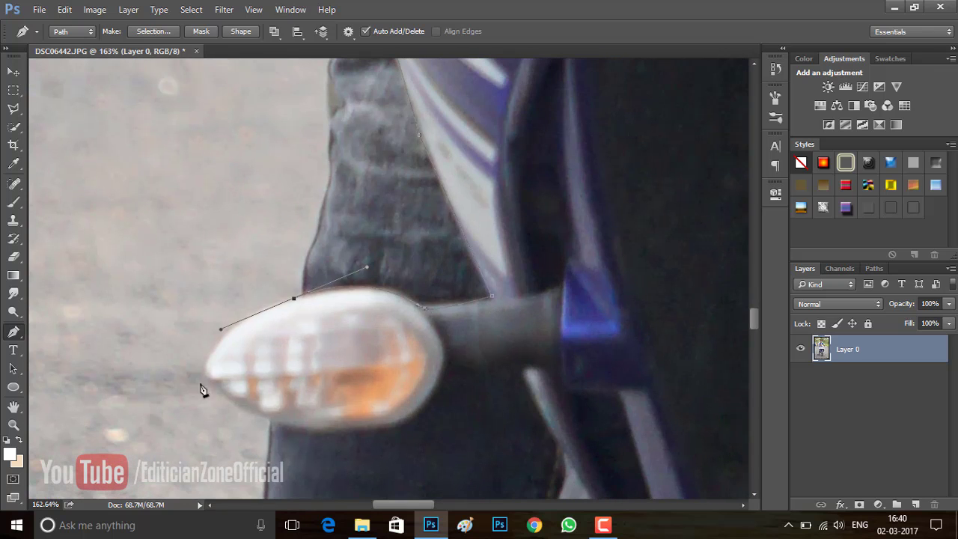
scroll(568, 387, "down", 2)
scroll(600, 395, "down", 2)
scroll(663, 417, "down", 2)
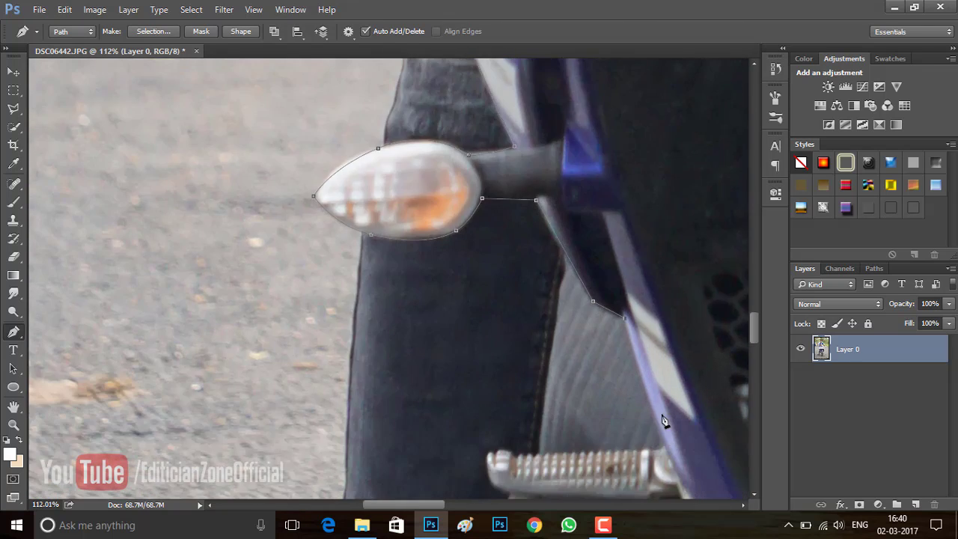
scroll(678, 354, "down", 3)
scroll(678, 353, "up", 4)
scroll(441, 353, "down", 2)
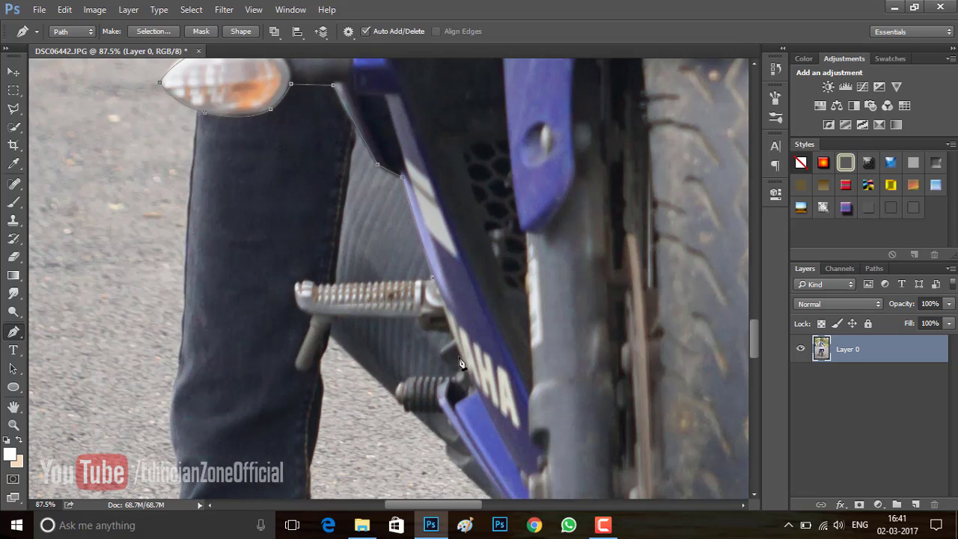
scroll(460, 421, "down", 2)
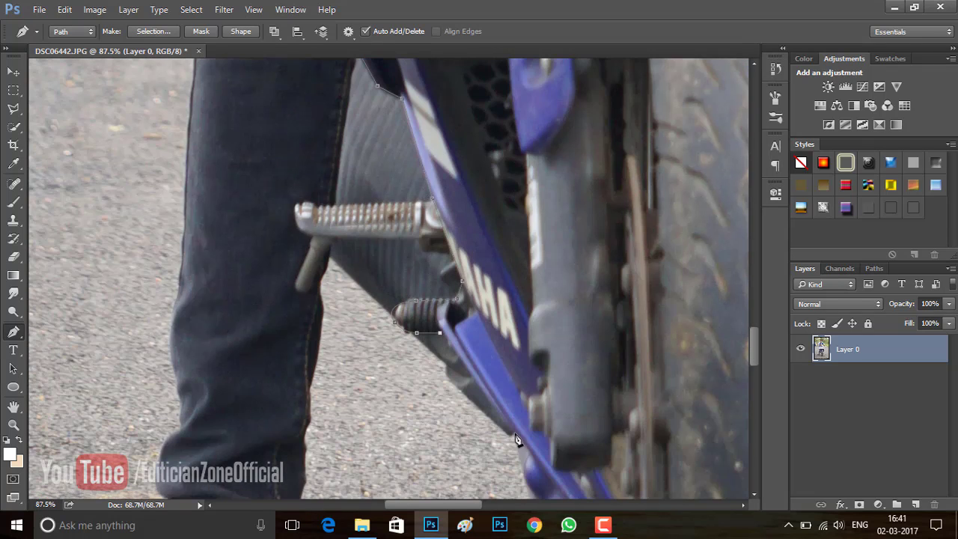
scroll(516, 440, "down", 4)
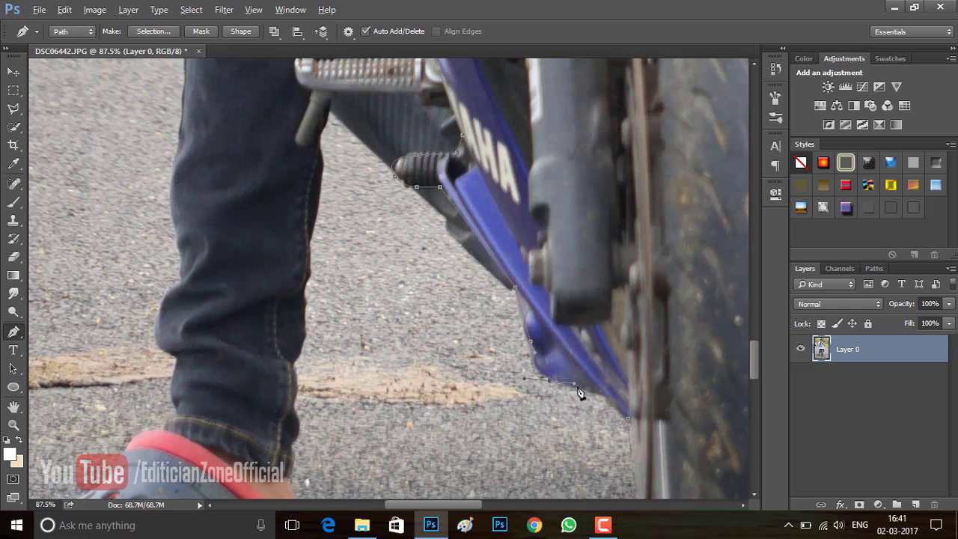
Convert the outline to a selection, copy it to Layer 1 and hide the original photo layer
key("ctrl+Return")
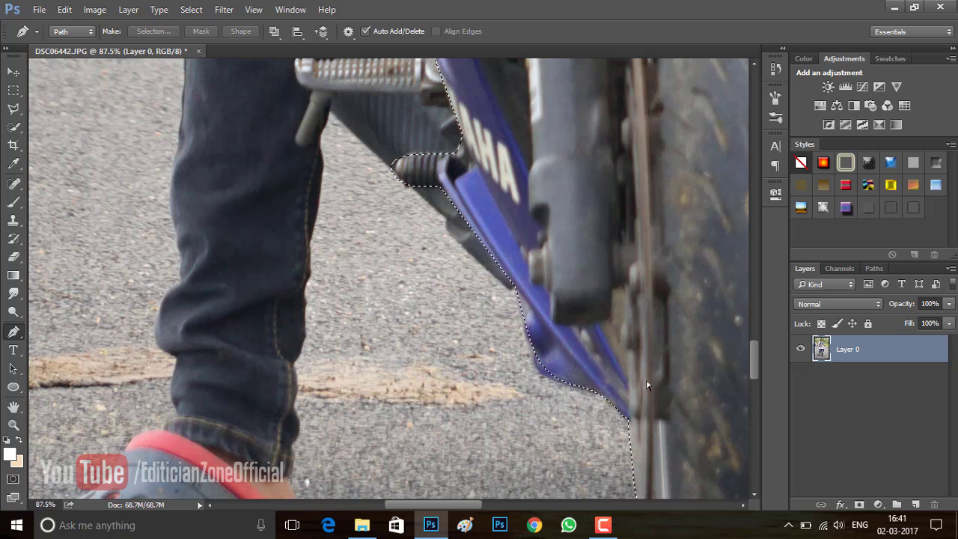
key("ctrl+j")
left_click(800, 376)
scroll(359, 154, "up", 5)
scroll(494, 197, "up", 1)
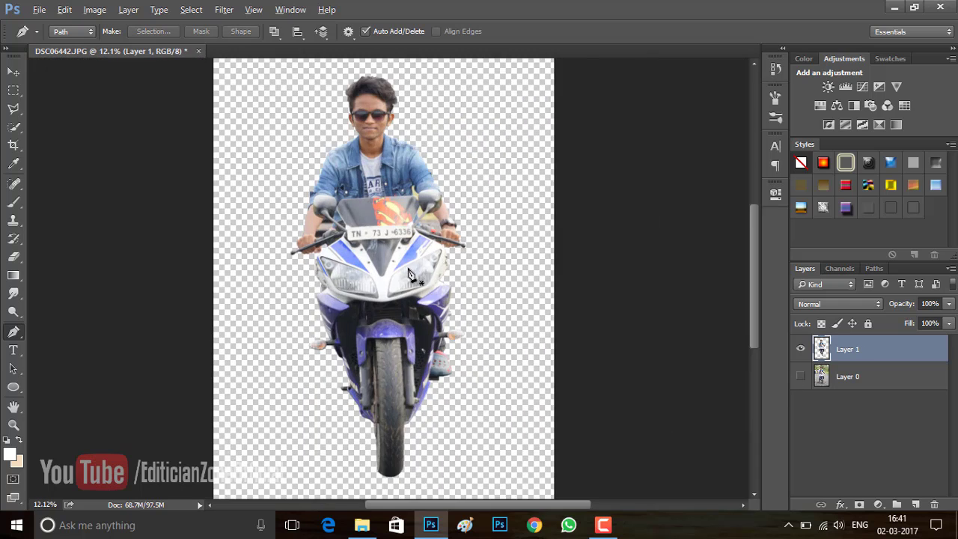
scroll(464, 239, "up", 1)
scroll(420, 314, "up", 1)
scroll(391, 353, "up", 1)
scroll(391, 353, "up", 1)
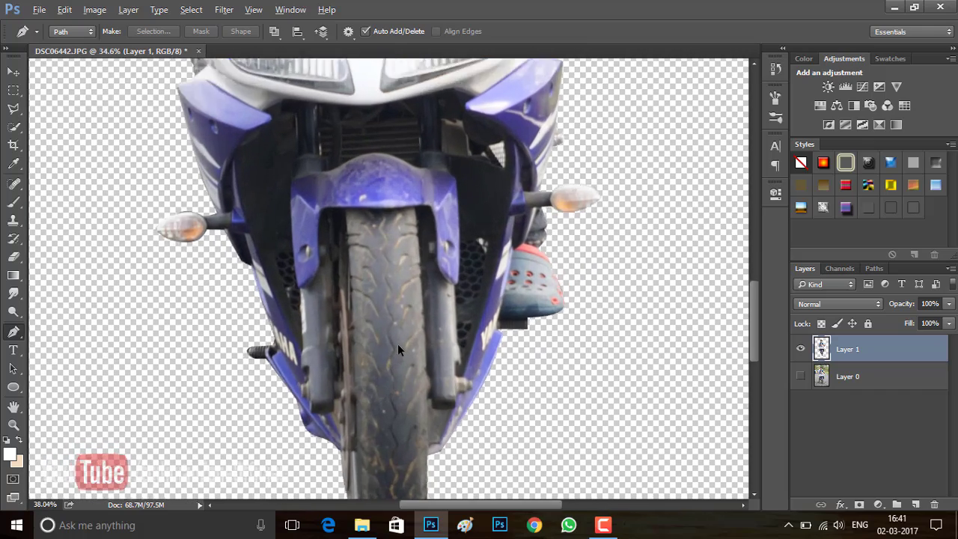
scroll(397, 344, "up", 1)
scroll(581, 247, "down", 1)
scroll(576, 297, "up", 2)
scroll(576, 297, "up", 3)
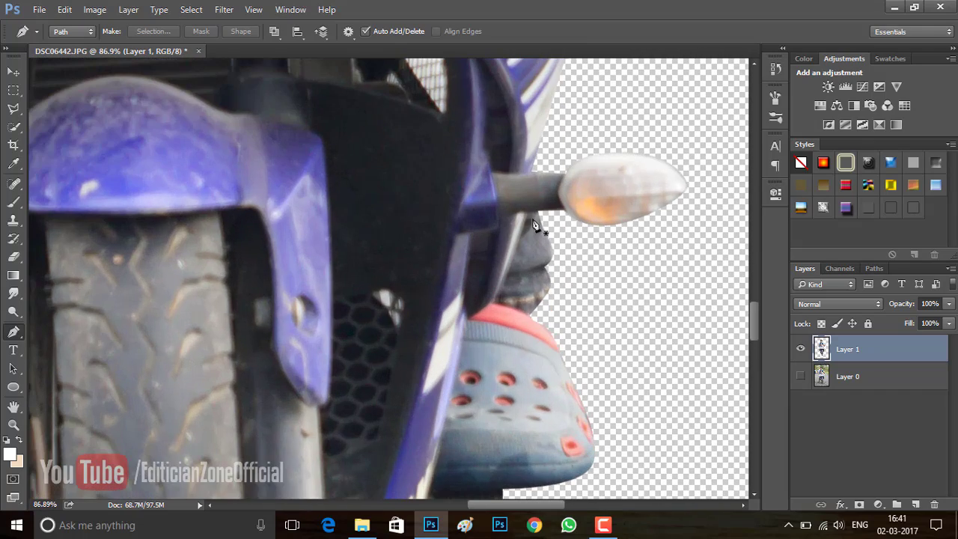
Outline the shoe below the right turn signal and copy it onto Layer 2
left_click(528, 212)
left_click(562, 240)
left_click(569, 352)
scroll(603, 401, "down", 2)
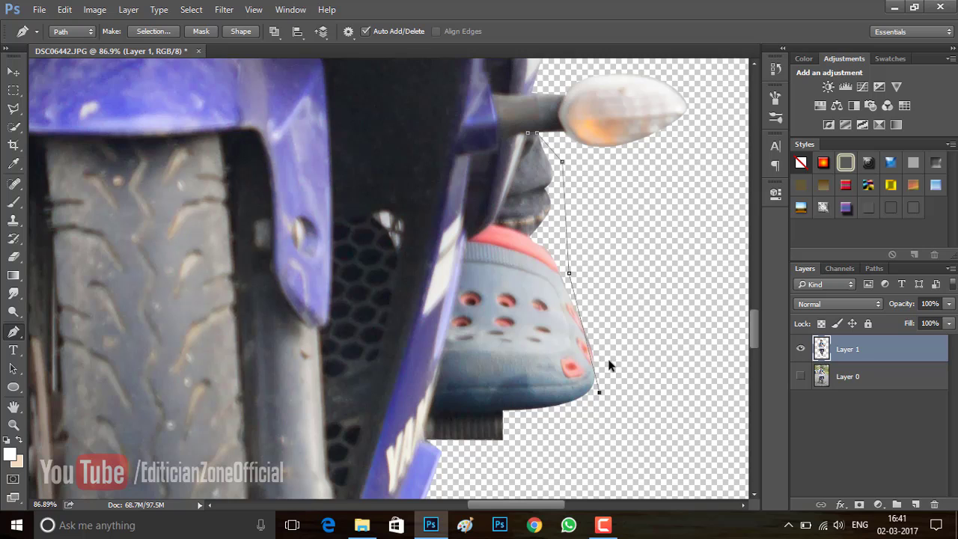
left_click(598, 417)
scroll(554, 415, "down", 3)
scroll(550, 419, "up", 2)
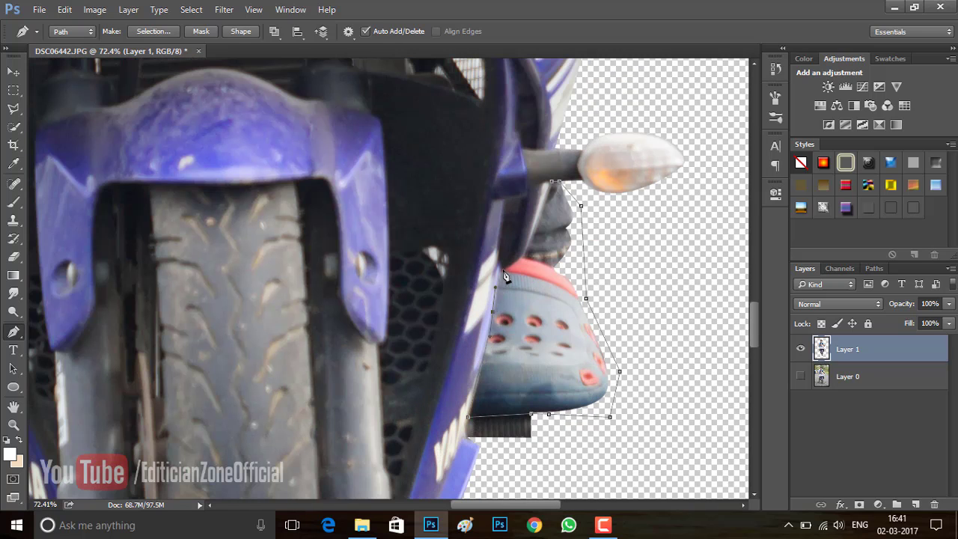
left_click(561, 187)
key("ctrl+Return")
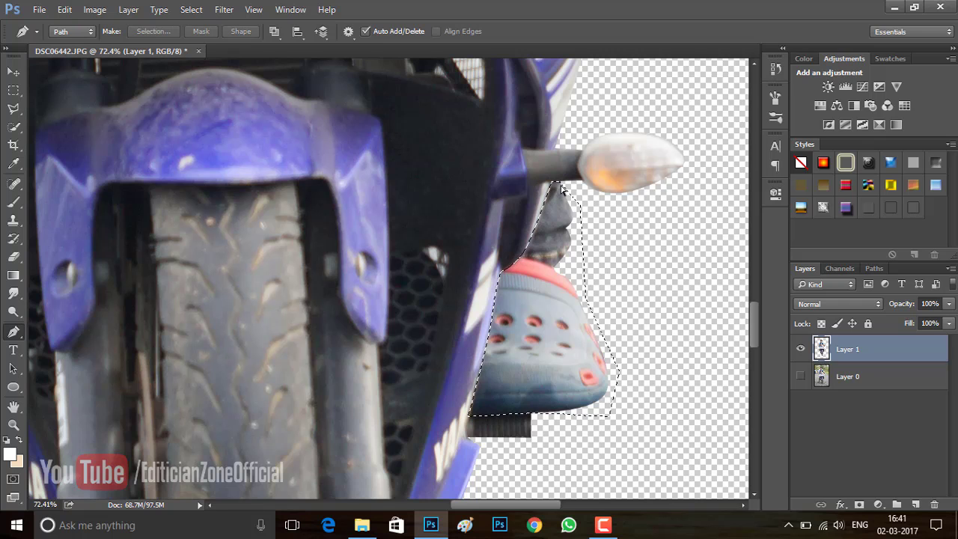
key("ctrl+j")
scroll(533, 334, "down", 3)
Move the shoe copy to the bike's left side and flip it vertically and horizontally
key("v")
left_click_drag(562, 350, 251, 383)
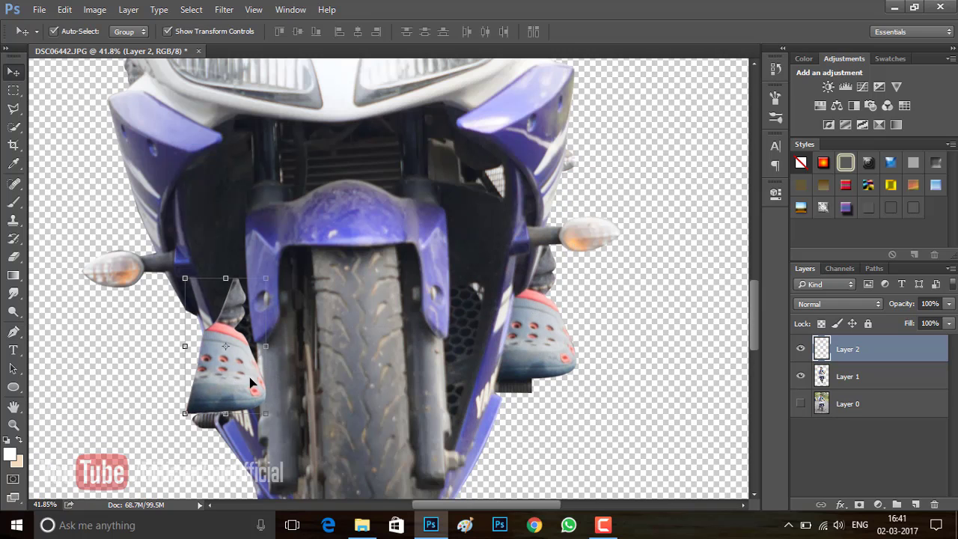
right_click(241, 381)
left_click(277, 362)
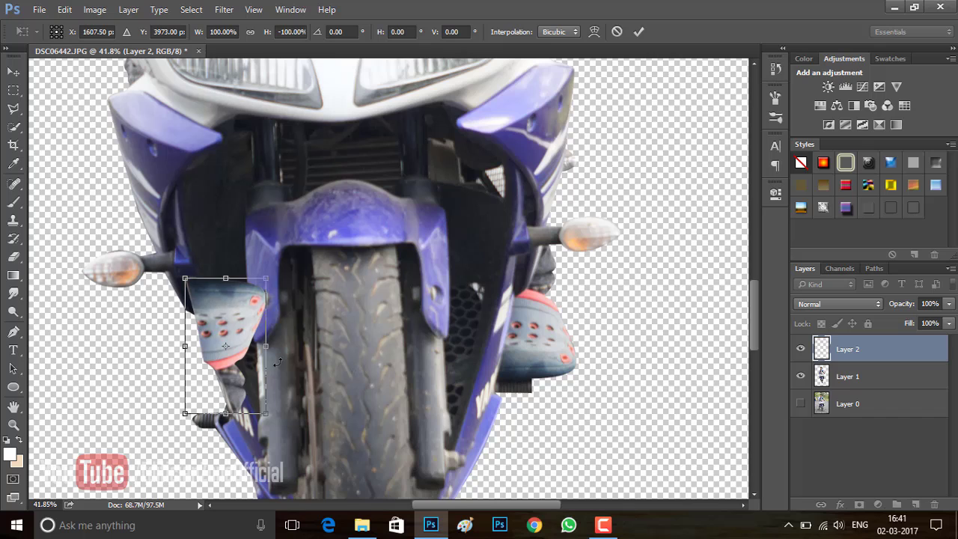
right_click(234, 337)
left_click(278, 257)
Position the mirrored shoe by the left footrest, commit the transform, and nudge it into place
left_click_drag(229, 362, 188, 367)
scroll(202, 360, "left", 2)
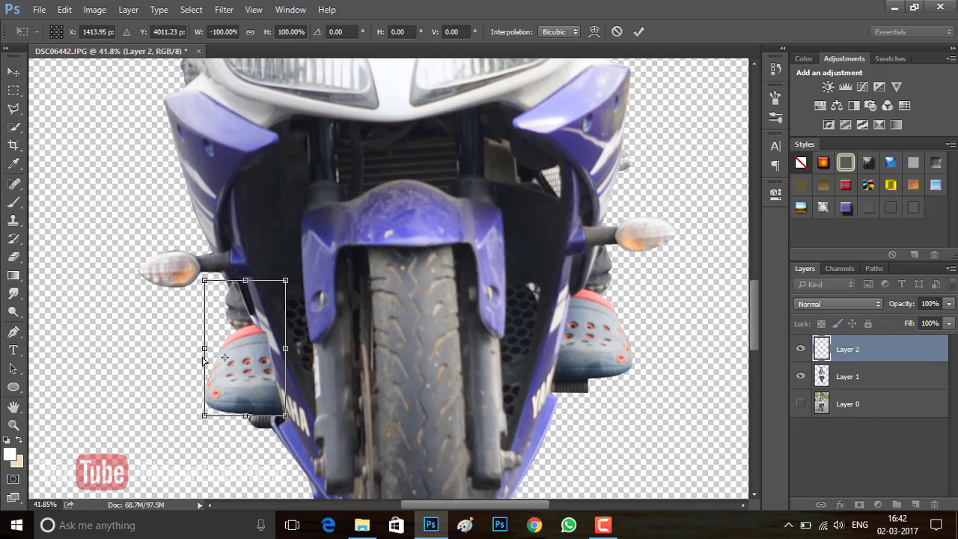
scroll(202, 361, "up", 3)
scroll(224, 360, "down", 2)
key("Return")
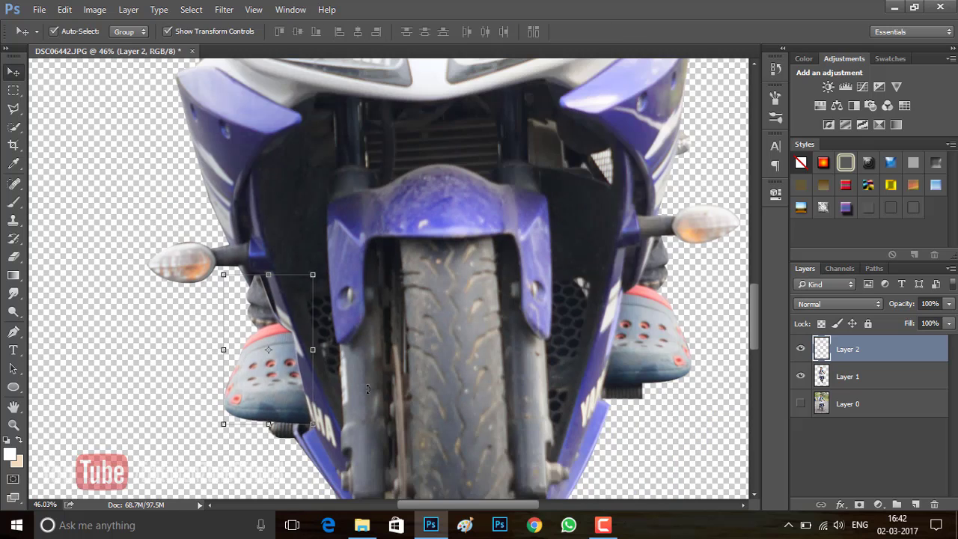
scroll(368, 388, "down", 5)
scroll(335, 388, "up", 6)
left_click_drag(335, 389, 334, 384)
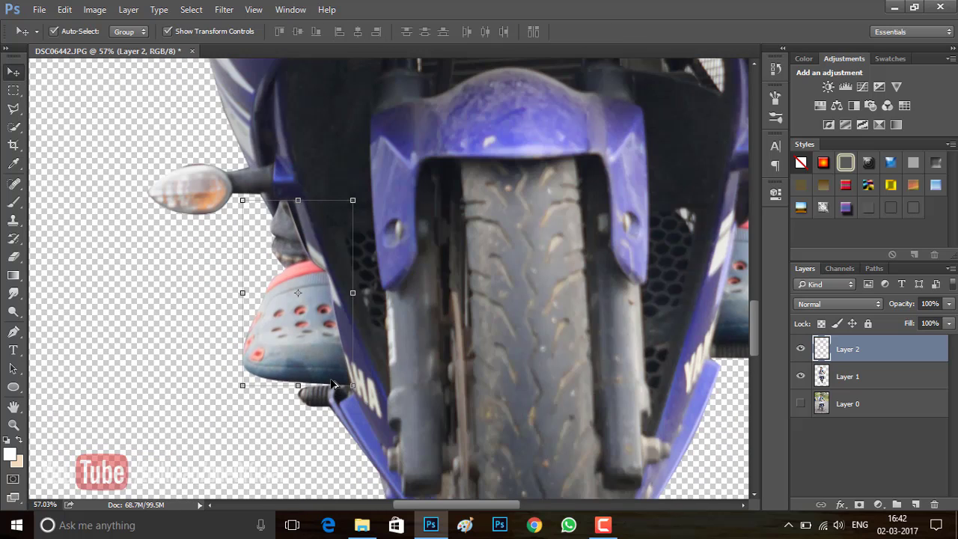
scroll(333, 384, "up", 3)
Lower Layer 2's fill to 54% to see the fairing through the shoe
left_click(949, 324)
left_click_drag(944, 339, 917, 340)
scroll(225, 262, "up", 2)
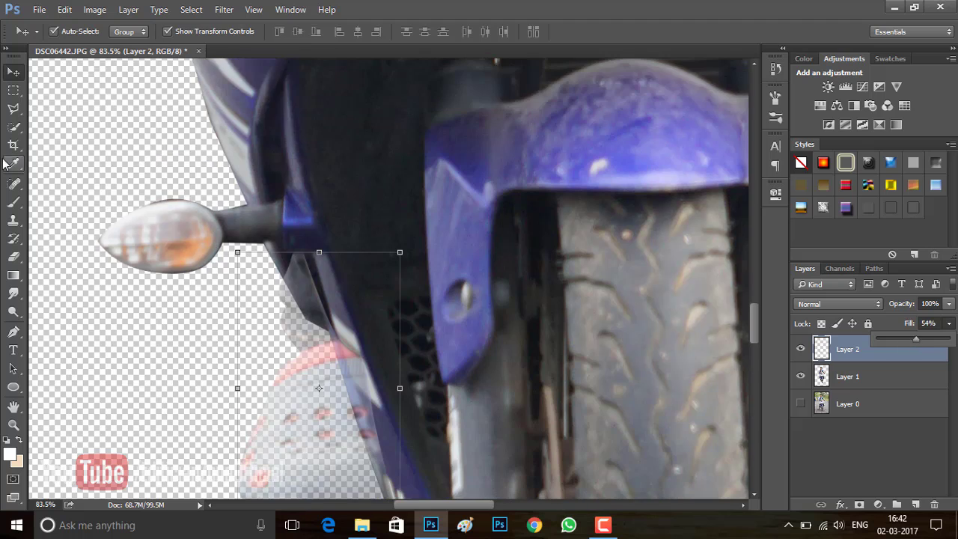
Polygonal-lasso the part of the shoe overlapping the fairing
left_click(13, 109)
scroll(307, 294, "up", 4)
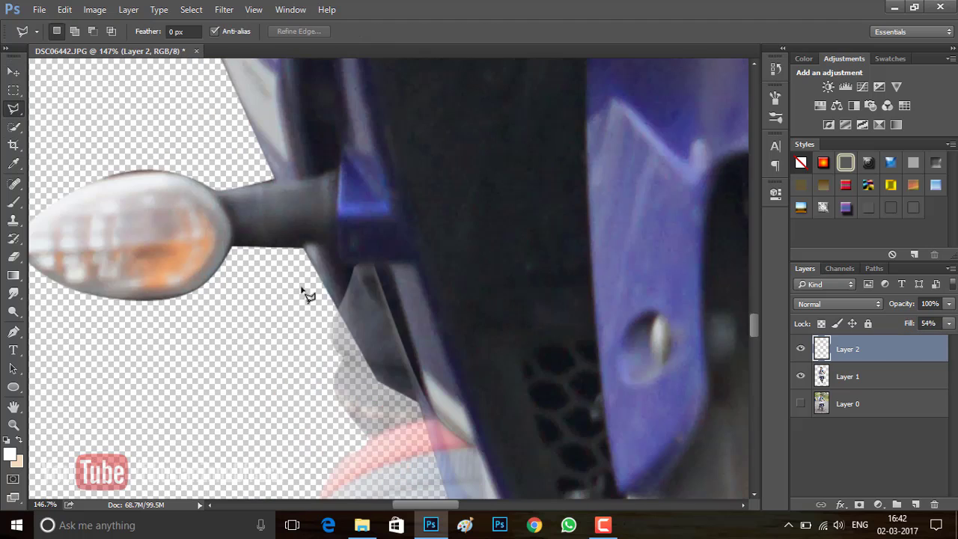
left_click(423, 410)
scroll(500, 409, "down", 3)
scroll(494, 486, "down", 3)
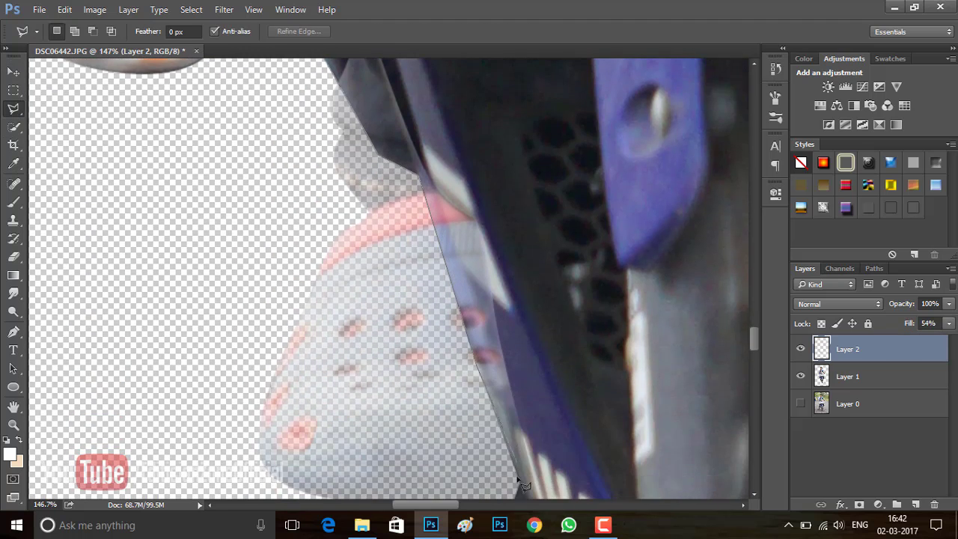
scroll(527, 449, "down", 3)
left_click(532, 99)
scroll(517, 97, "up", 3)
scroll(464, 165, "up", 3)
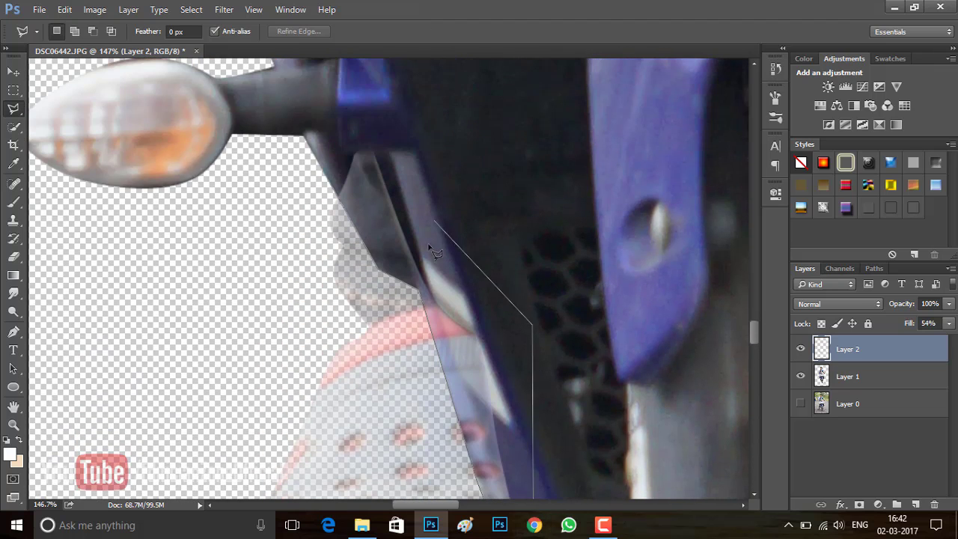
double_click(330, 182)
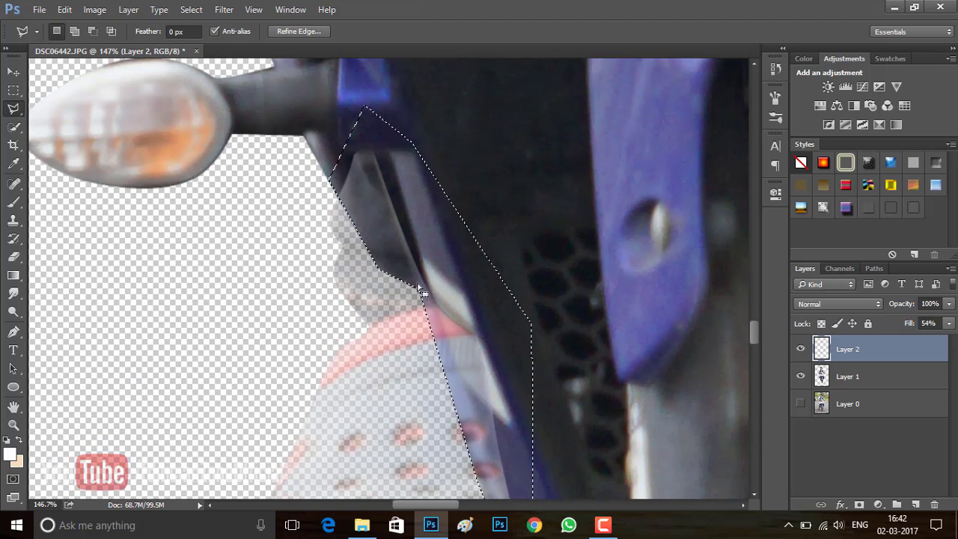
Delete the overlapping shoe part, deselect, and start a free transform on the shoe
key("shift+0")
key("ctrl+d")
scroll(506, 190, "down", 3)
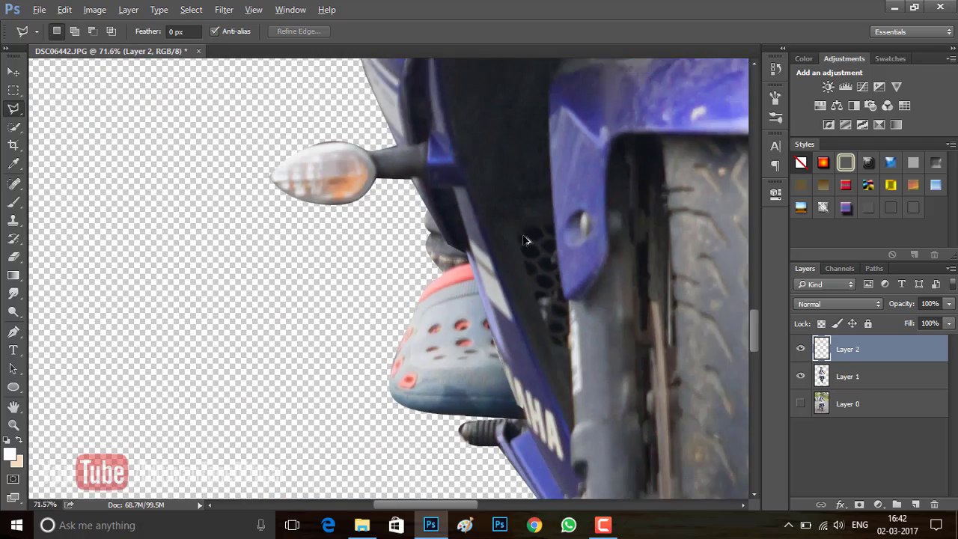
scroll(506, 189, "down", 2)
scroll(506, 225, "up", 3)
scroll(506, 224, "up", 2)
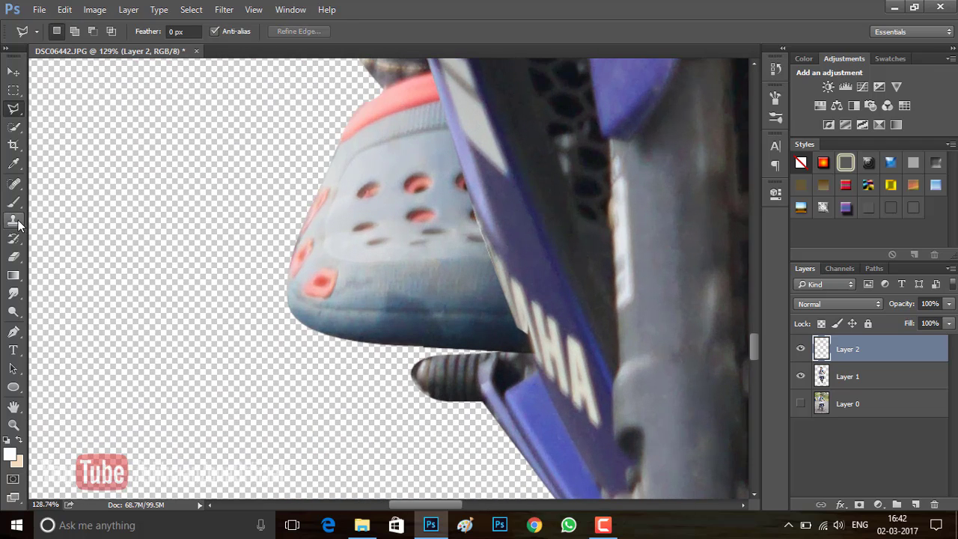
key("ctrl+t")
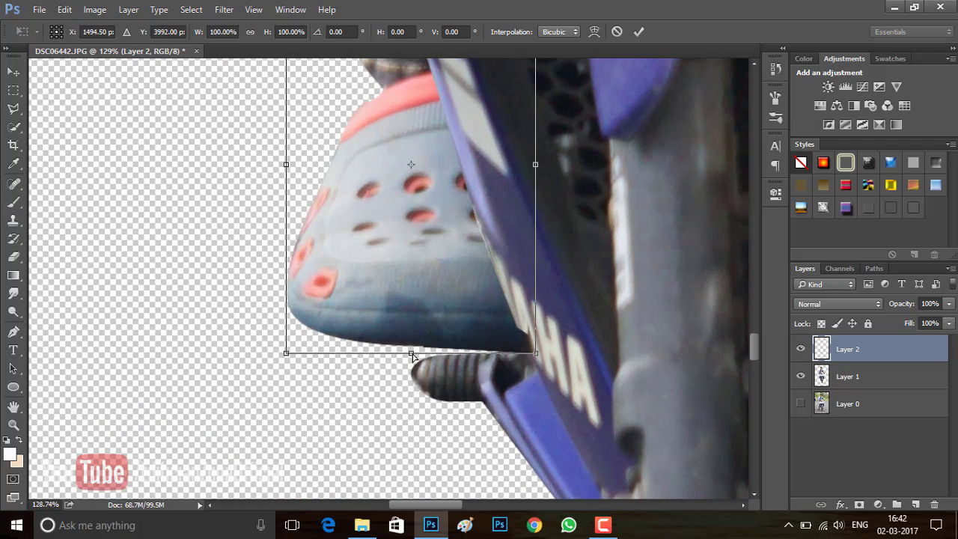
Warp the copied shoe by pulling its bottom edge down, and commit the warp
right_click(413, 275)
left_click(480, 368)
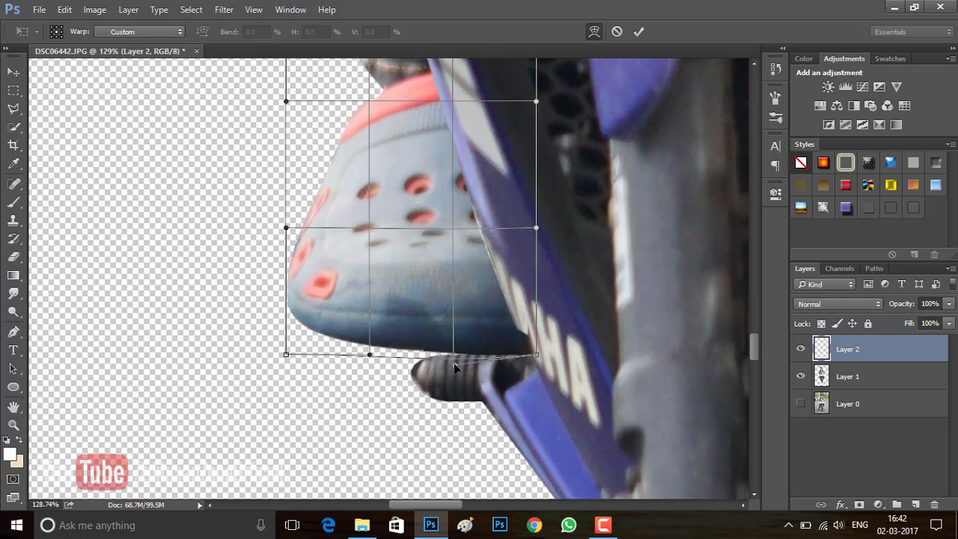
left_click_drag(367, 359, 370, 391)
key("Return")
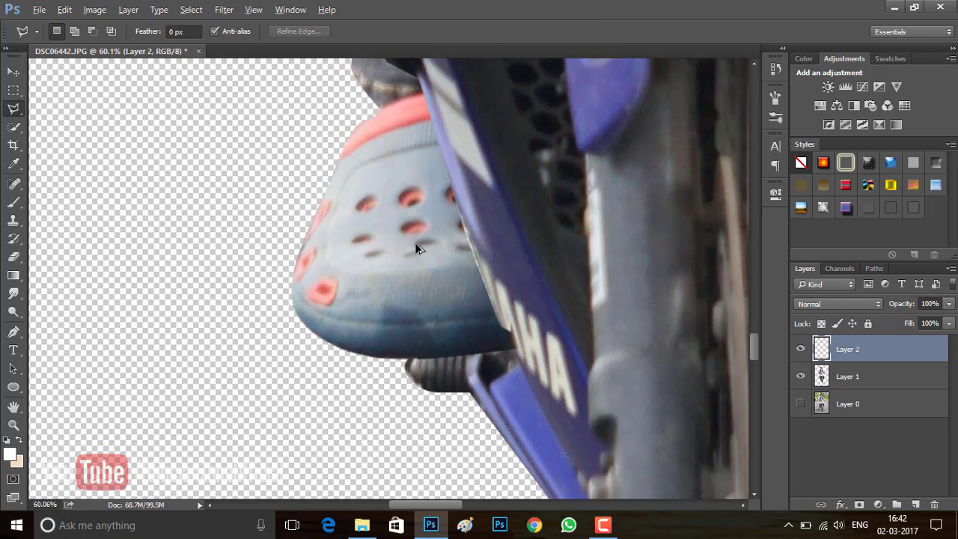
scroll(418, 248, "down", 5)
scroll(560, 278, "down", 3)
scroll(569, 299, "down", 3)
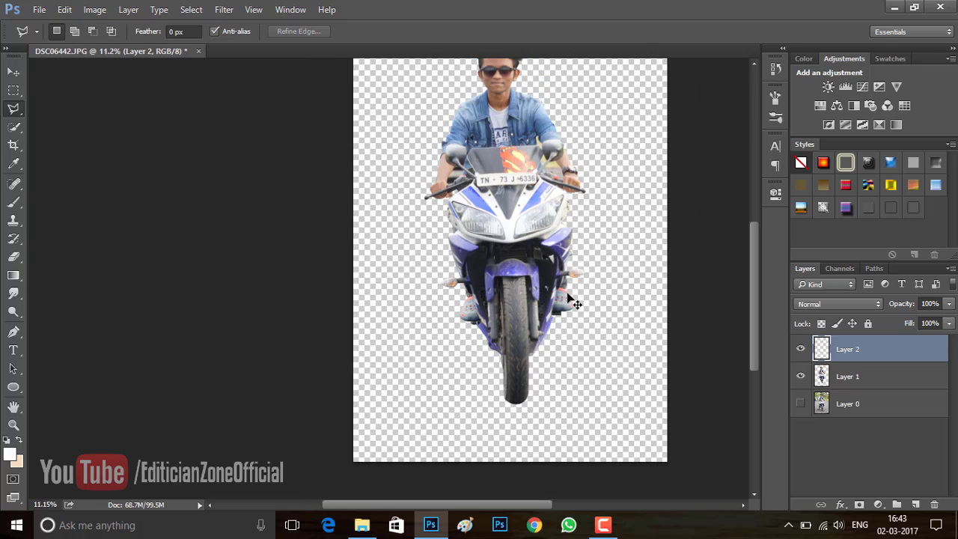
scroll(574, 301, "up", 3)
scroll(347, 315, "up", 2)
Re-warp the shoe wider and rounder, pushing its sides and corners outward, then fit the view
key("ctrl+t")
scroll(349, 314, "up", 2)
right_click(349, 314)
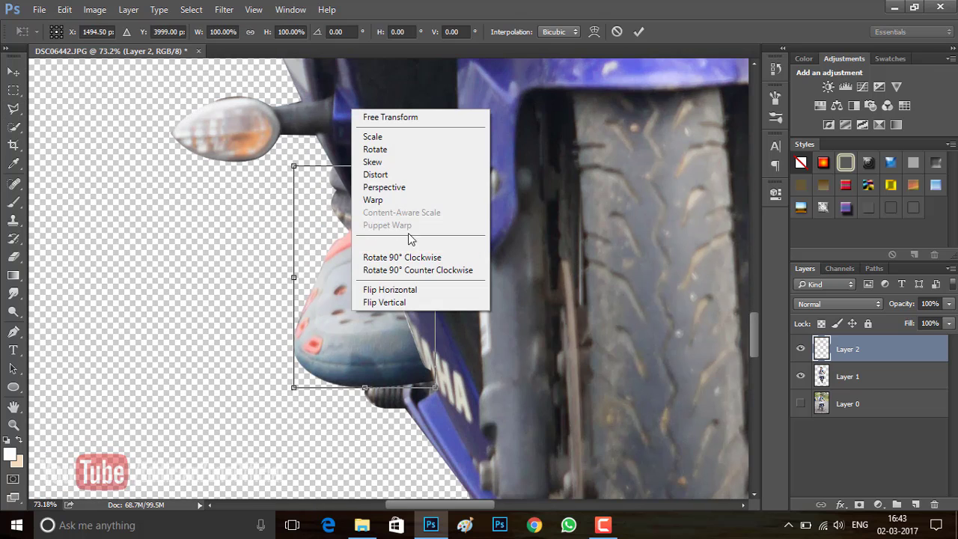
left_click(373, 200)
mouse_move(310, 289)
left_mouse_down()
mouse_move(288, 287)
mouse_move(289, 317)
mouse_move(313, 321)
left_mouse_up()
key("ctrl+z")
left_click_drag(435, 314, 445, 315)
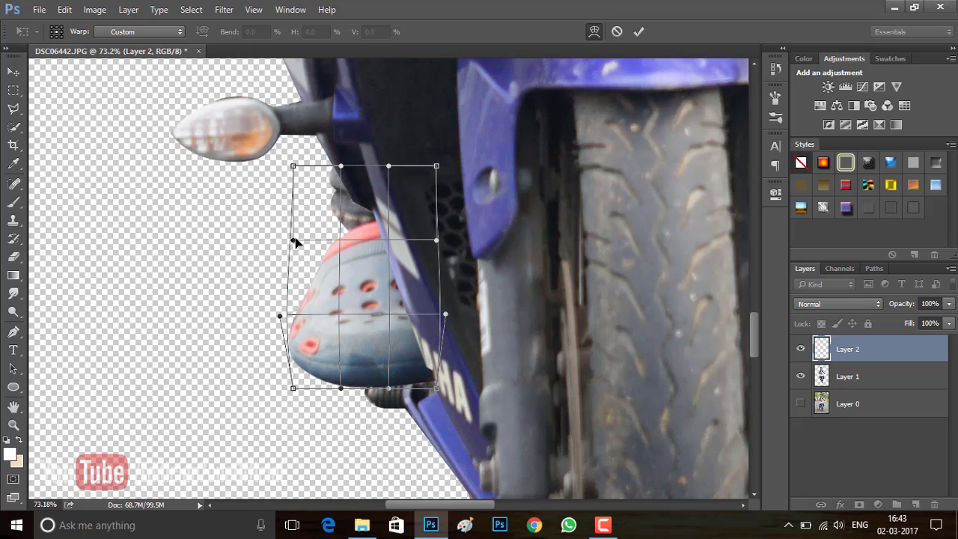
left_click_drag(292, 240, 278, 239)
left_click_drag(435, 165, 455, 160)
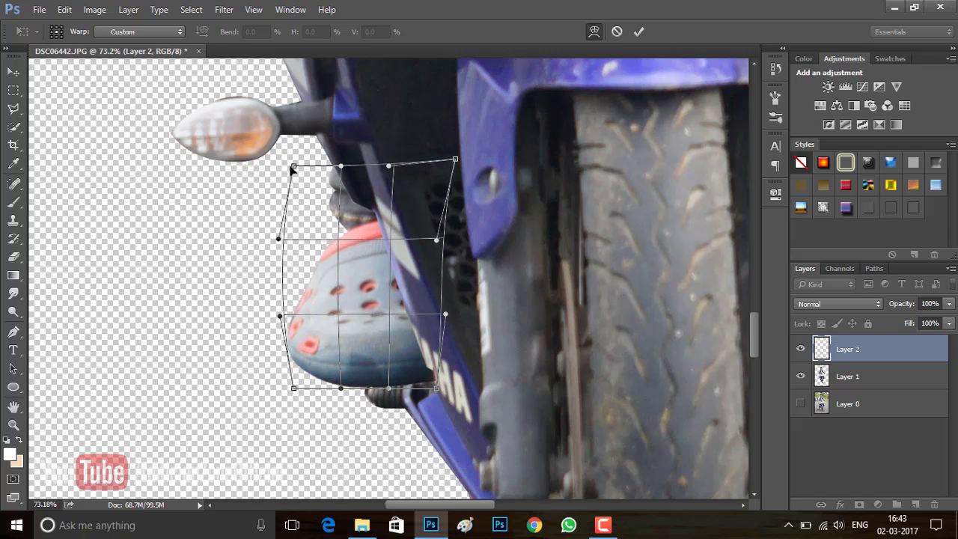
left_click_drag(293, 165, 276, 164)
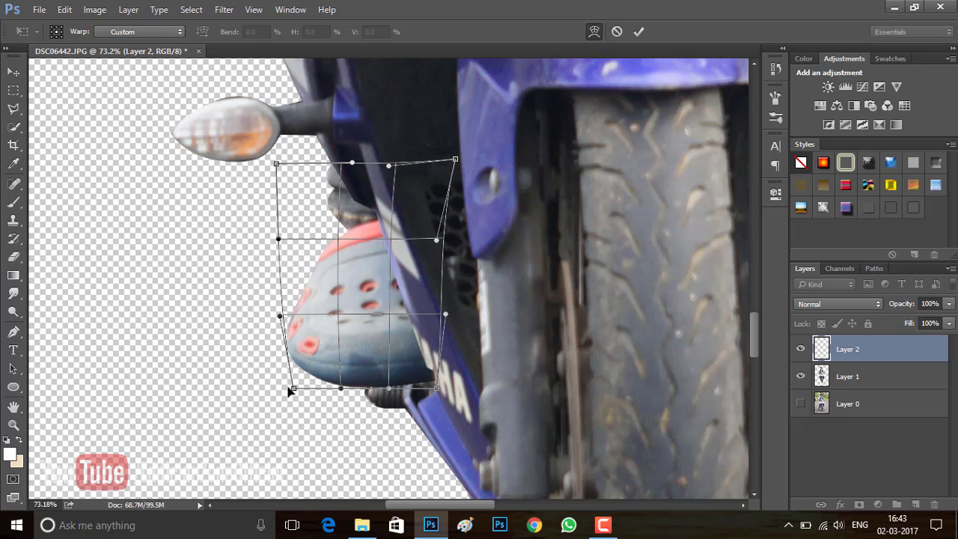
left_click_drag(291, 390, 275, 391)
key("Return")
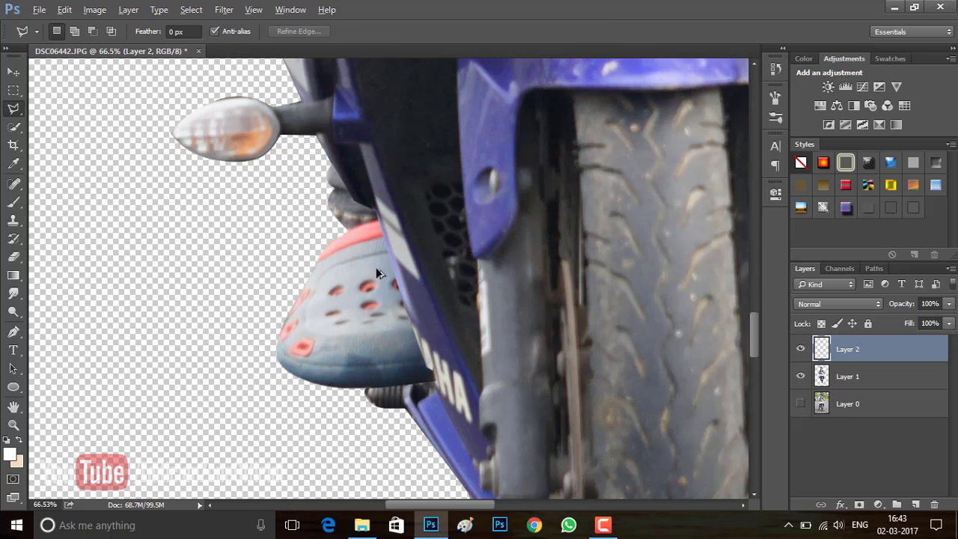
scroll(376, 267, "down", 5)
scroll(487, 325, "down", 3)
key("ctrl+0")
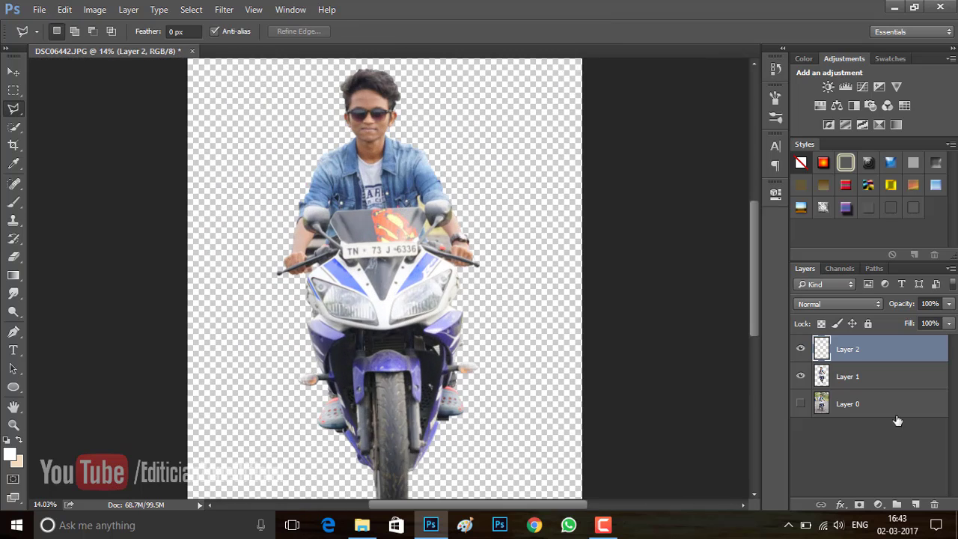
Trace the background gap by the arm with the Pen and delete it from Layer 1
scroll(490, 197, "up", 4)
key("p")
scroll(332, 257, "up", 2)
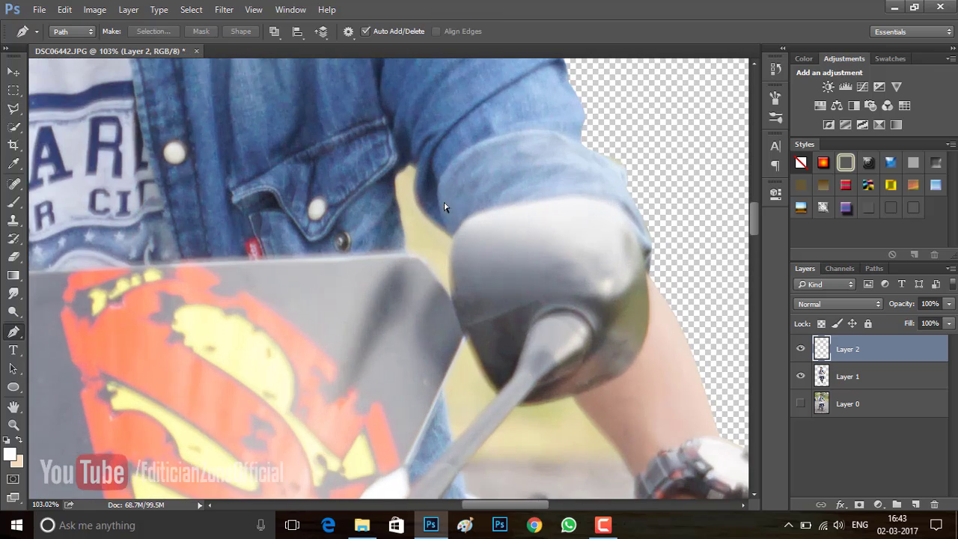
scroll(445, 207, "up", 2)
left_click(321, 167)
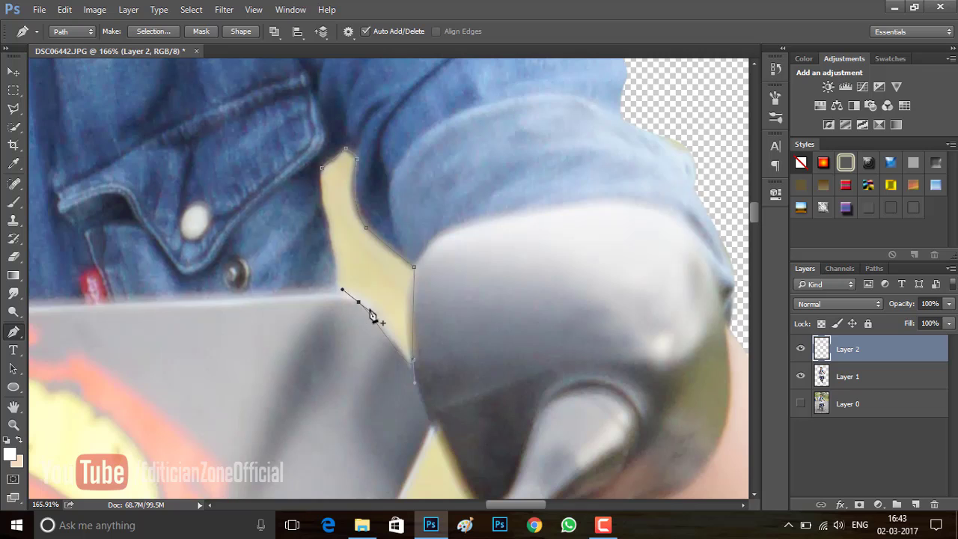
left_click(322, 172)
key("ctrl+Return")
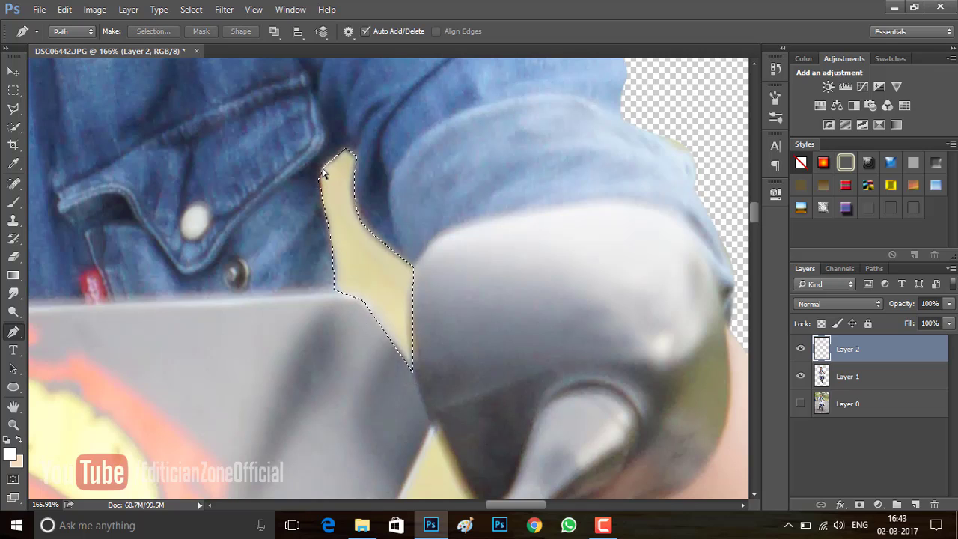
scroll(325, 172, "down", 1)
key("alt+bracketleft")
key("Delete")
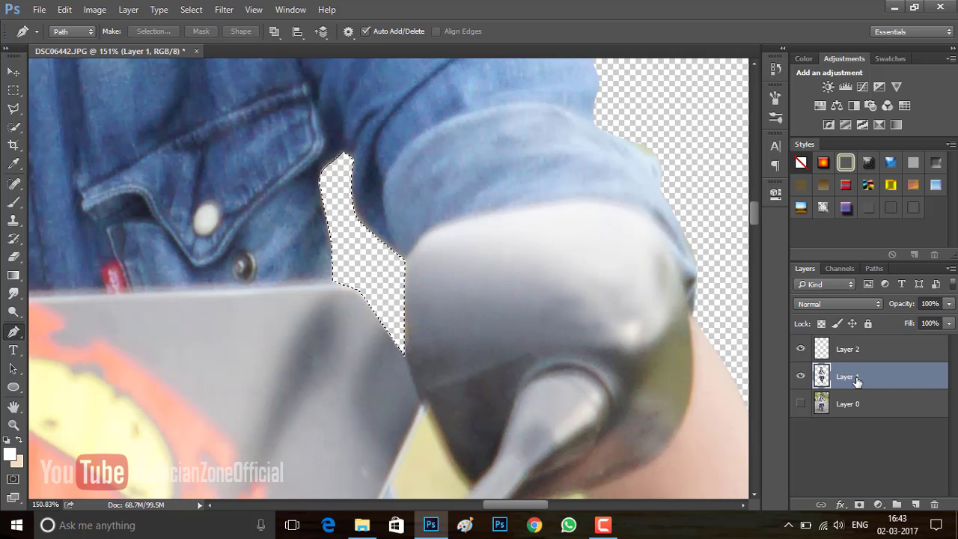
Path the gap beside the mirror stem and delete that background
scroll(422, 271, "down", 5)
scroll(423, 190, "up", 4)
left_click(421, 184)
scroll(447, 242, "up", 3)
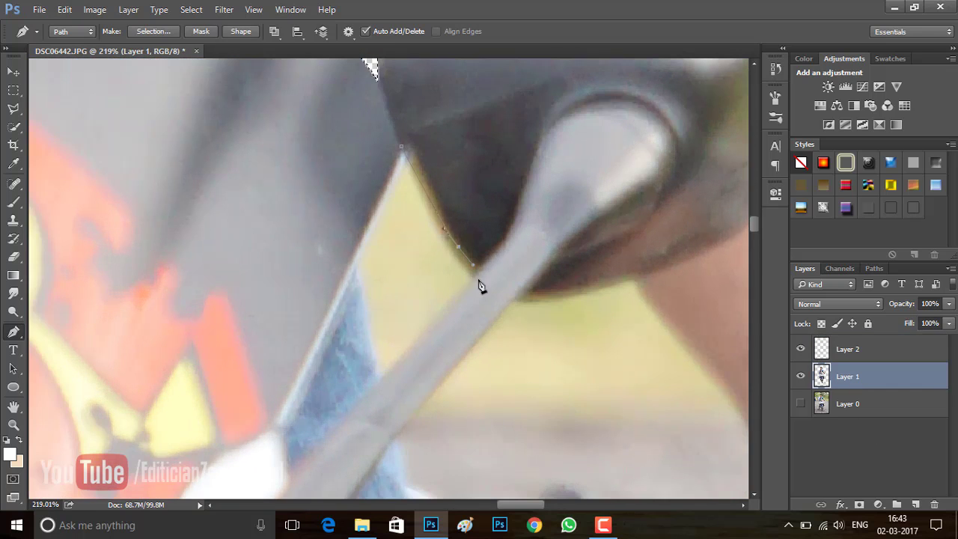
left_click(402, 148)
key("ctrl+Return")
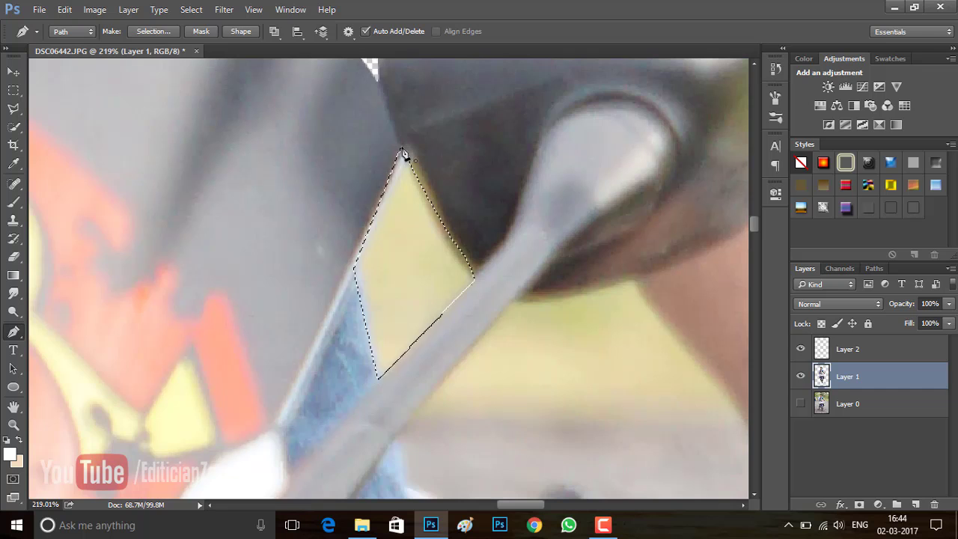
key("Delete")
Trace the background between hand, wrist and handlebar switch and delete it
scroll(487, 334, "down", 4)
scroll(438, 107, "up", 3)
left_click(433, 103)
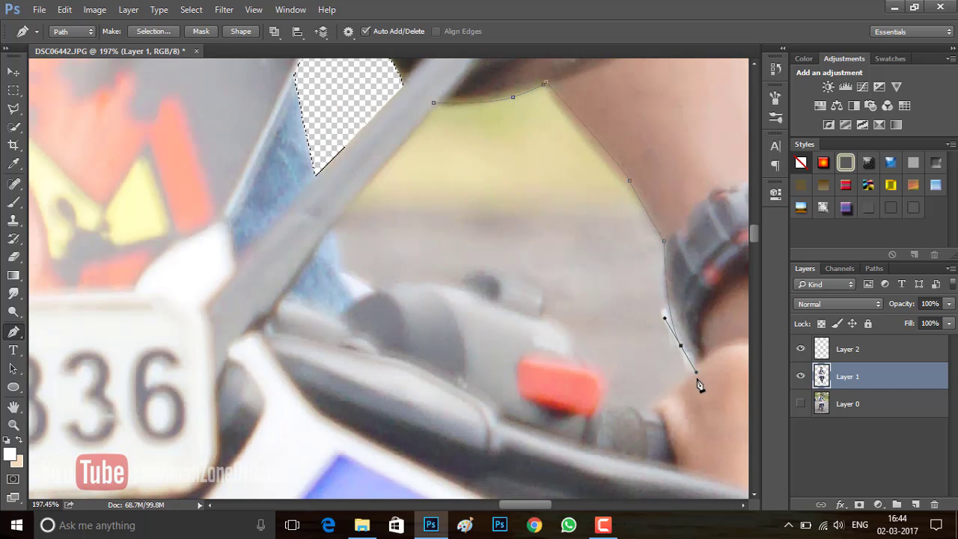
left_click(650, 407)
left_click(597, 409)
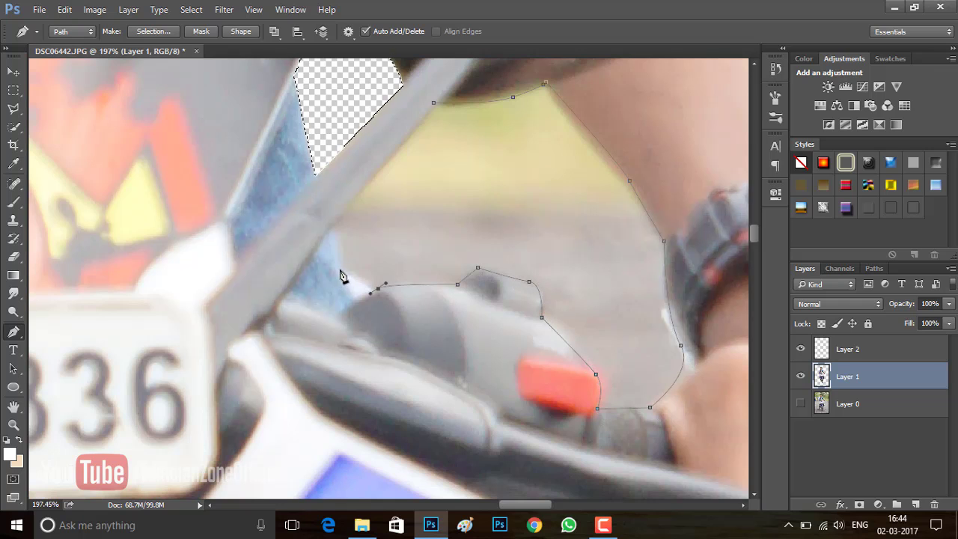
key("ctrl+Return")
key("Delete")
Pen-trace the gap along the left arm's edge and delete that background
scroll(464, 147, "down", 3)
key("l")
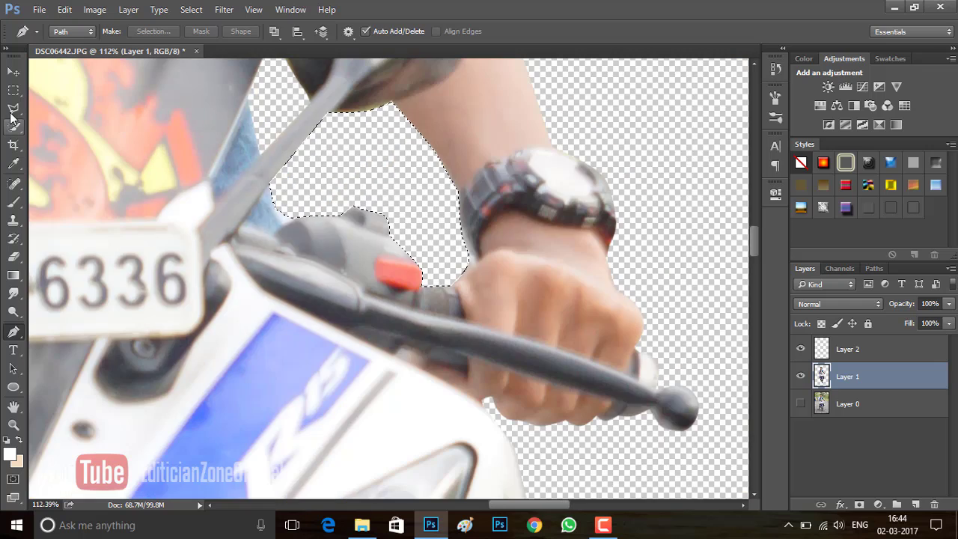
right_click(303, 120)
scroll(315, 219, "down", 4)
scroll(313, 218, "up", 3)
scroll(210, 231, "up", 1)
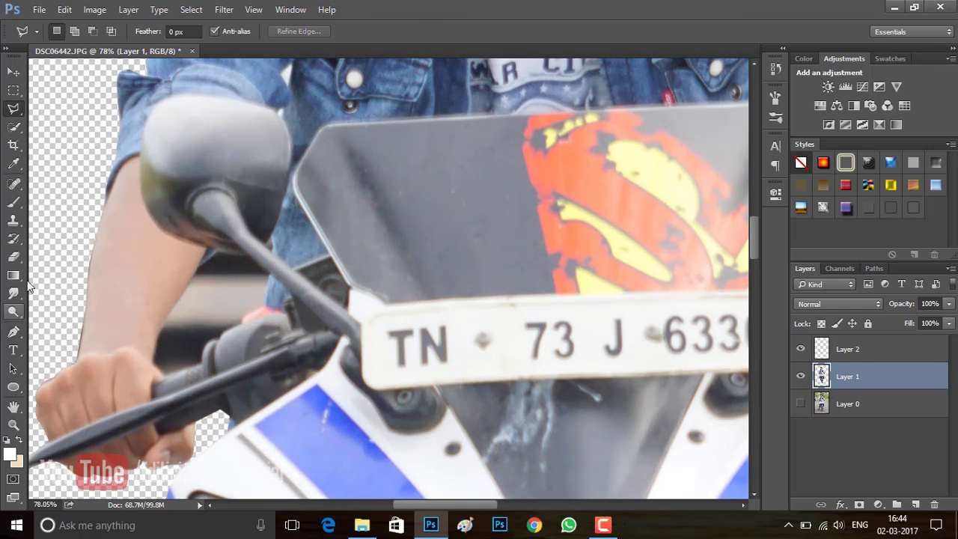
left_click(13, 331)
scroll(181, 291, "up", 2)
left_click(210, 256)
left_click(241, 229)
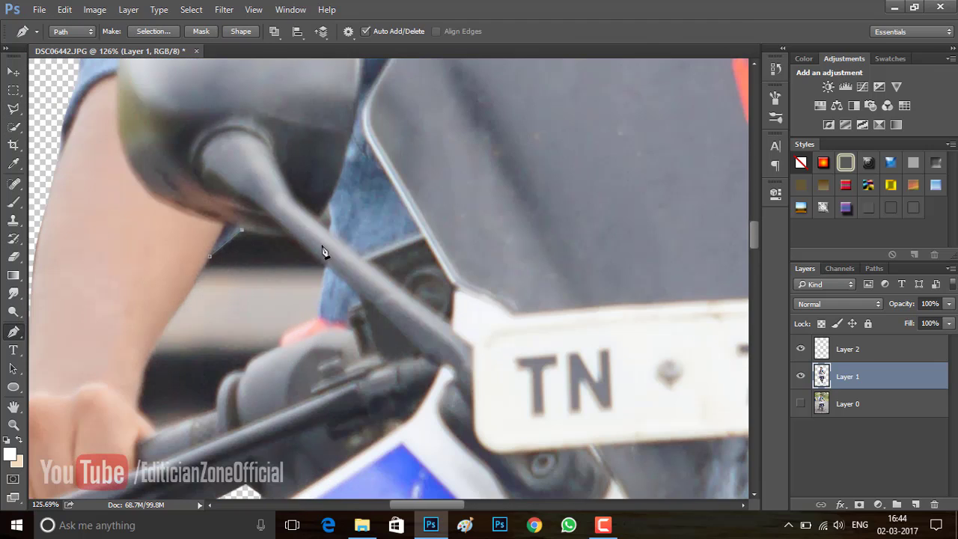
key("ctrl+space")
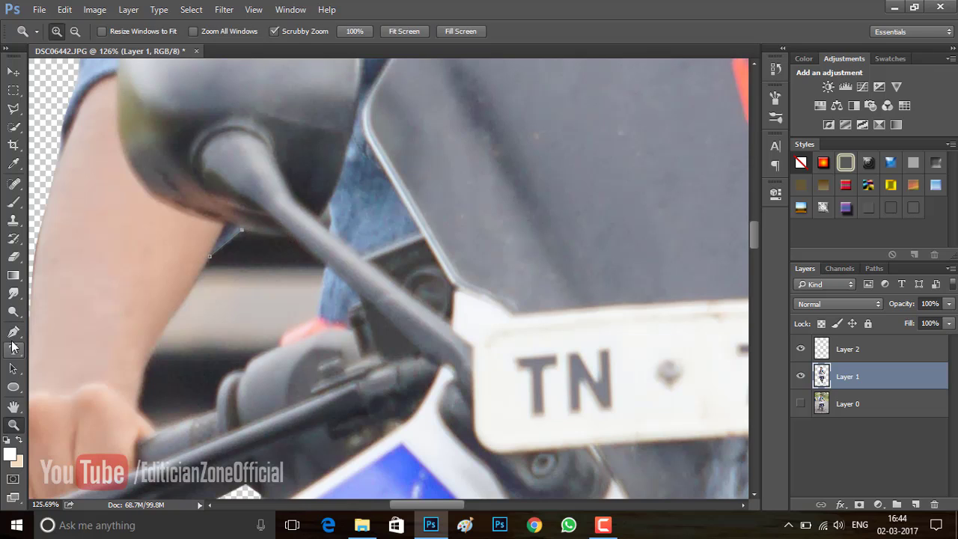
left_click(12, 334)
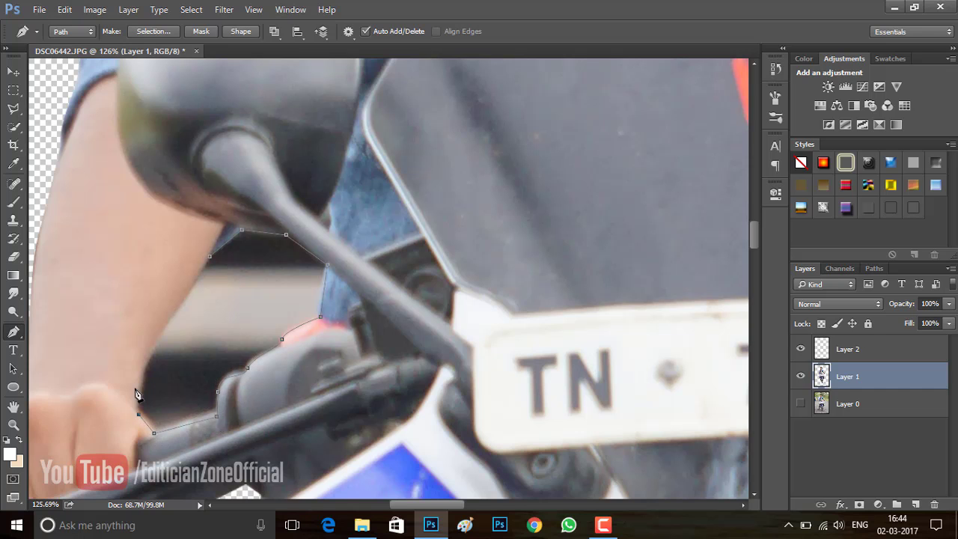
left_click(209, 257)
key("ctrl+Return")
key("Delete")
Zoom out to check the cut-out and switch to the Polygonal Lasso
scroll(212, 267, "down", 3)
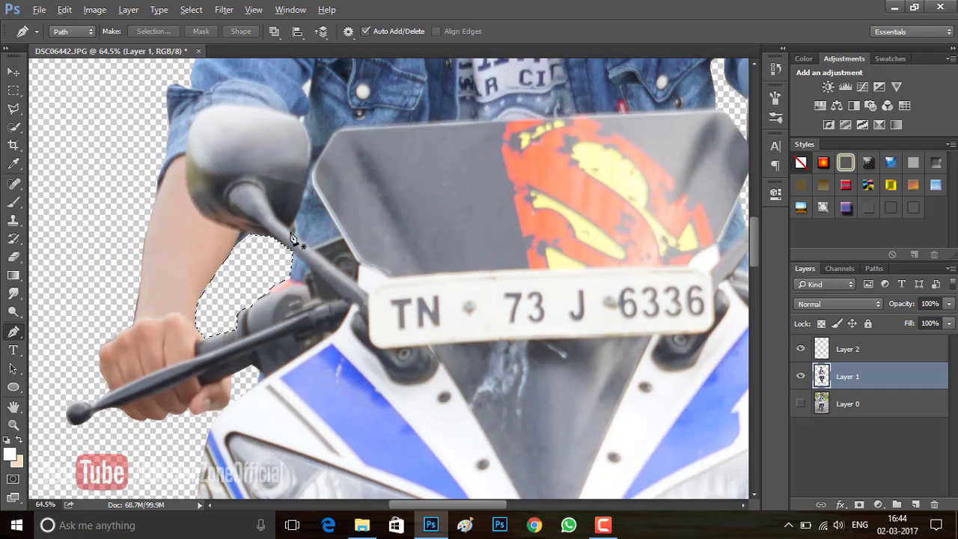
scroll(283, 277, "up", 5)
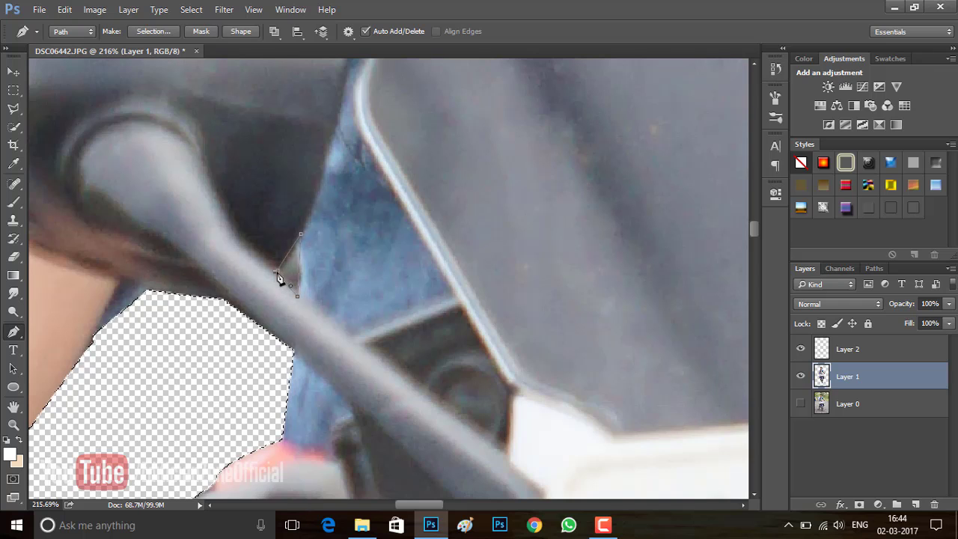
scroll(283, 279, "down", 3)
scroll(366, 222, "down", 5)
scroll(486, 277, "up", 1)
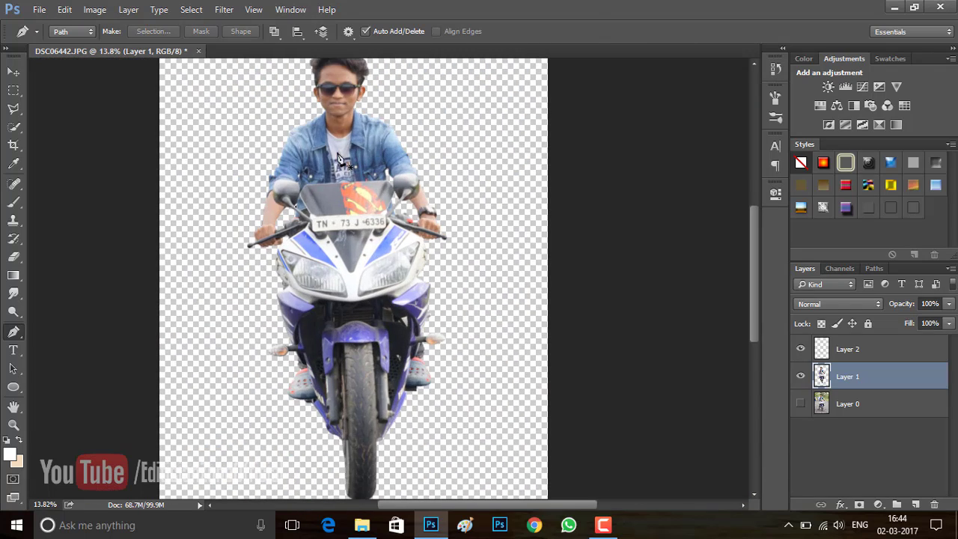
key("l")
scroll(386, 159, "down", 2)
scroll(386, 159, "down", 1)
Merge Layers 1 and 2 and rotate the merged rider about 2.44°
right_click(883, 396)
left_click(895, 378)
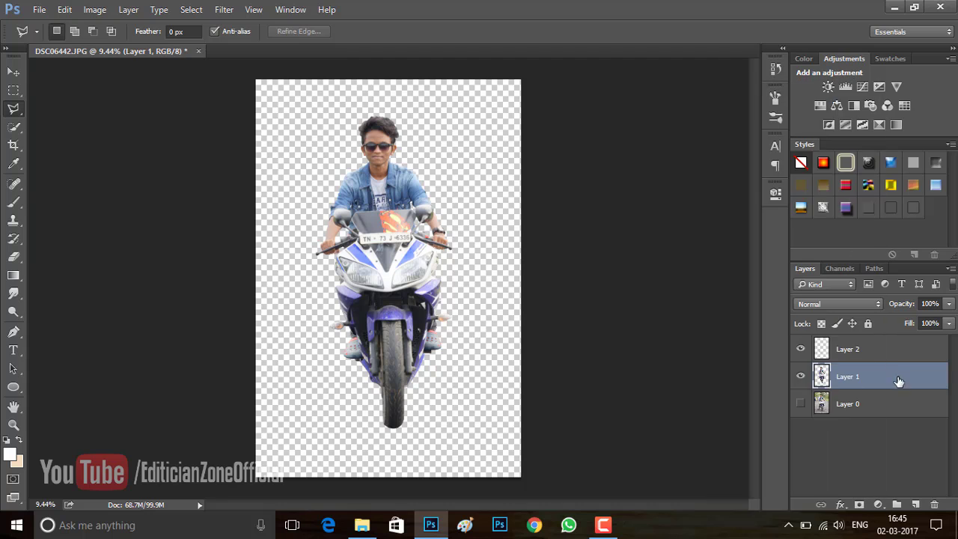
left_click(883, 357, "ctrl")
right_click(883, 356)
left_click(754, 406)
left_click(13, 72)
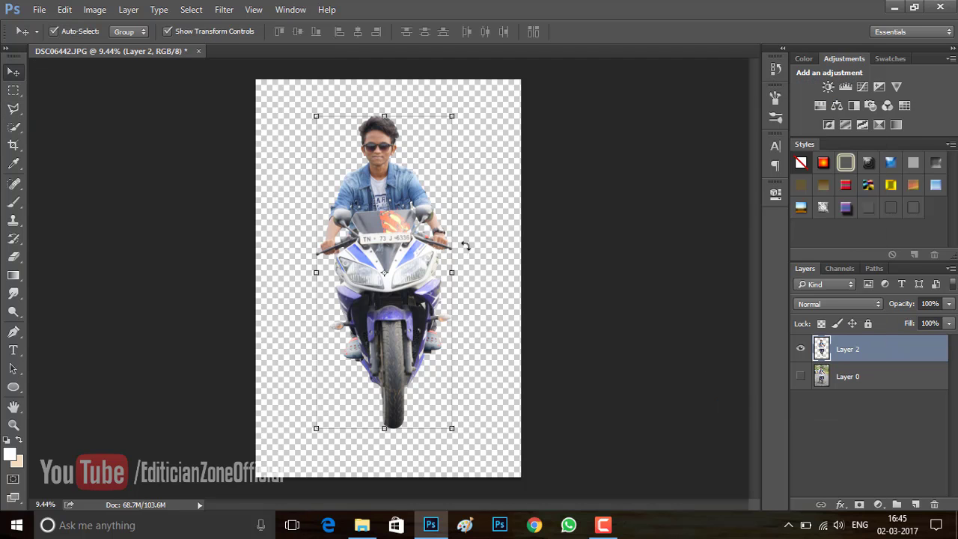
key("ctrl+t")
left_click_drag(465, 247, 449, 262)
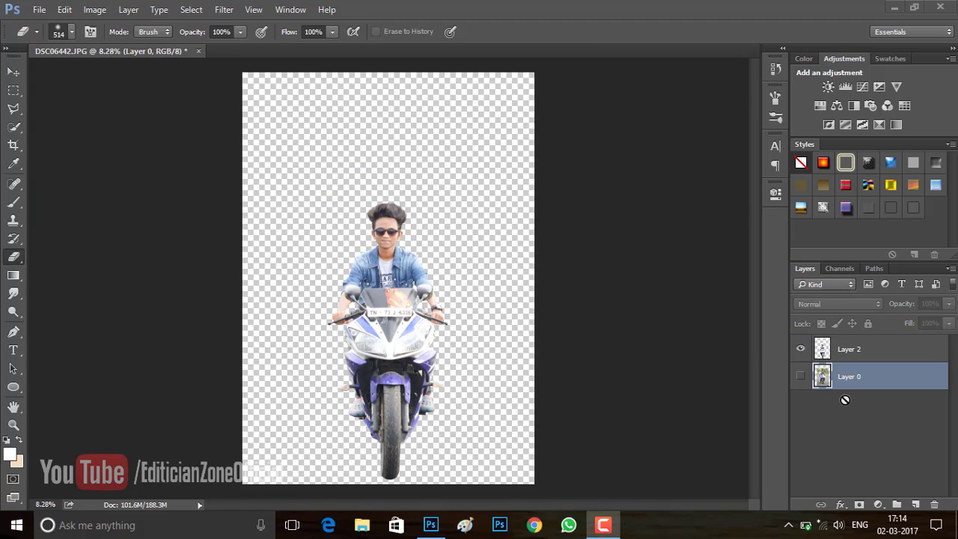
Open the blue-sky grass-field wallpaper from F:\EDITING\s
left_click(39, 9)
left_click(60, 36)
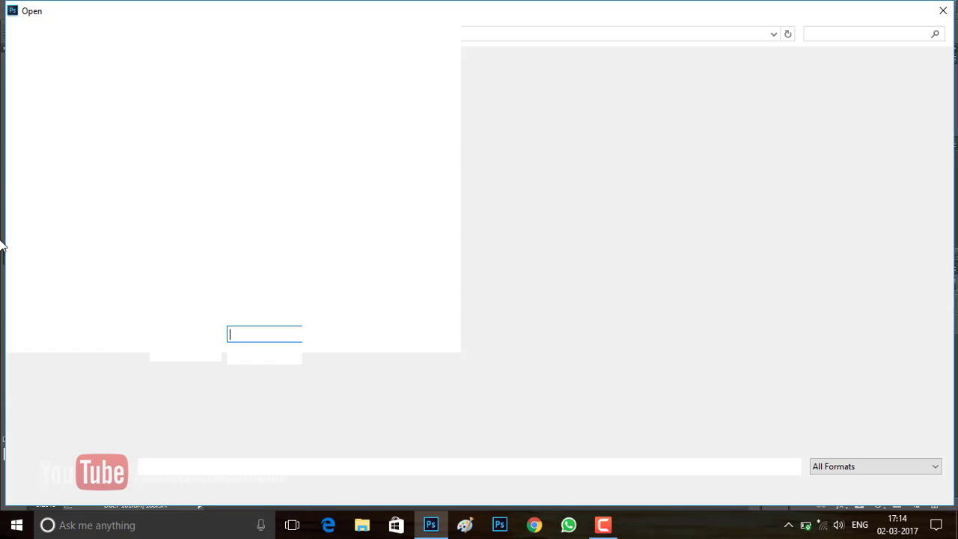
left_click(68, 301)
double_click(164, 113)
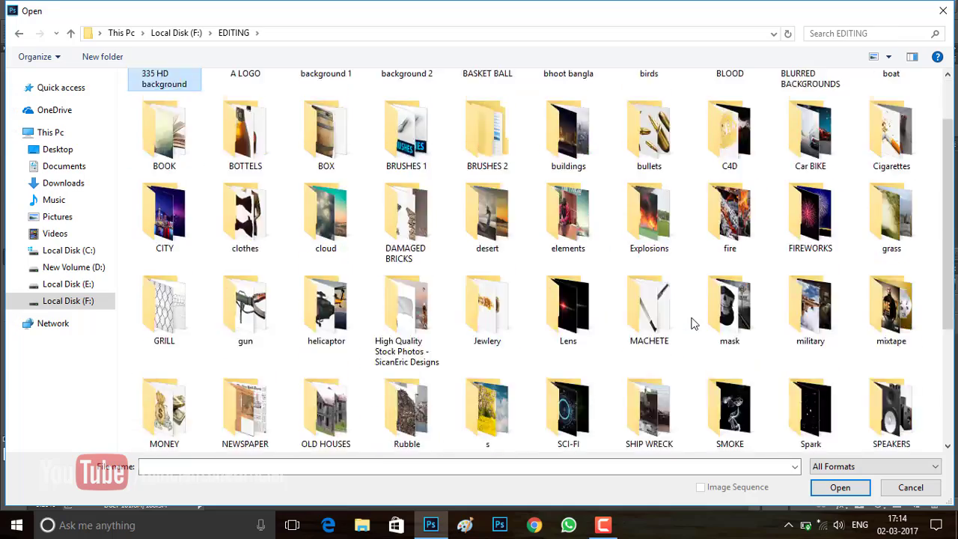
scroll(681, 314, "down", 3)
double_click(487, 217)
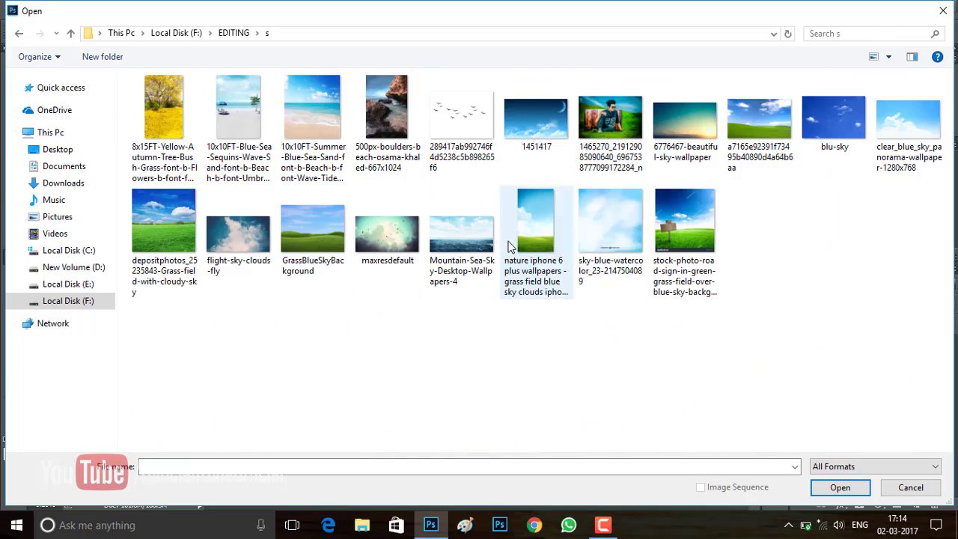
left_click(538, 225)
left_click(840, 487)
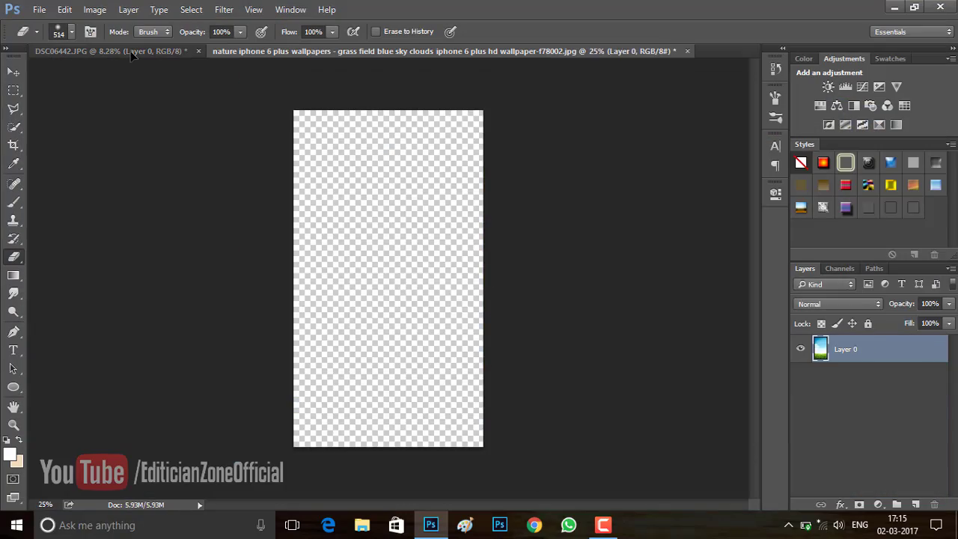
Drag the wallpaper into the rider document, scale it across the canvas, and close it unsaved
left_click_drag(423, 370, 406, 206)
left_click(13, 71)
key("ctrl+t")
mouse_move(432, 253)
left_mouse_down()
mouse_move(443, 302)
mouse_move(427, 294)
left_mouse_up()
mouse_move(481, 267)
left_mouse_down()
mouse_move(506, 310)
mouse_move(508, 384)
left_mouse_up()
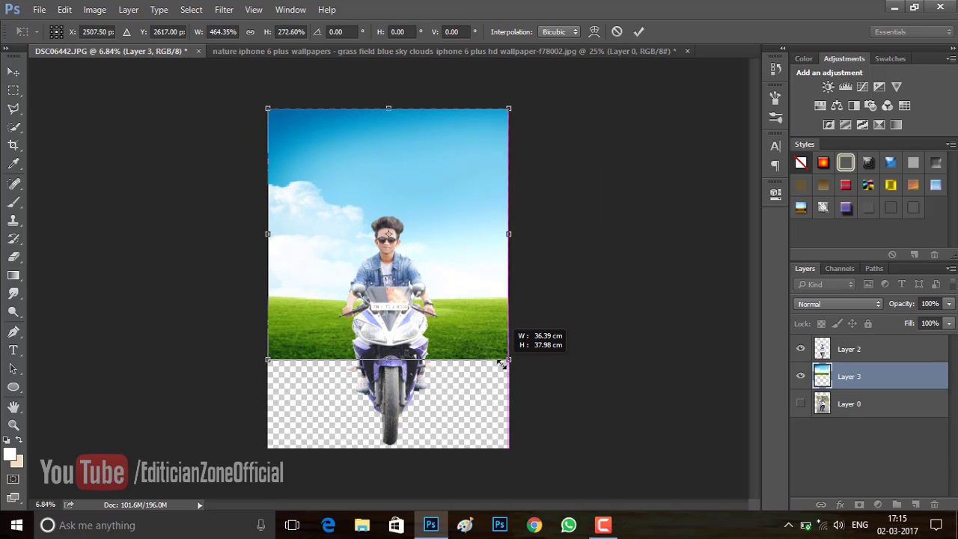
key("Return")
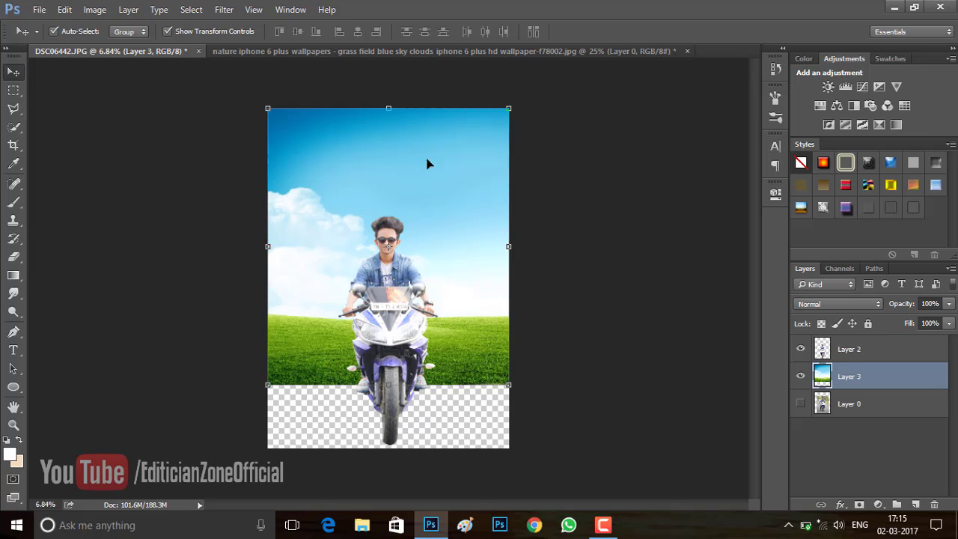
left_click(687, 51)
left_click(482, 207)
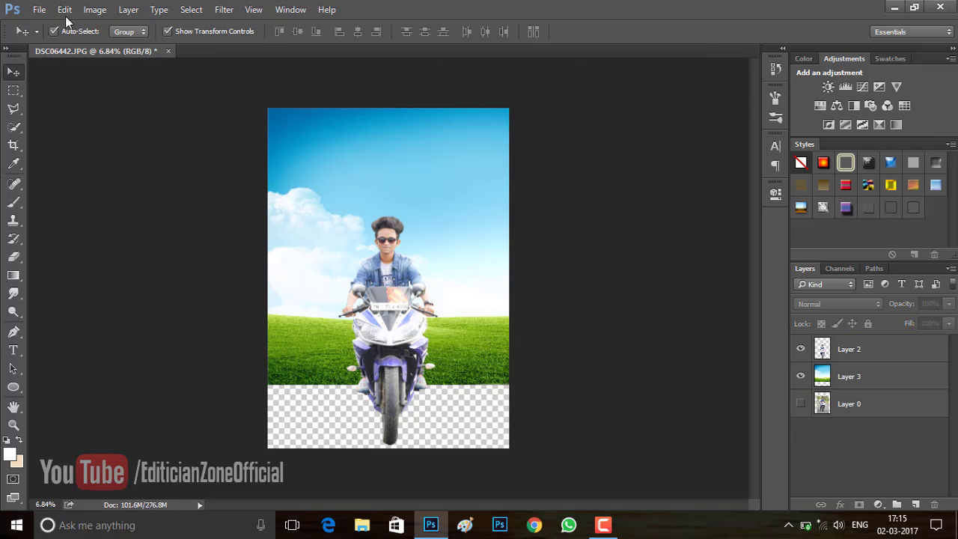
Open the wakeboarding image 0f969f8d… from Downloads after browsing F:\EDITING\Water
left_click(39, 9)
left_click(57, 35)
left_click(101, 301)
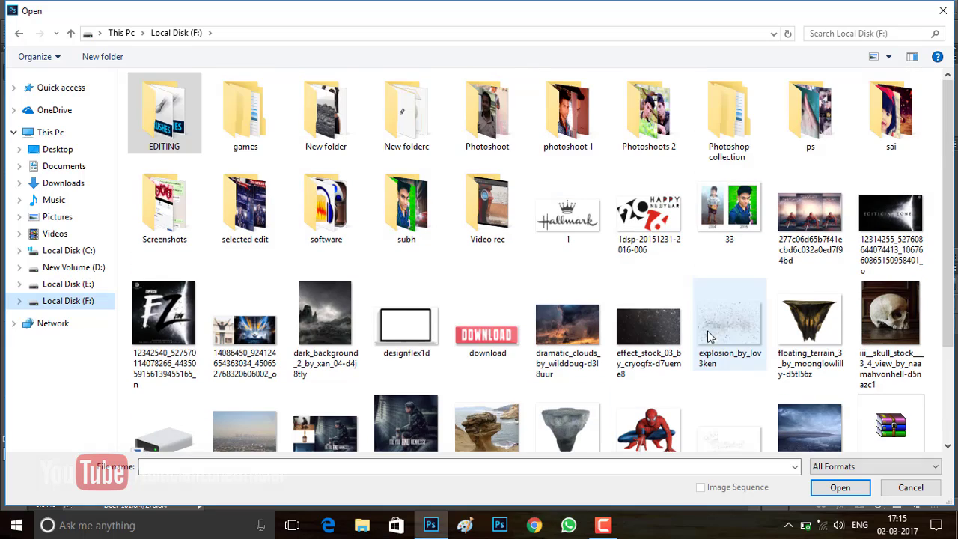
left_click(171, 147)
double_click(171, 146)
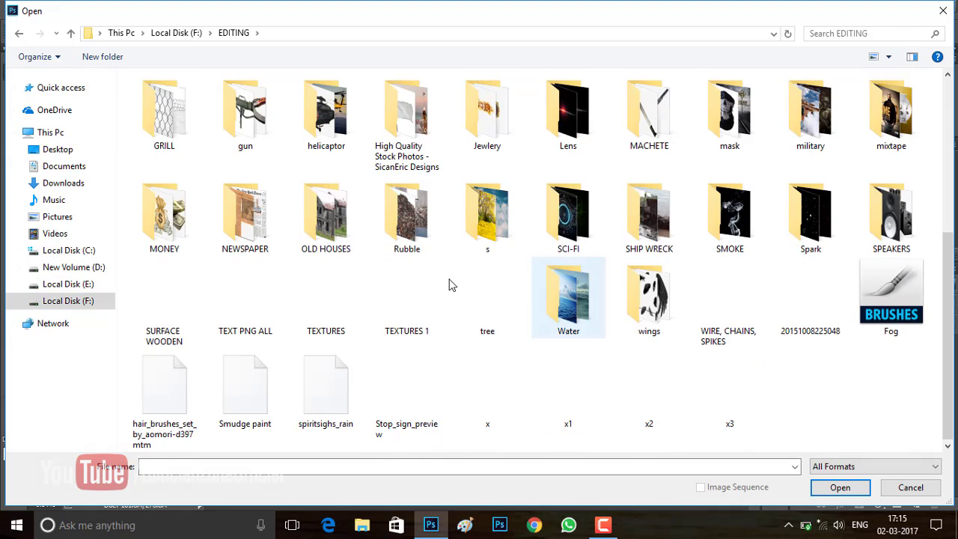
double_click(587, 348)
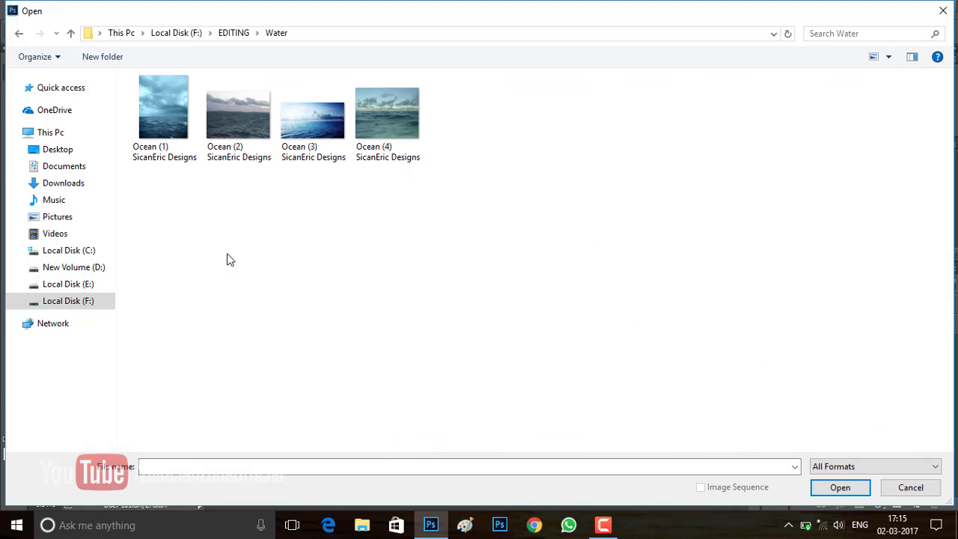
left_click(63, 183)
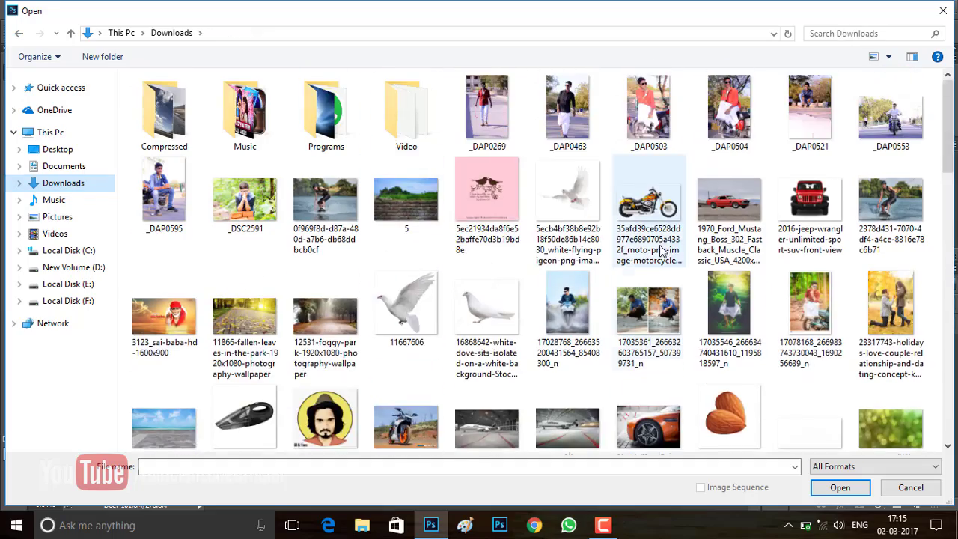
scroll(662, 251, "down", 1)
scroll(662, 251, "up", 1)
left_click(325, 217)
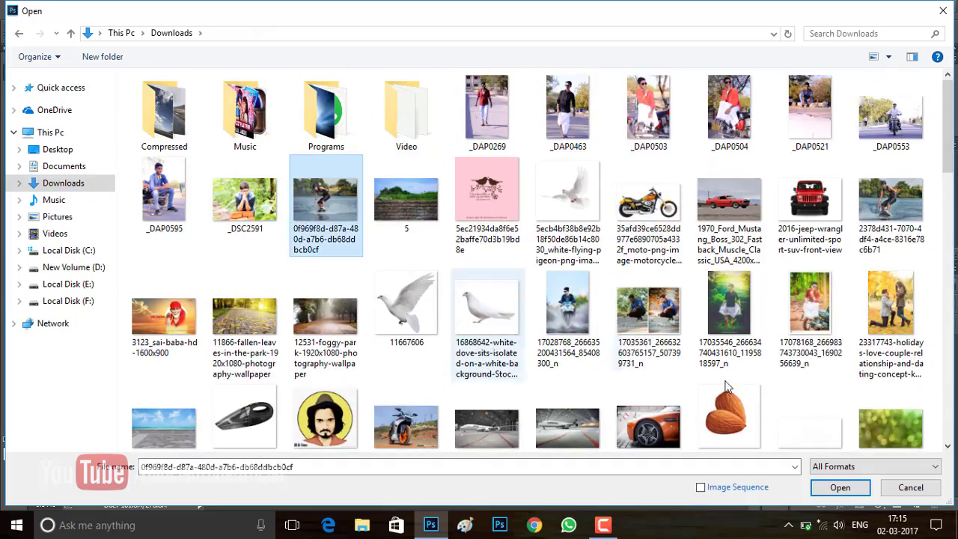
left_click(840, 487)
scroll(441, 221, "up", 2)
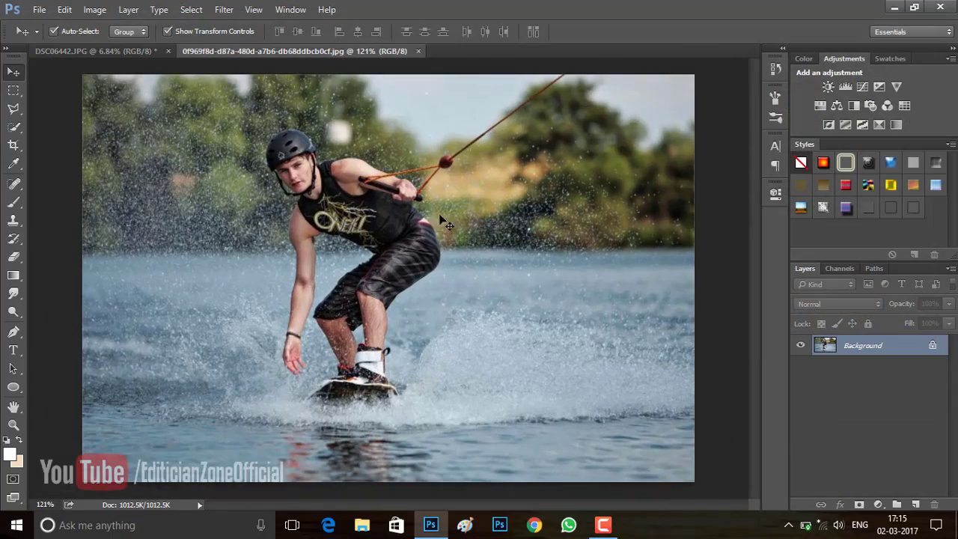
Marquee the wakeboarder and Content-Aware Fill the selection to erase him
left_click(13, 145)
left_click(14, 90)
mouse_move(248, 120)
left_mouse_down()
mouse_move(422, 398)
mouse_move(444, 409)
left_mouse_up()
key("Delete")
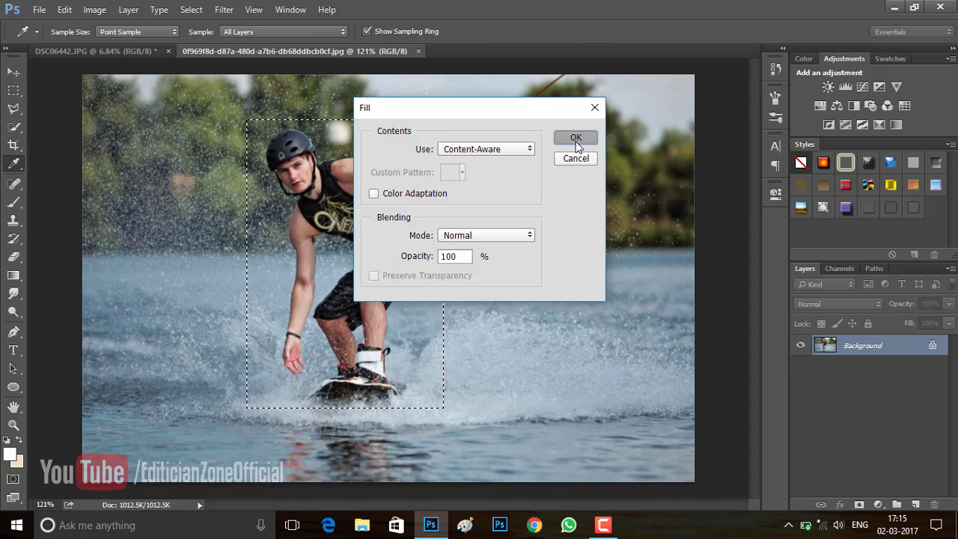
key("Return")
left_click(933, 345)
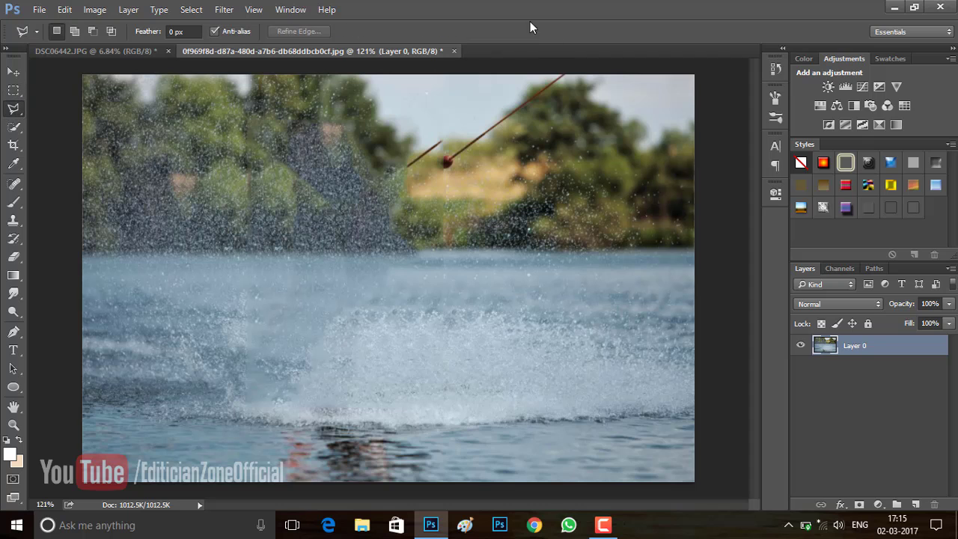
scroll(512, 300, "down", 1)
Drag the water image into DSC06442, stretch it over the bottom, and place it below the rider
key("v")
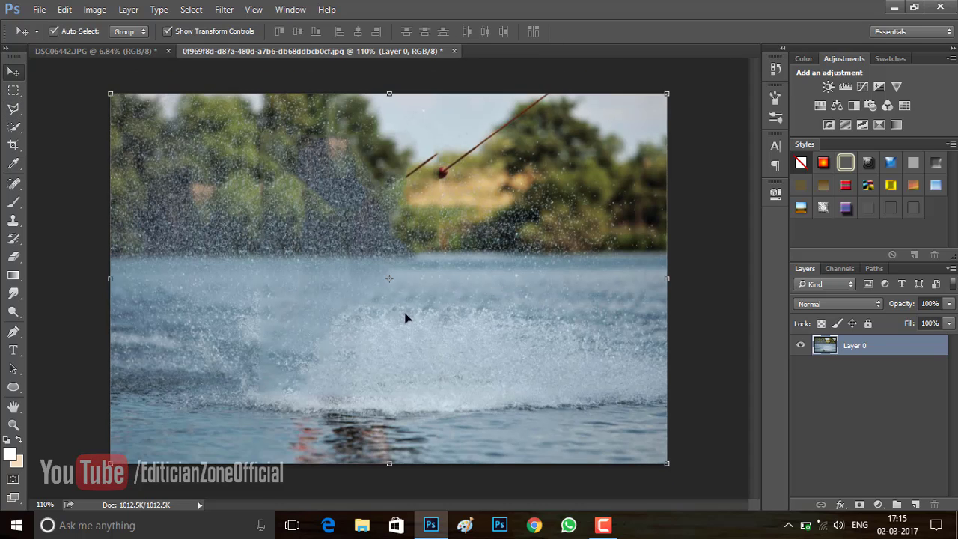
mouse_move(407, 316)
left_mouse_down()
mouse_move(390, 360)
mouse_move(533, 445)
left_mouse_up()
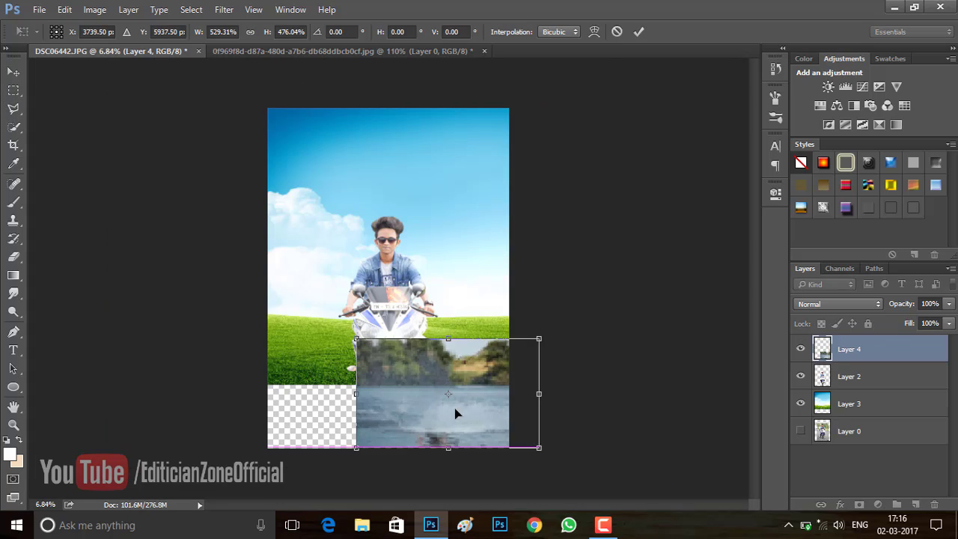
mouse_move(449, 404)
left_mouse_down()
mouse_move(408, 393)
mouse_move(504, 406)
left_mouse_up()
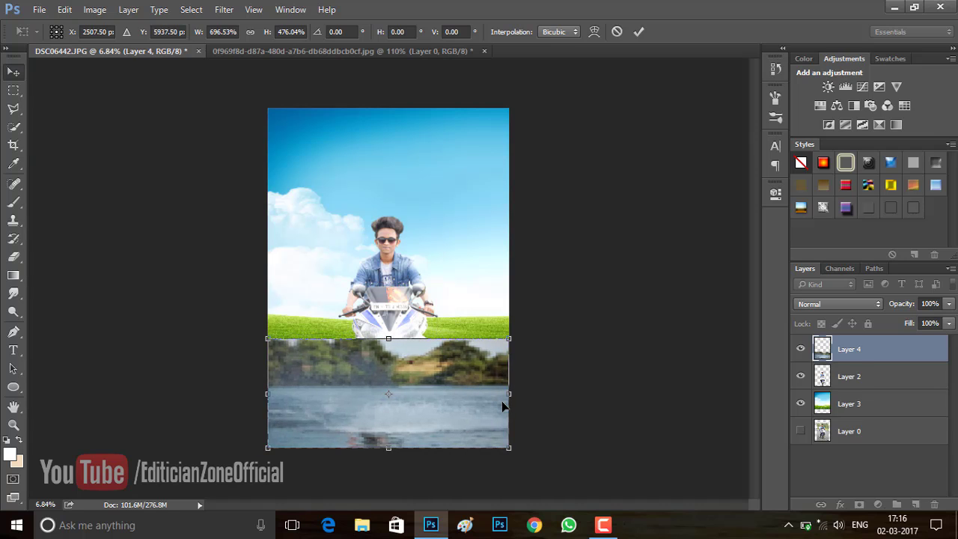
key("Return")
key("ctrl+bracketleft")
left_click_drag(392, 326, 388, 280)
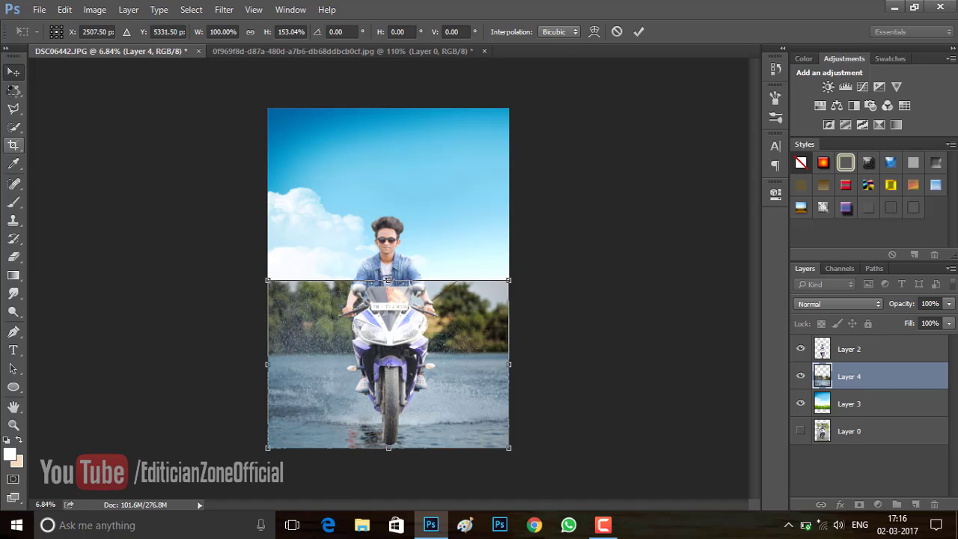
key("Return")
Marquee-delete the band of trees from the water layer and deselect
key("m")
left_click_drag(251, 241, 586, 351)
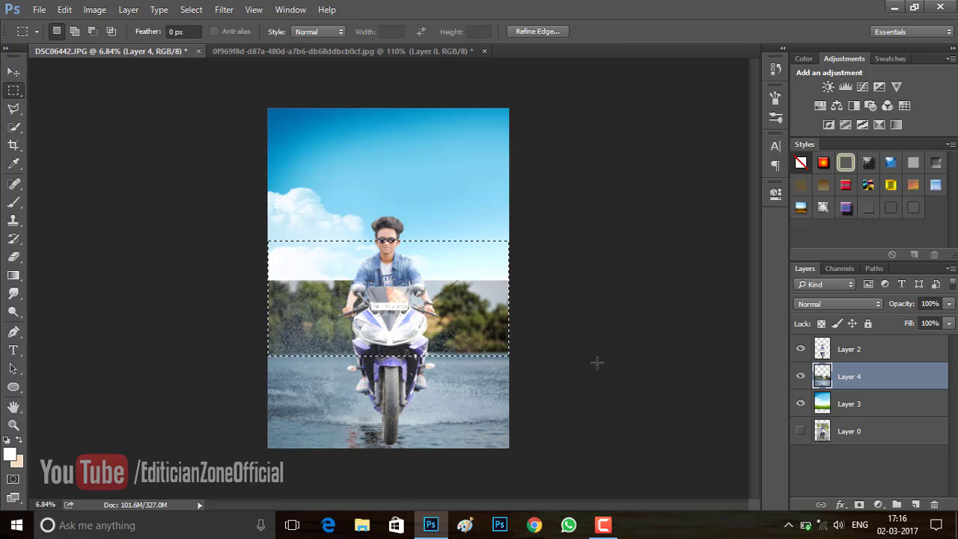
key("Delete")
right_click(389, 188)
left_click(418, 195)
Raise the water's top edge slightly and stretch the sky's bottom edge down toward it
key("v")
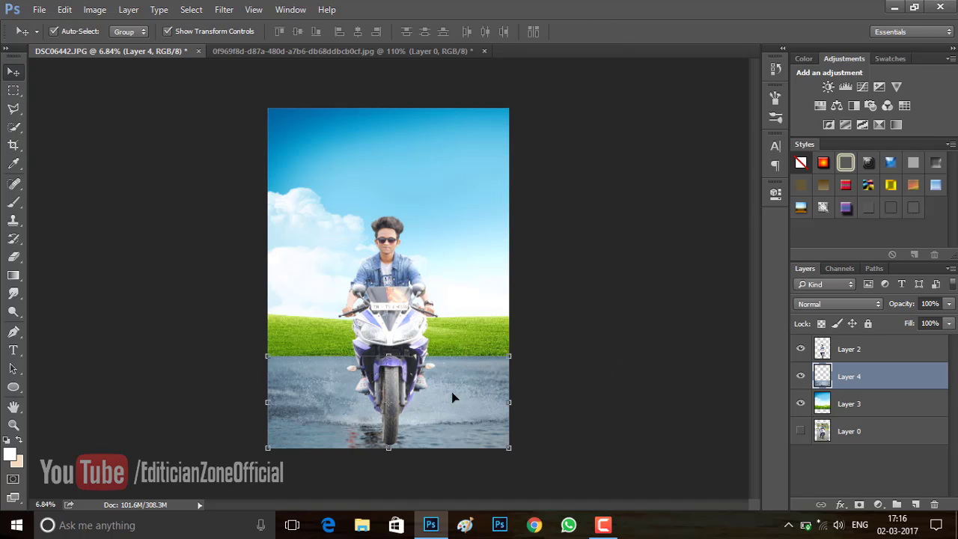
left_click_drag(388, 356, 388, 336)
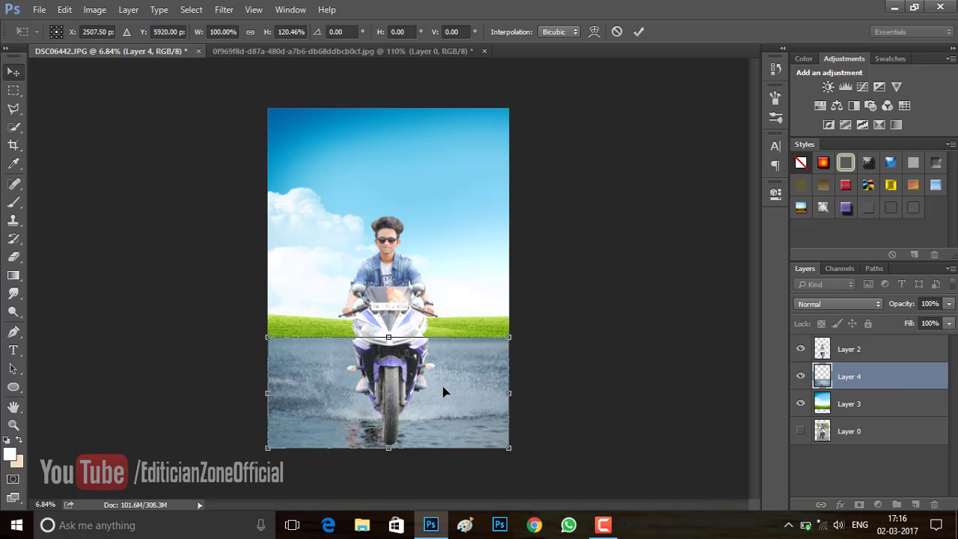
scroll(443, 392, "up", 1)
scroll(449, 397, "up", 2)
scroll(457, 374, "up", 1)
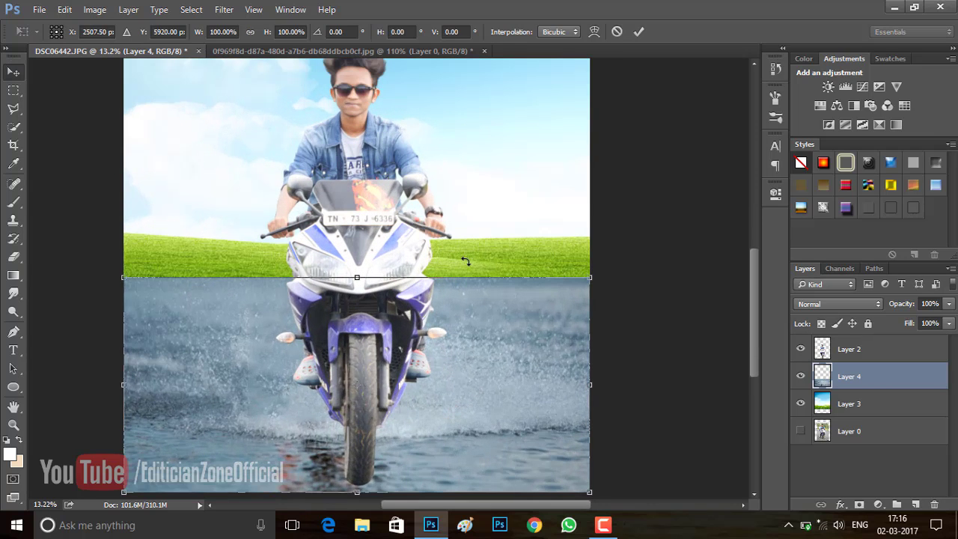
key("Return")
left_click(470, 271)
key("ctrl+t")
left_click_drag(357, 383, 357, 393)
Commit the stretched sky layer and apply a Gaussian Blur to the sky background
key("Return")
scroll(421, 260, "down", 2)
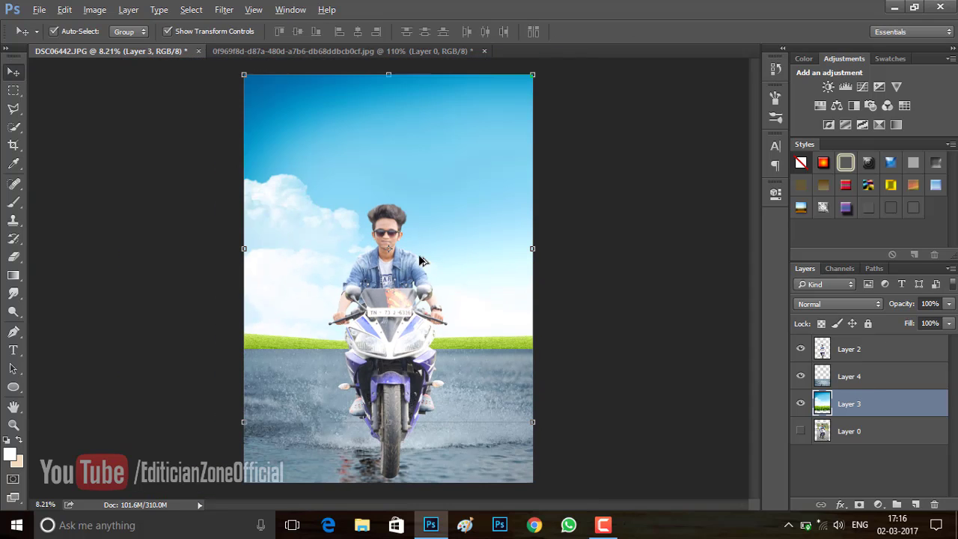
left_click(224, 10)
left_click(464, 204)
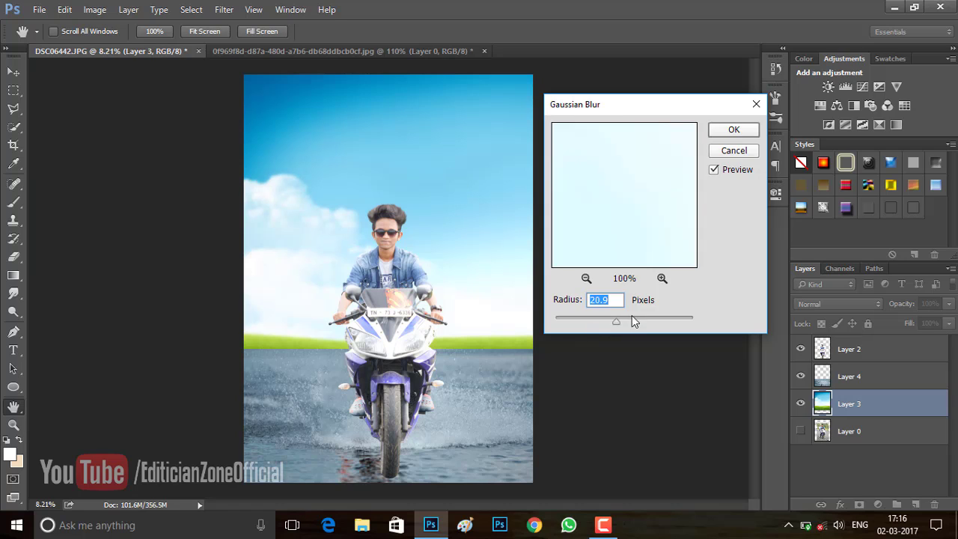
left_click(735, 131)
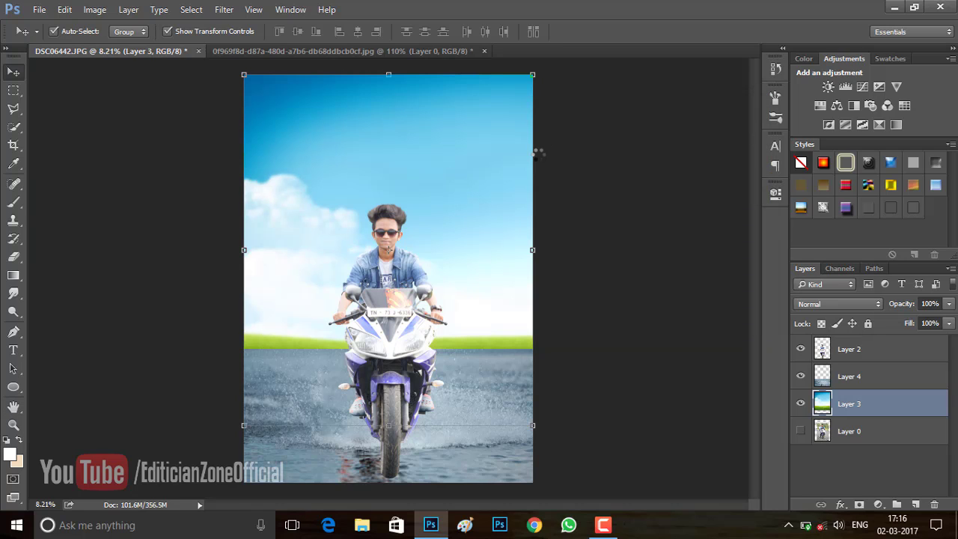
Rotate the water layer, Layer 4, by about 1.44° and commit the transform
left_click(882, 377)
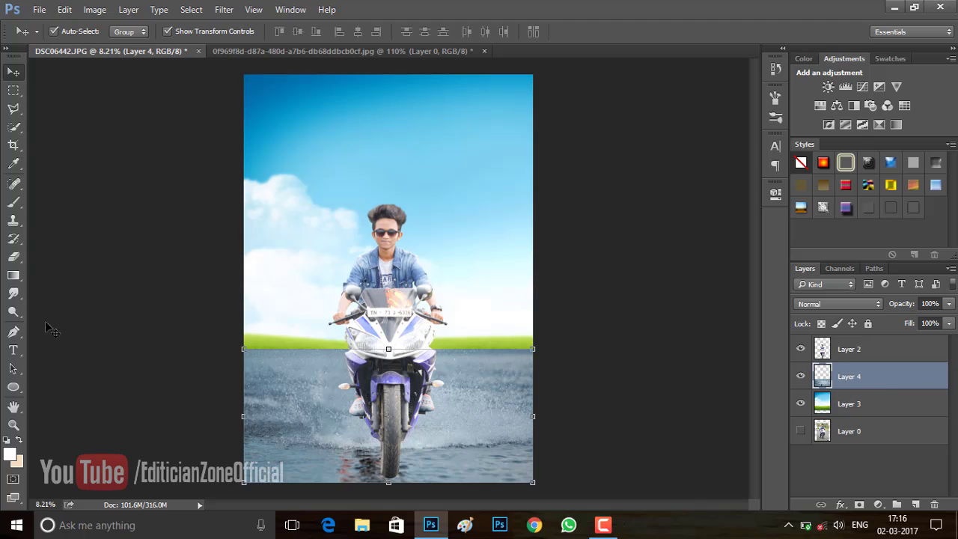
left_click(13, 257)
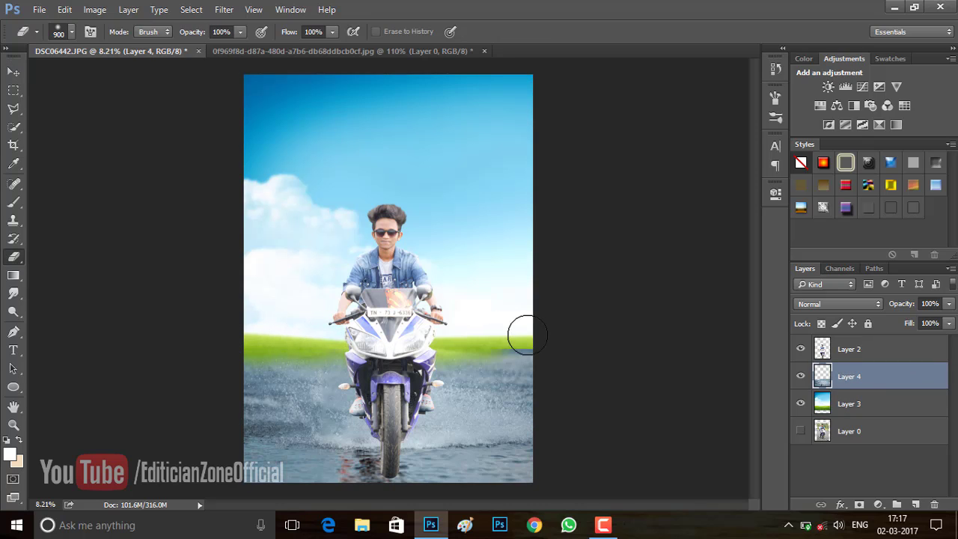
left_click(13, 71)
key("ctrl+t")
left_click_drag(388, 332, 393, 334)
key("Return")
key("Return")
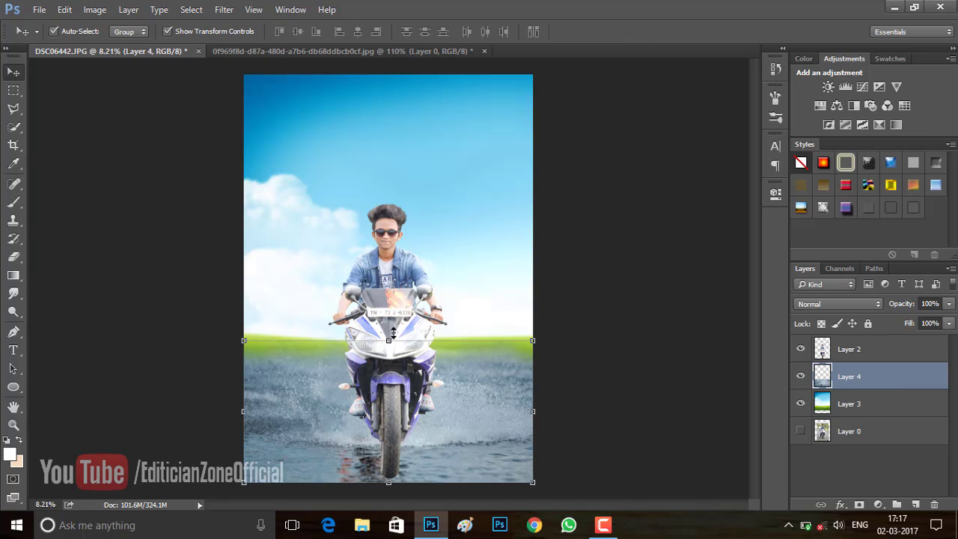
Nudge the rider layer slightly up and to the left
left_click(224, 10)
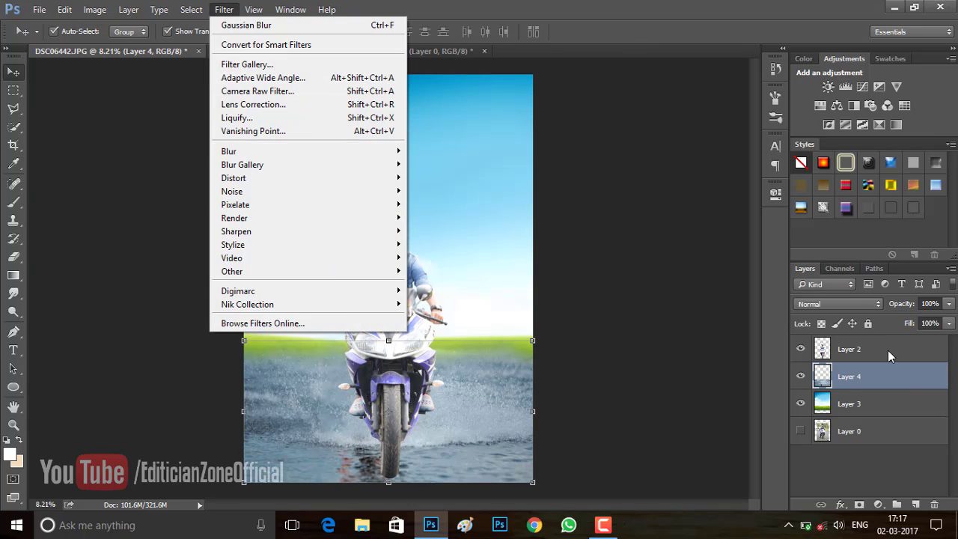
left_click(889, 356)
left_click_drag(446, 422, 439, 412)
Use Liquify on Layer 4 to push the bottom water into ripples around the front wheel
left_click(849, 376)
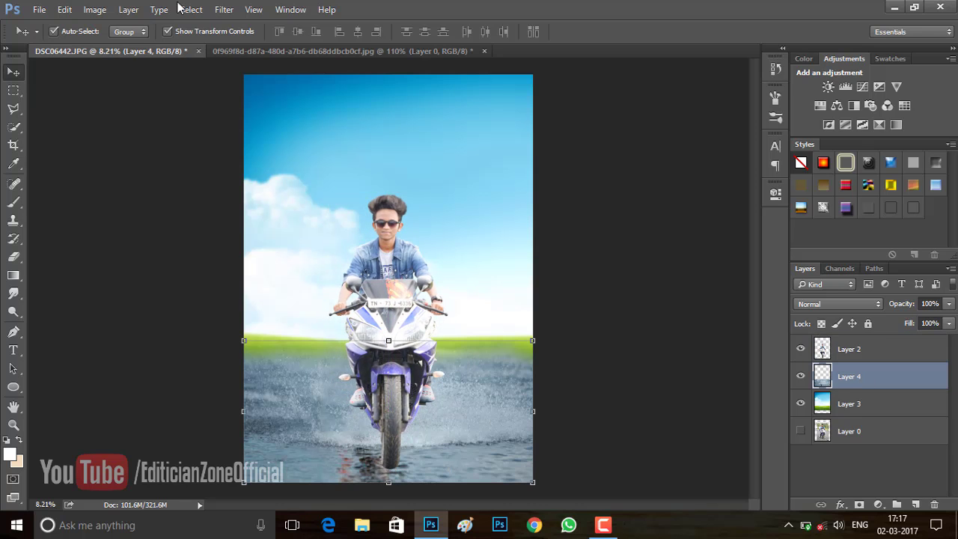
left_click(224, 10)
left_click(300, 116)
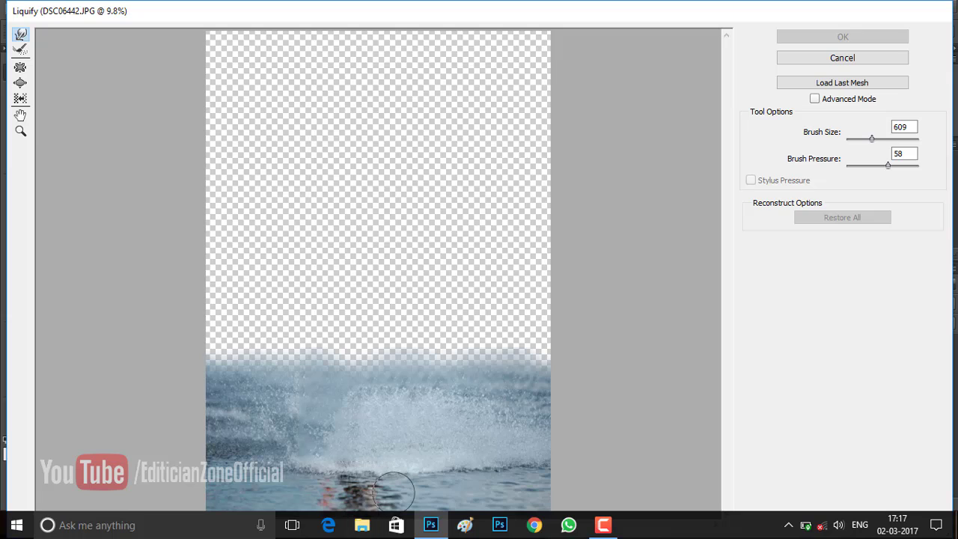
left_click_drag(393, 490, 400, 500)
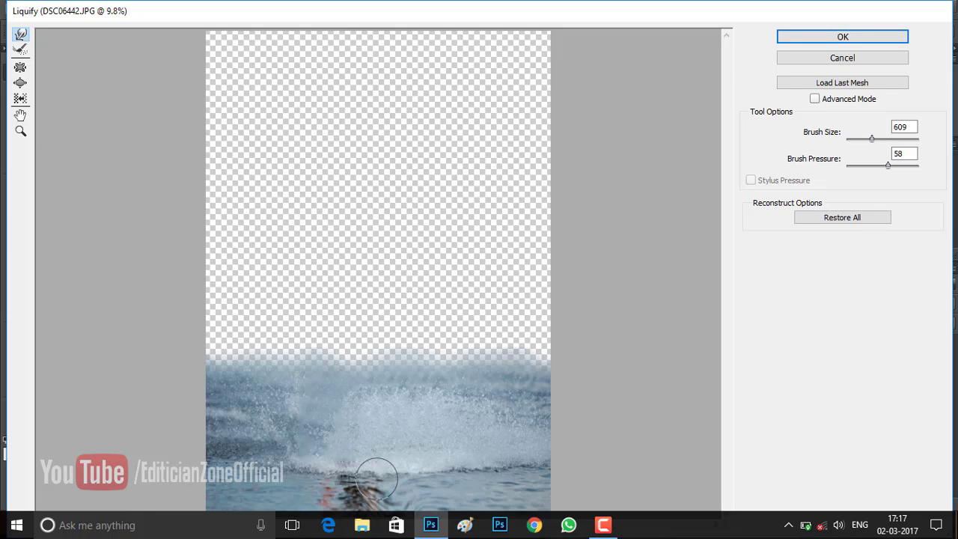
key("ctrl+alt+z")
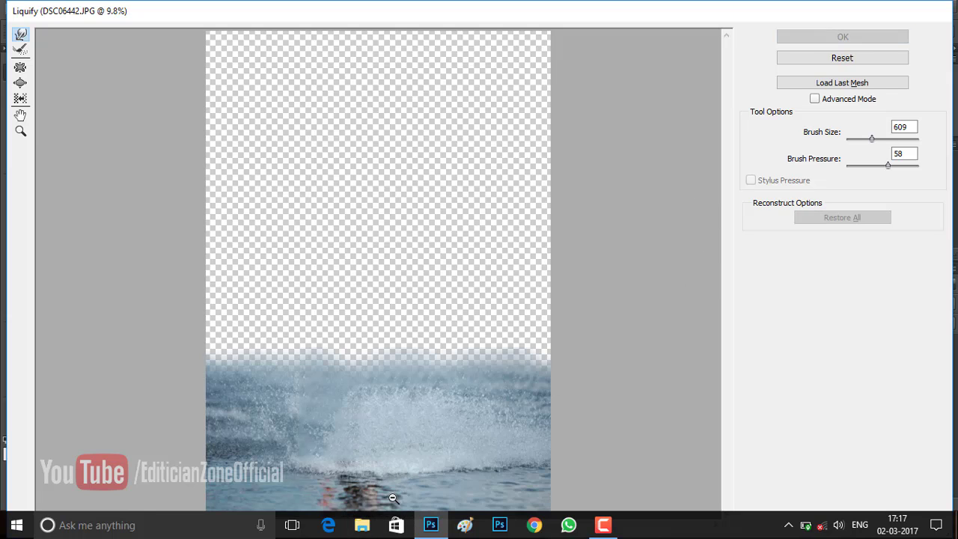
key("ctrl+shift+z")
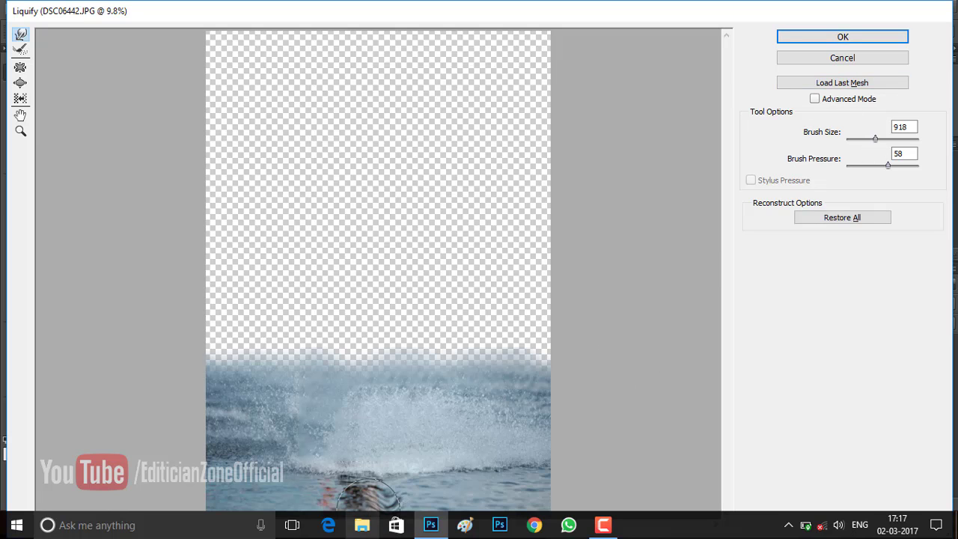
left_click(842, 37)
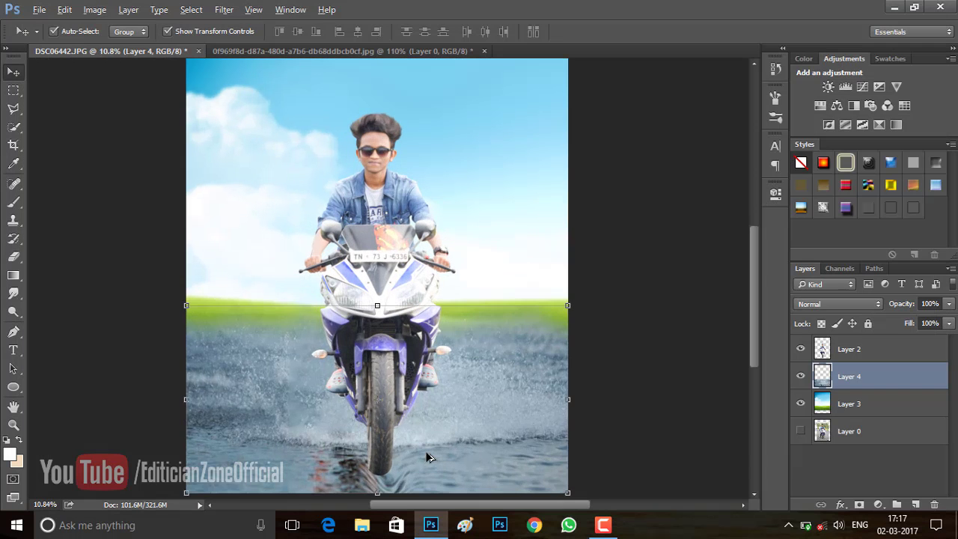
Reposition the water layer, then close the second open lake image
left_click_drag(380, 415, 400, 437)
key("ctrl+0")
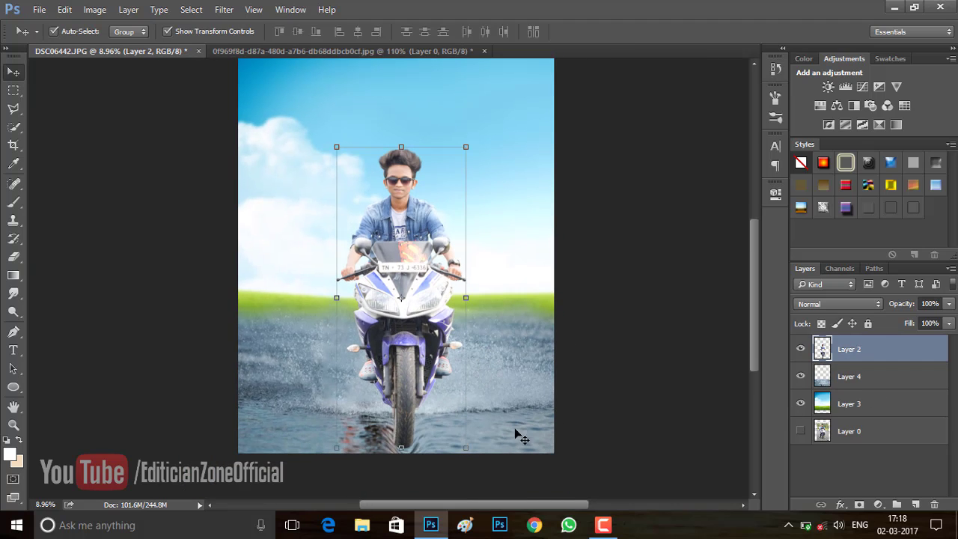
left_click(332, 51)
left_click(454, 51)
Discard the lake image's changes and select water-splashes-texture-background in the Downloads folder
left_click(482, 208)
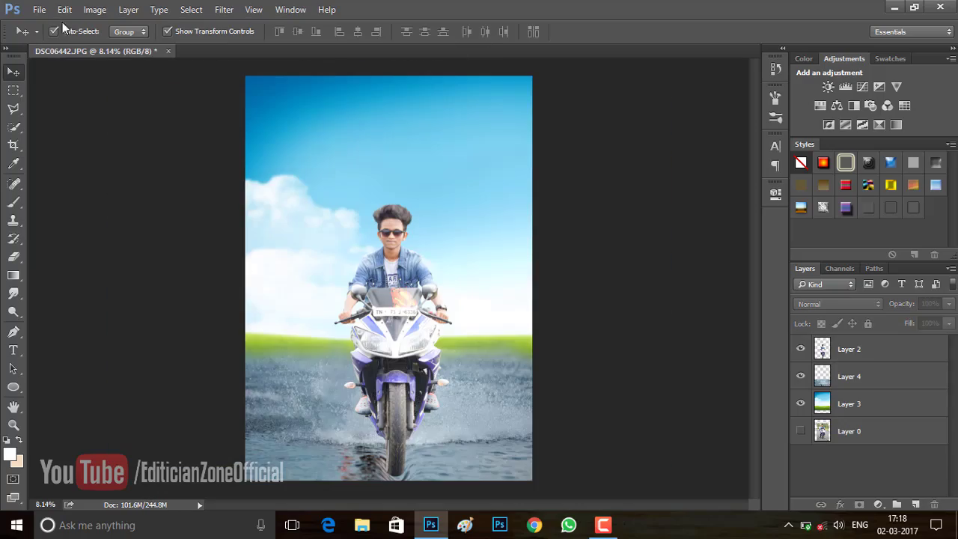
left_click(39, 8)
left_click(45, 37)
scroll(552, 336, "down", 10)
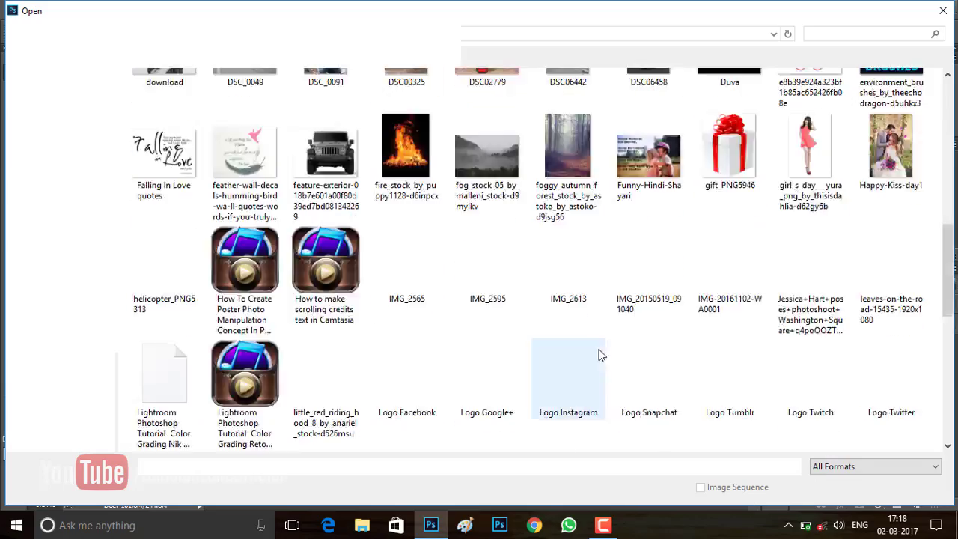
scroll(599, 351, "down", 10)
scroll(485, 236, "up", 5)
scroll(485, 236, "up", 3)
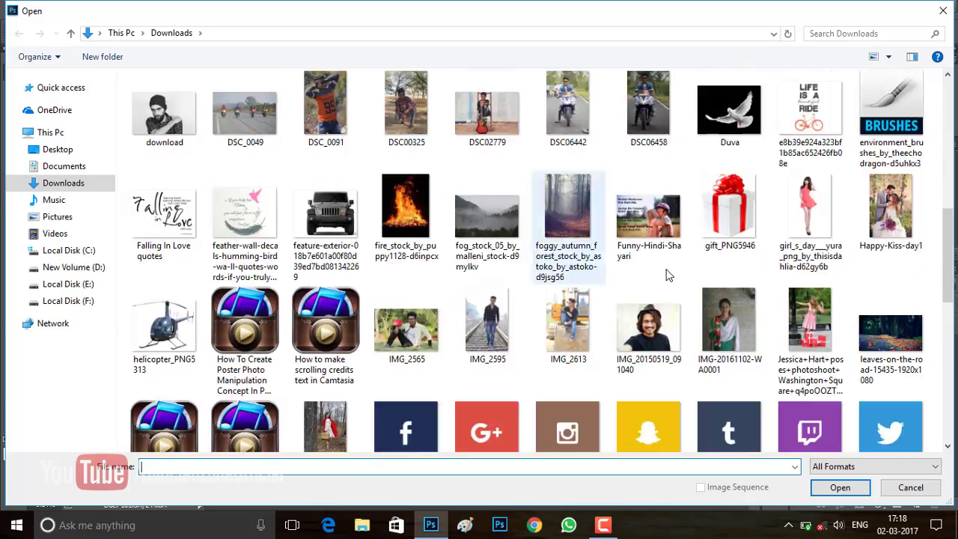
scroll(670, 274, "up", 3)
scroll(670, 273, "up", 3)
scroll(670, 274, "down", 4)
scroll(746, 293, "down", 5)
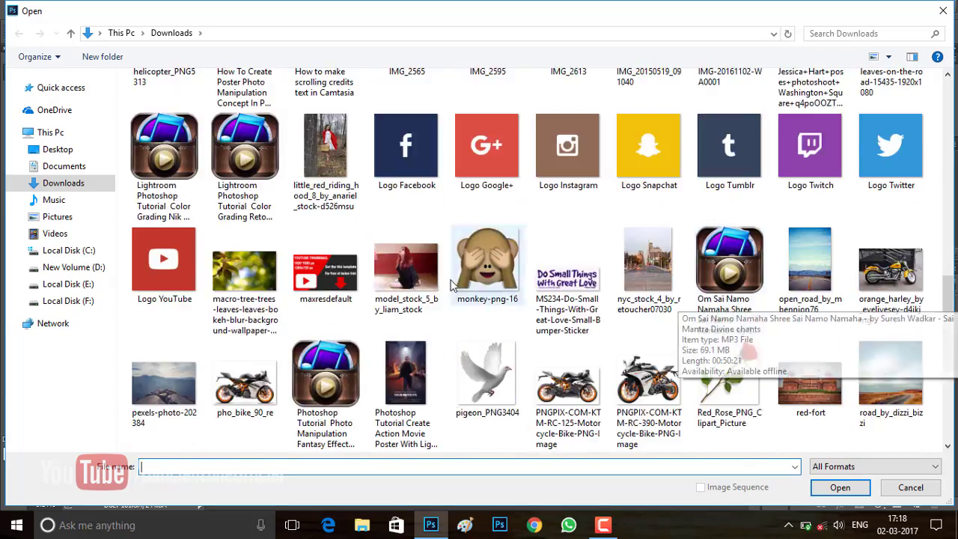
scroll(641, 306, "down", 5)
left_click(557, 303)
Open the splash image, unlock its background as Layer 0, and set it to Screen blending
left_click(840, 488)
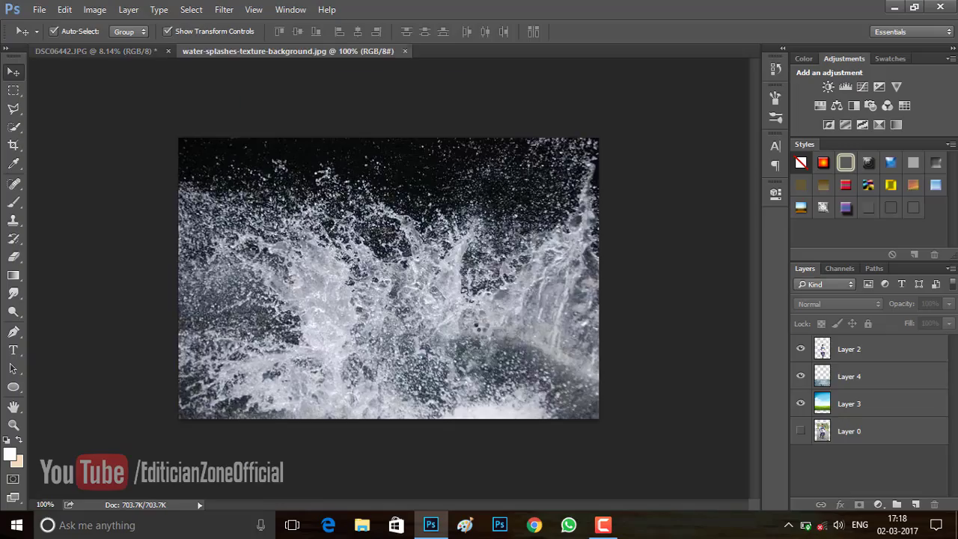
left_click(933, 348)
left_click(826, 304)
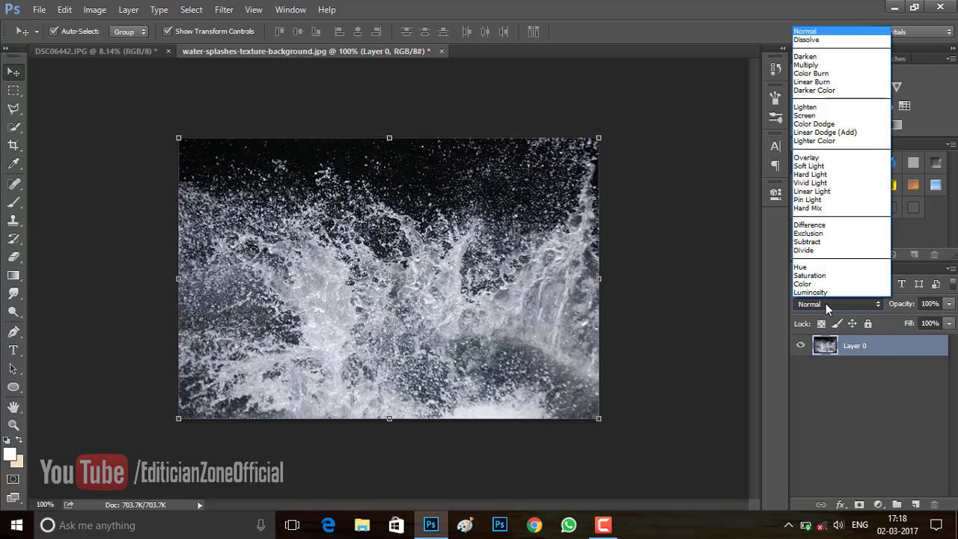
left_click(828, 117)
Bring the splash into the rider photo and scale it to about 19.74 cm wide
left_click_drag(539, 277, 401, 416)
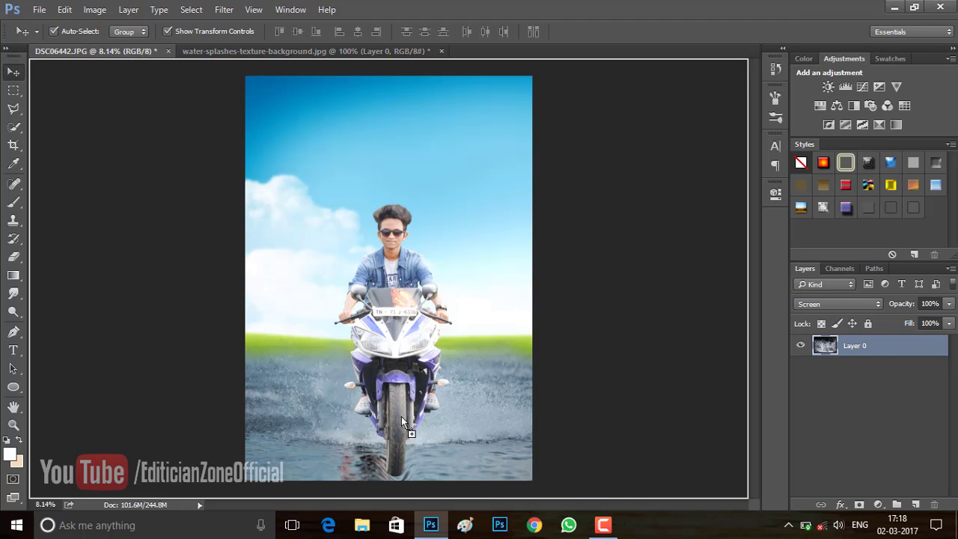
key("ctrl+t")
left_click_drag(427, 450, 428, 480)
left_click_drag(422, 464, 434, 464)
key("Return")
Set the splash to Lighten and enlarge it under the front wheel toward the upper left
scroll(419, 449, "up", 3)
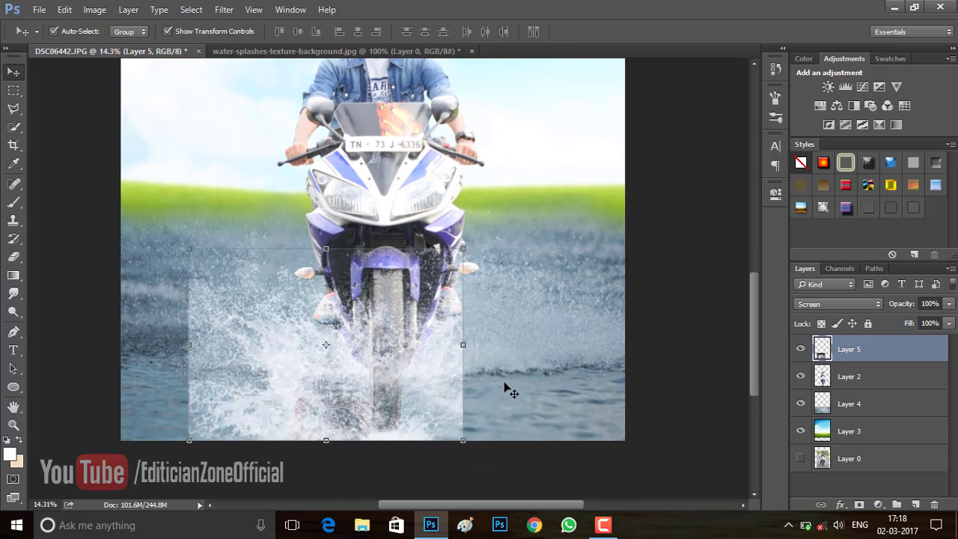
left_click(838, 304)
left_click(816, 98)
left_click_drag(390, 363, 356, 363)
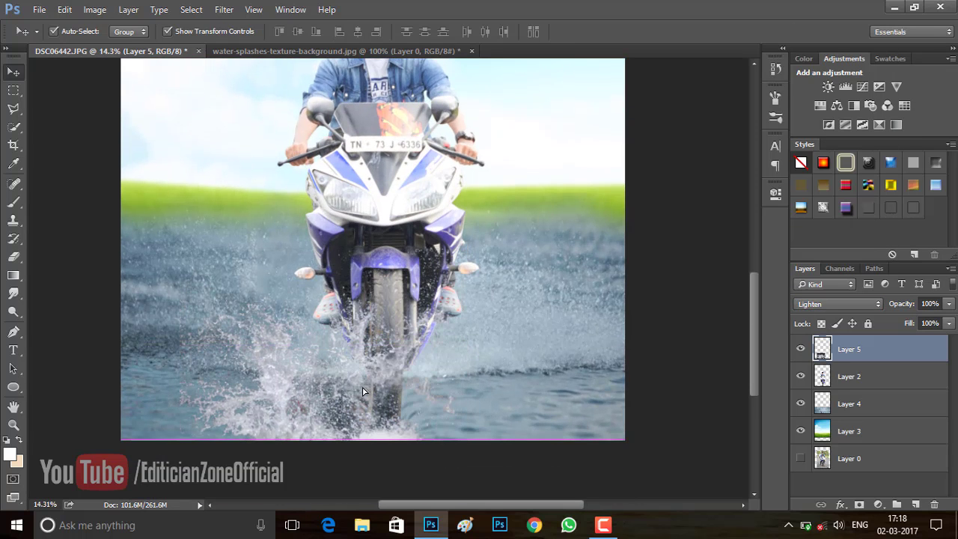
left_click_drag(155, 248, 120, 207)
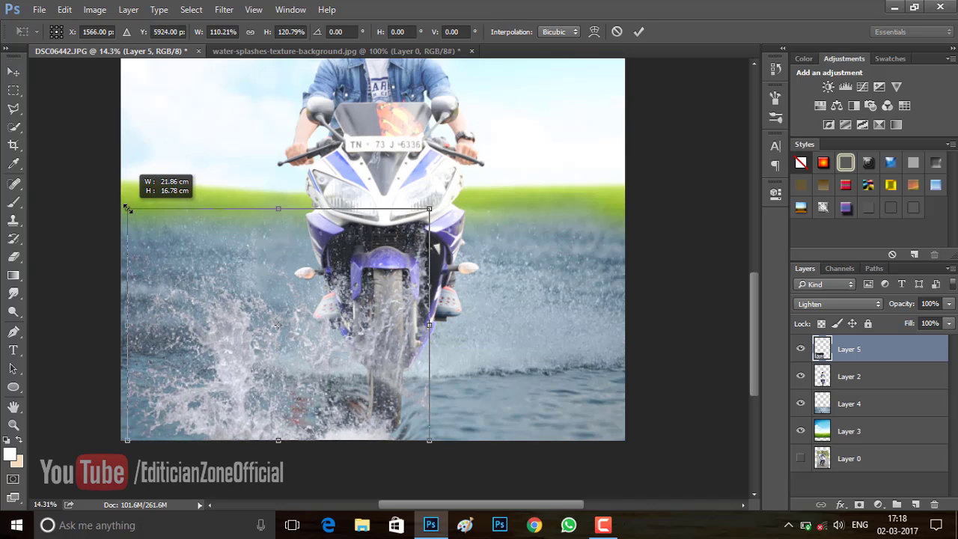
key("Return")
Duplicate the splash to the right and flip the copy horizontally
mouse_move(256, 353)
left_mouse_down("alt")
mouse_move(391, 352)
mouse_move(458, 378)
mouse_move(377, 380)
left_mouse_up("alt")
key("ctrl+t")
right_click(392, 352)
left_click(441, 327)
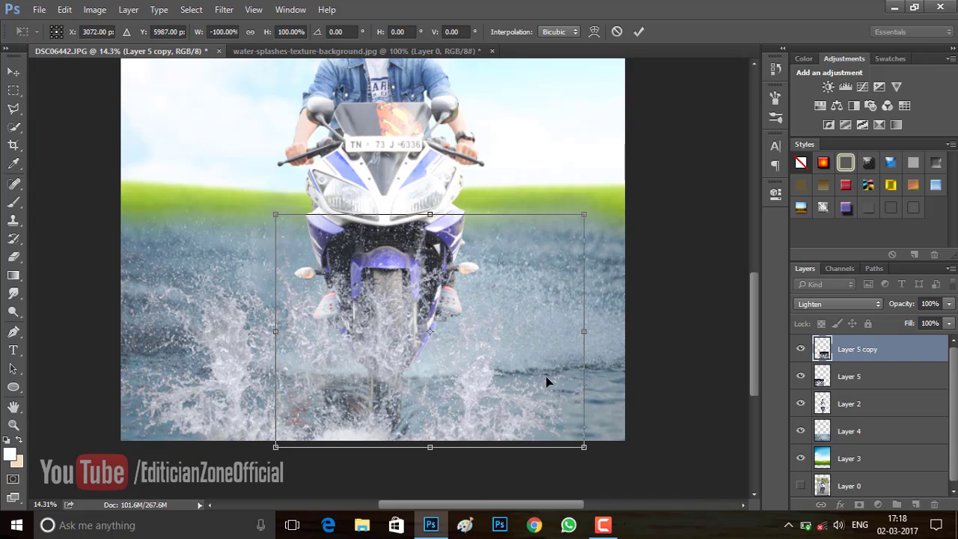
key("Return")
Make a second duplicate, Layer 5 copy 2, then reselect the original Layer 5
key("e")
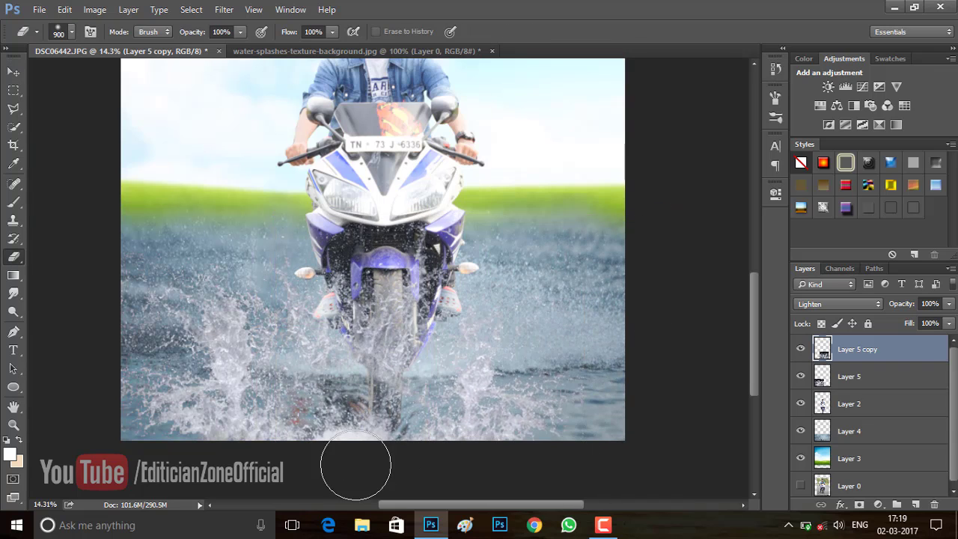
left_click_drag(465, 389, 500, 331)
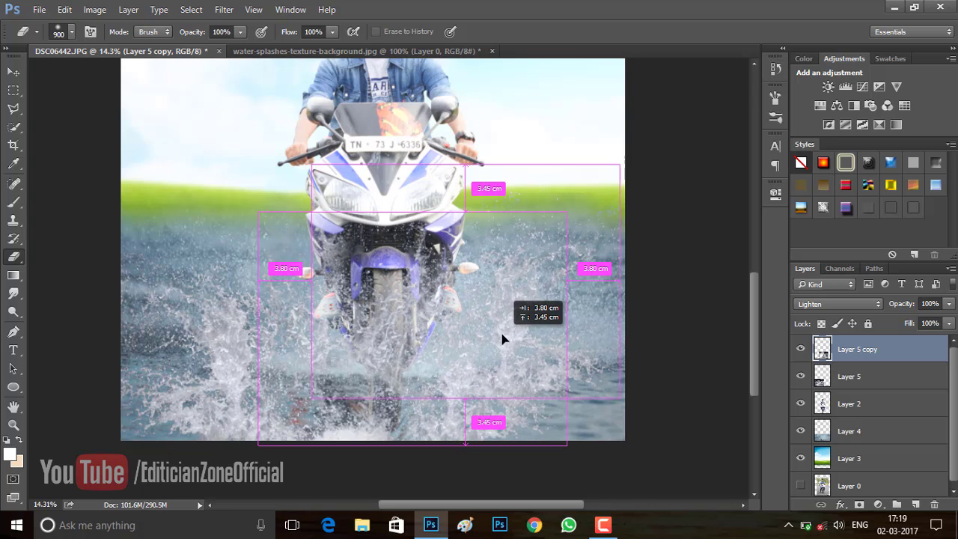
left_click_drag(500, 330, 516, 368)
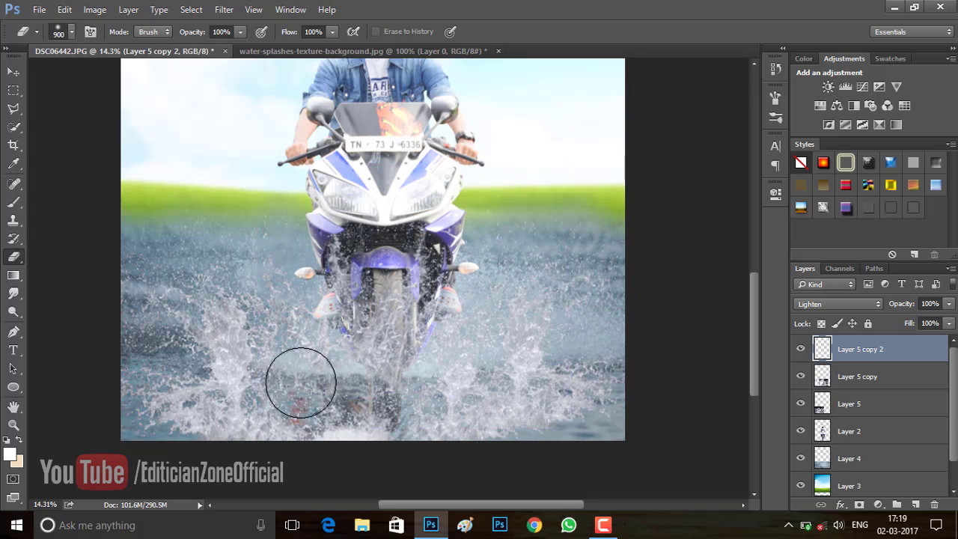
key("alt+bracketleft")
key("alt+bracketleft")
left_click(13, 71)
Reposition the Layer 5 splash and erase part of it to reveal the front wheel
left_click_drag(235, 378, 274, 364)
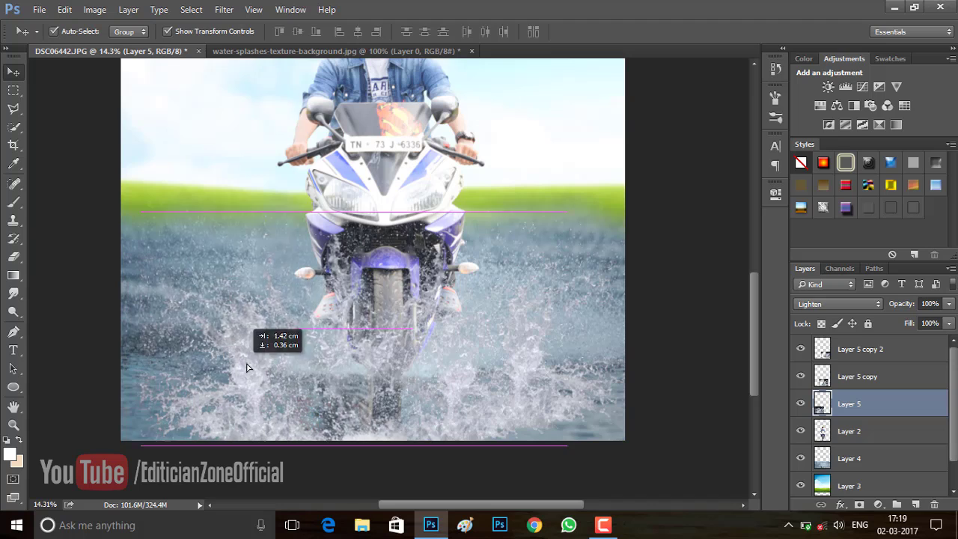
left_click(13, 257)
mouse_move(440, 392)
left_mouse_down()
mouse_move(400, 300)
mouse_move(436, 392)
left_mouse_up()
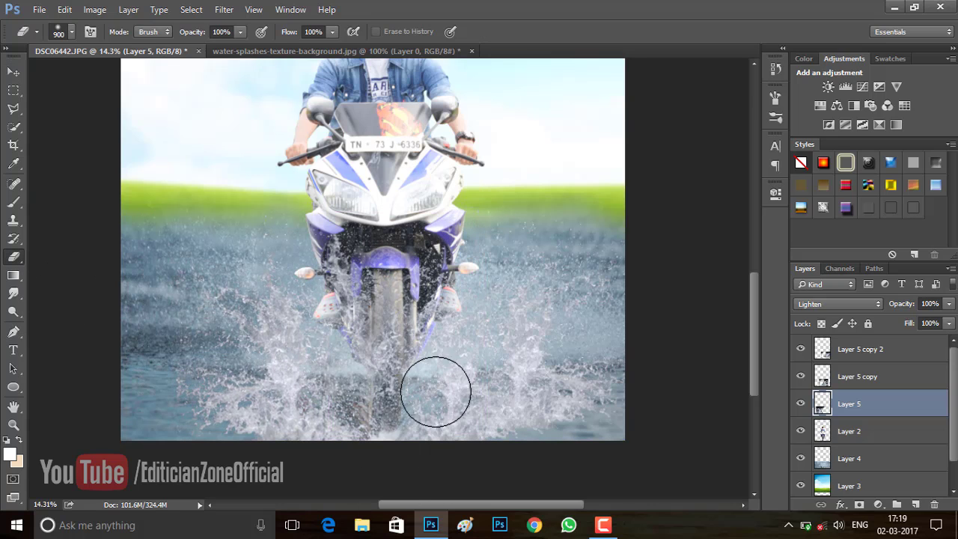
scroll(479, 419, "down", 1)
scroll(472, 408, "down", 2)
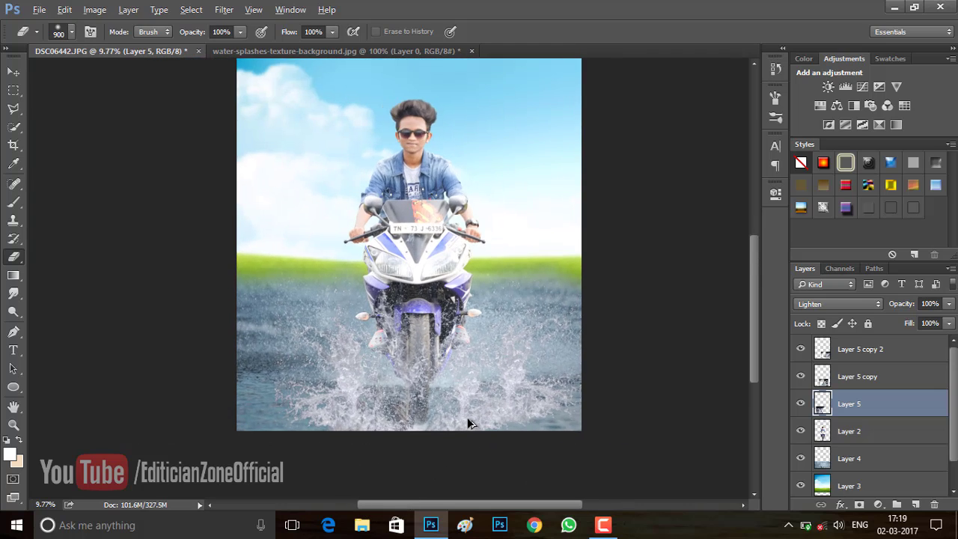
scroll(456, 404, "up", 4)
scroll(341, 315, "up", 2)
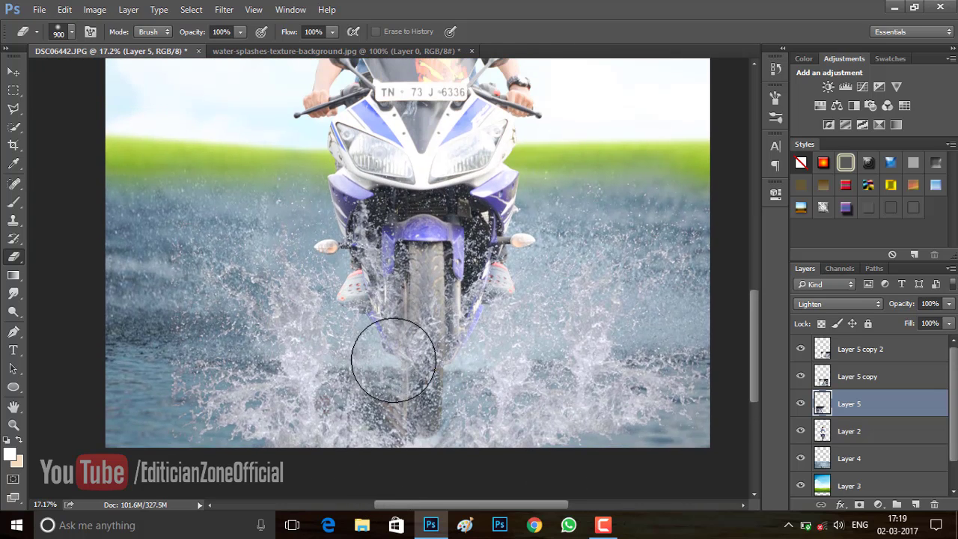
Warp the Layer 5 splash, pulling its lower-left corner outward, and commit the warp
key("v")
left_click(299, 342)
left_click(247, 336)
key("ctrl+t")
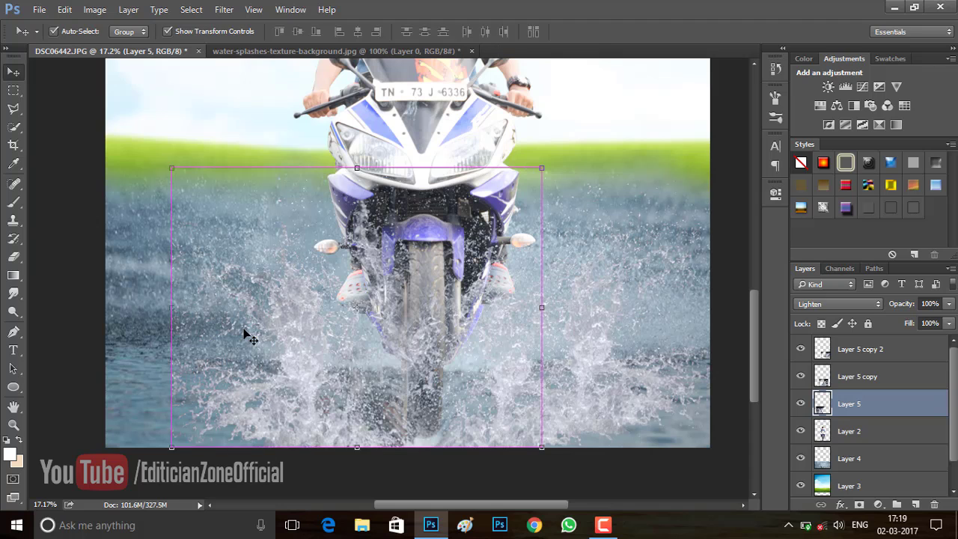
right_click(326, 279)
left_click(311, 213)
left_click_drag(208, 261, 267, 286)
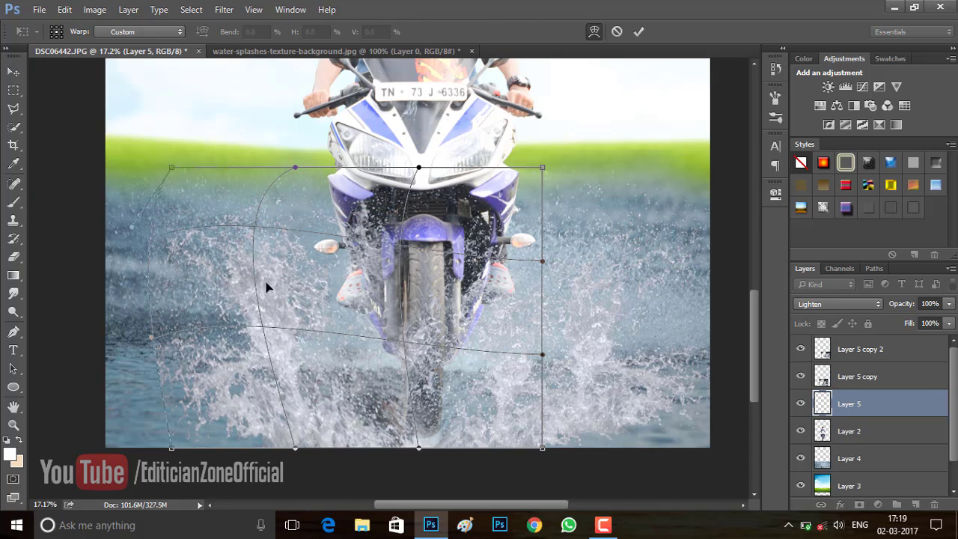
key("ctrl+z")
left_click_drag(172, 448, 147, 455)
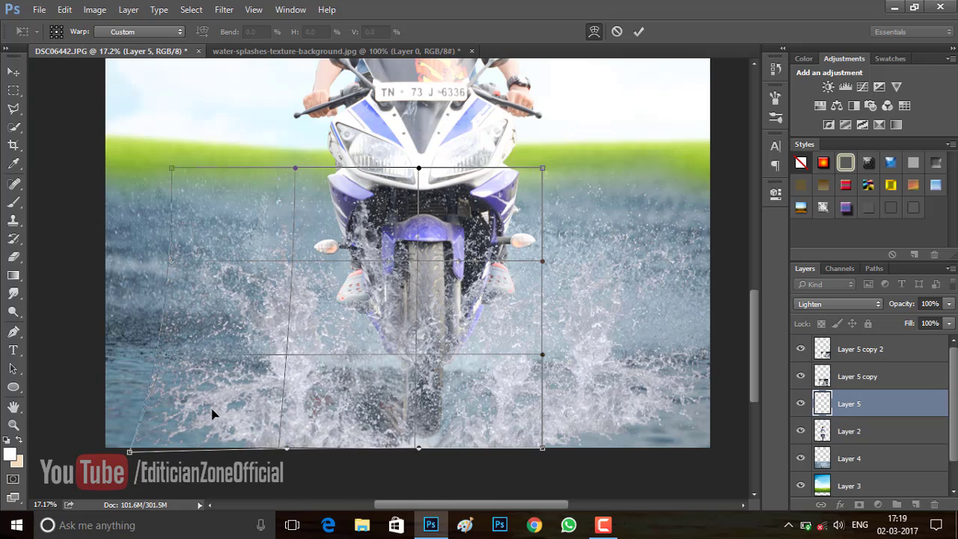
left_click_drag(223, 396, 239, 395)
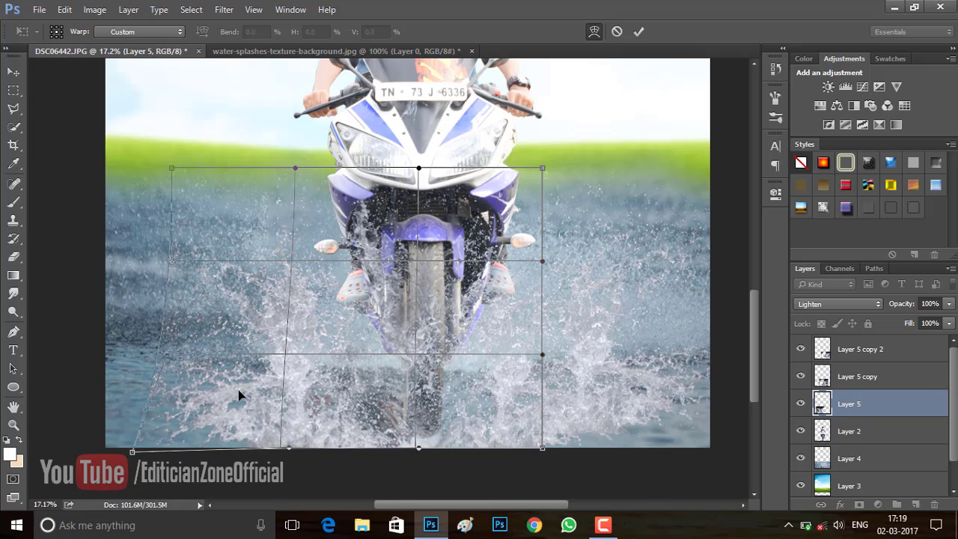
key("Return")
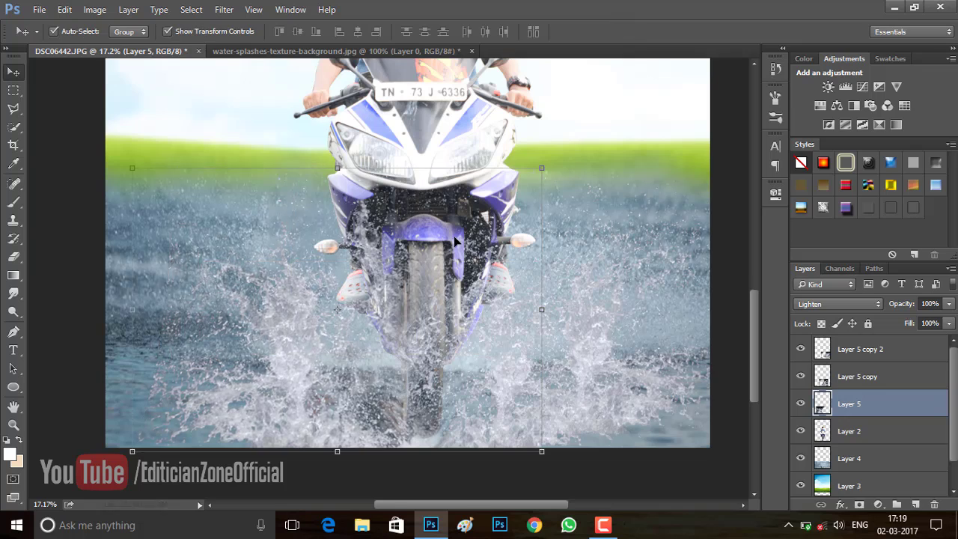
scroll(453, 235, "down", 5)
Select the top layer, Layer 5 copy 2, in the layer stack
scroll(457, 378, "up", 2)
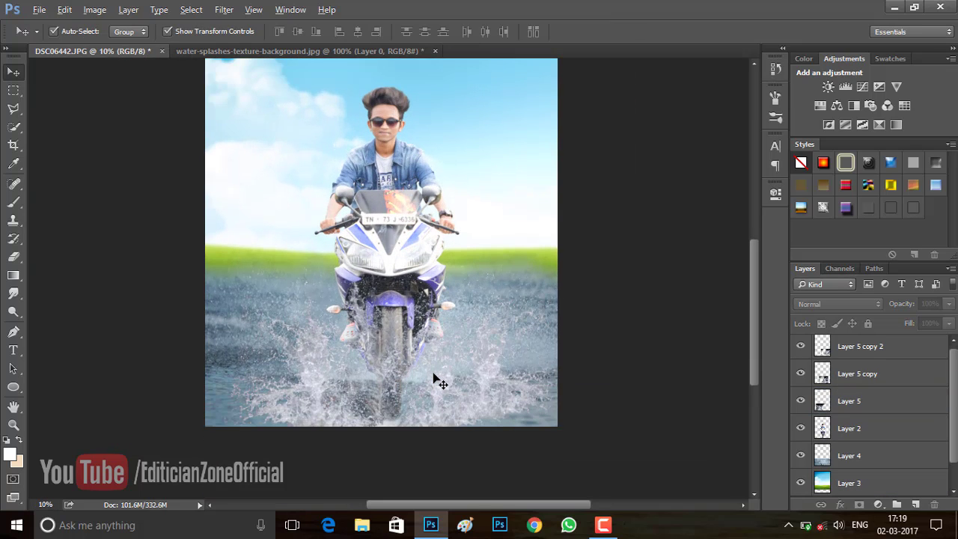
scroll(434, 379, "up", 1)
scroll(434, 379, "up", 1)
scroll(453, 362, "down", 2)
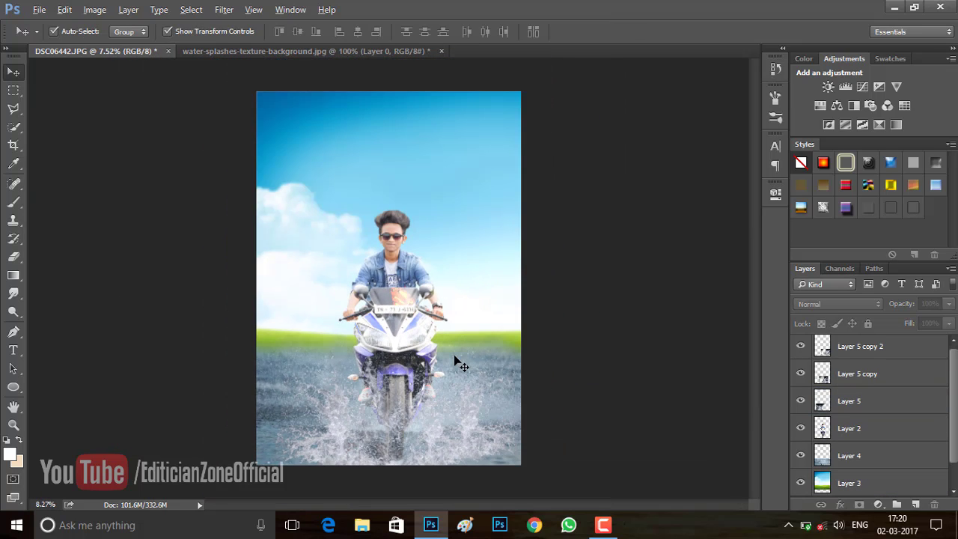
left_click(864, 455)
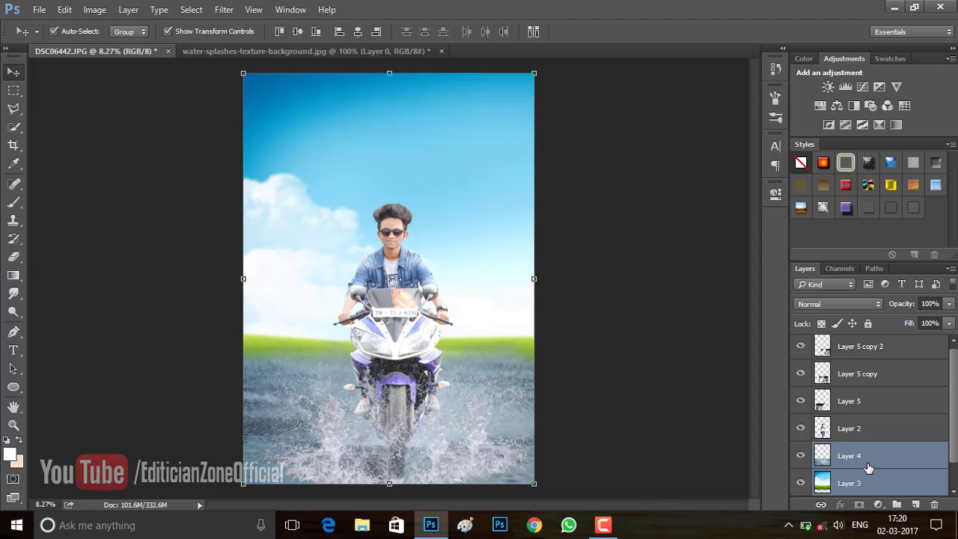
left_click(874, 483)
scroll(598, 359, "down", 1)
scroll(602, 329, "down", 1)
left_click(601, 326)
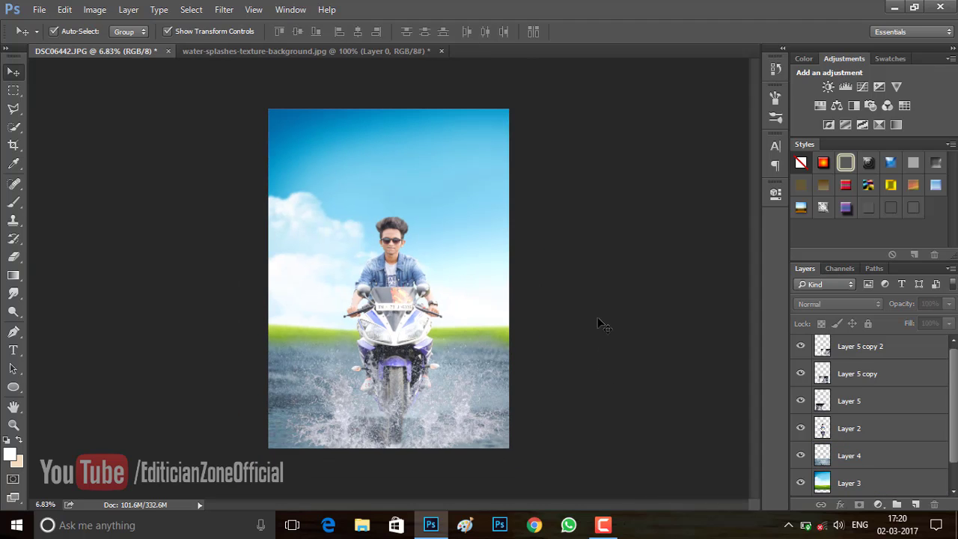
scroll(873, 349, "up", 1)
left_click(874, 349)
Add a Color Lookup layer using the Kodak 5218 Kodak 2395 (by Adobe).cube LUT
left_click(904, 105)
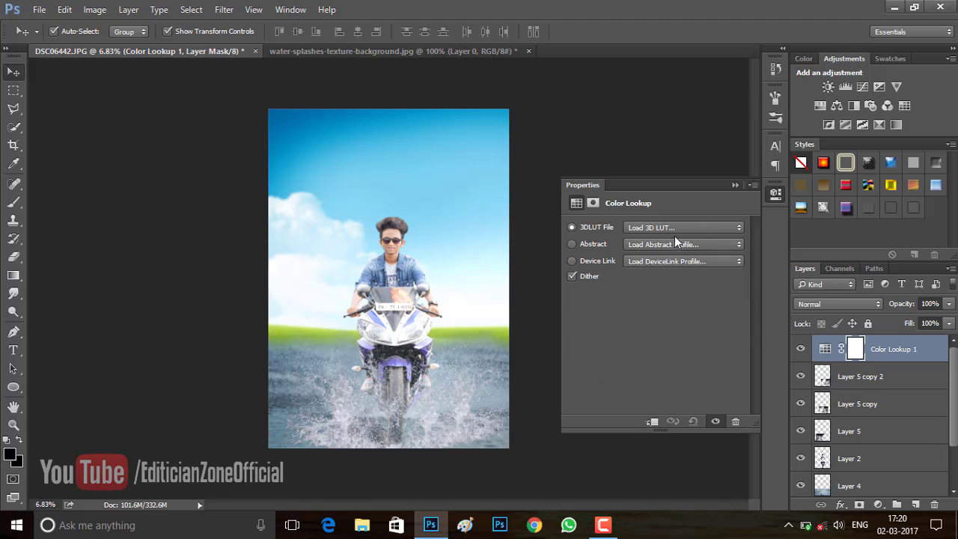
left_click(676, 226)
scroll(677, 321, "down", 1)
left_click(678, 326)
key("Up")
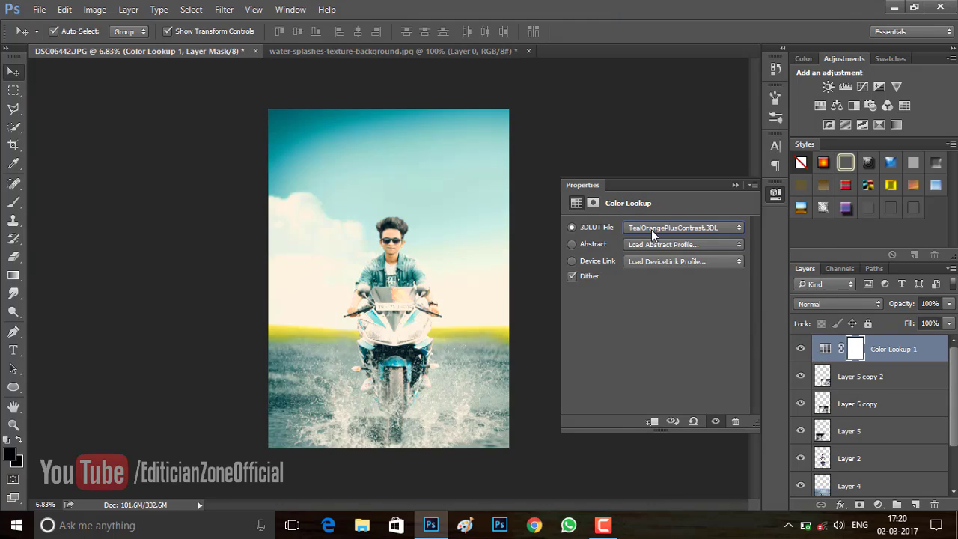
key("Up")
left_click(651, 230)
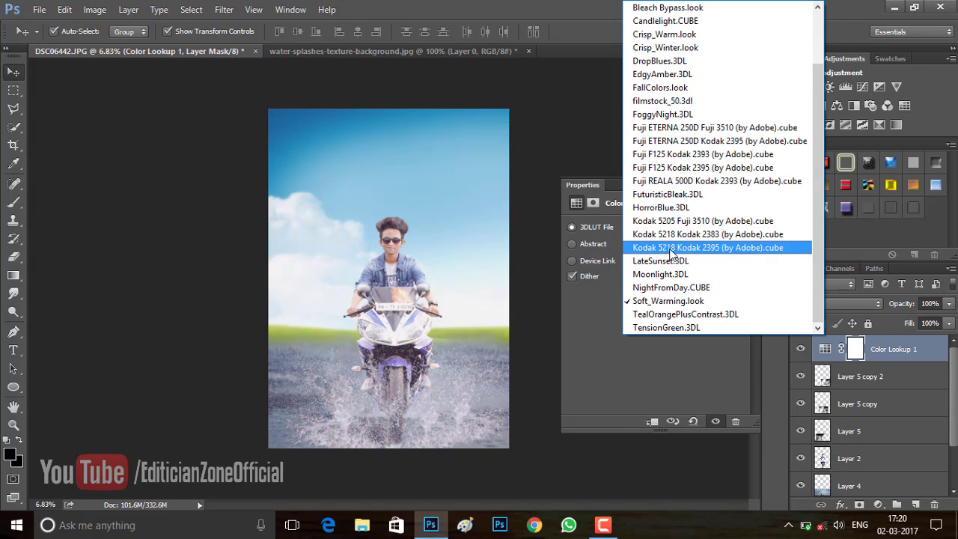
left_click(648, 231)
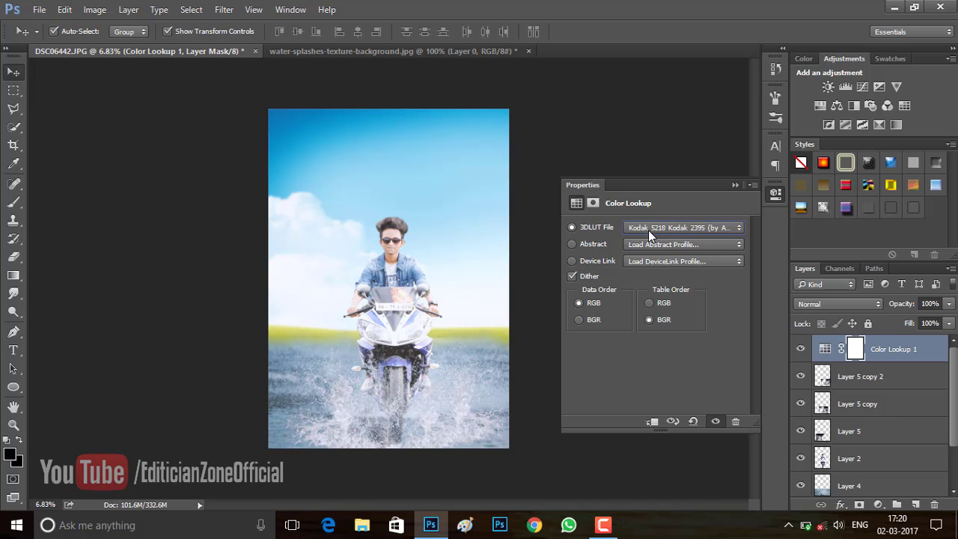
Close the Color Lookup properties and review the layer stack
left_click(735, 185)
scroll(410, 326, "up", 2)
scroll(410, 326, "up", 2)
scroll(413, 315, "down", 2)
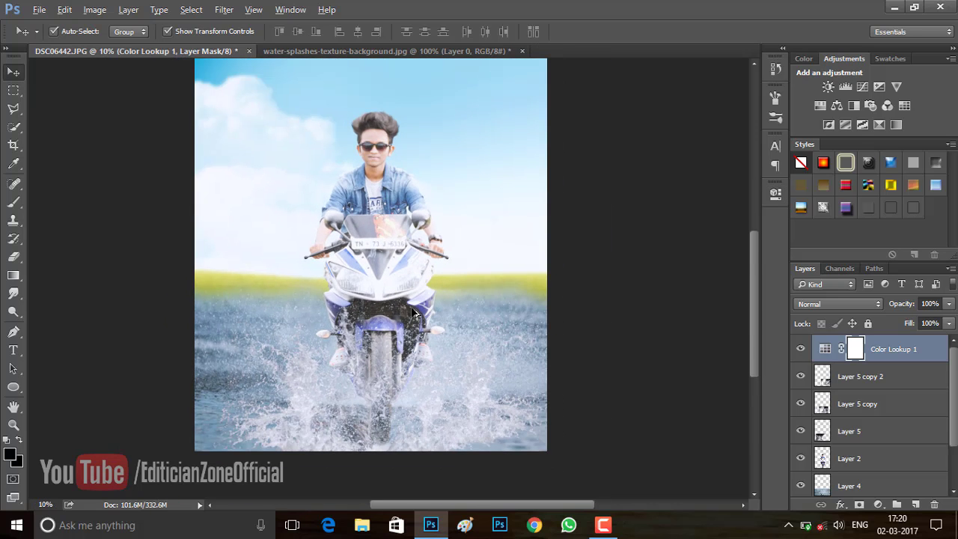
scroll(385, 384, "up", 1)
scroll(372, 364, "up", 2)
scroll(372, 363, "down", 1)
scroll(398, 363, "down", 3)
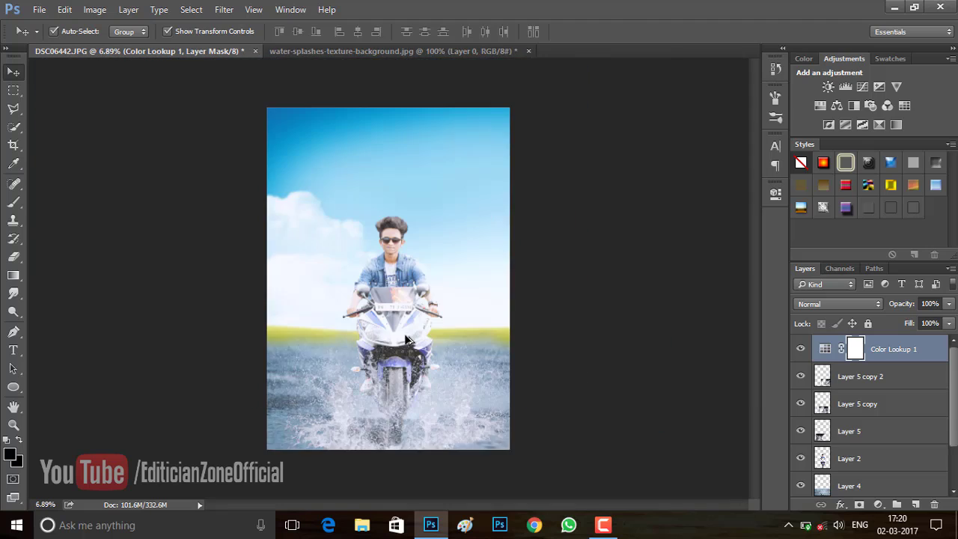
scroll(452, 334, "up", 1)
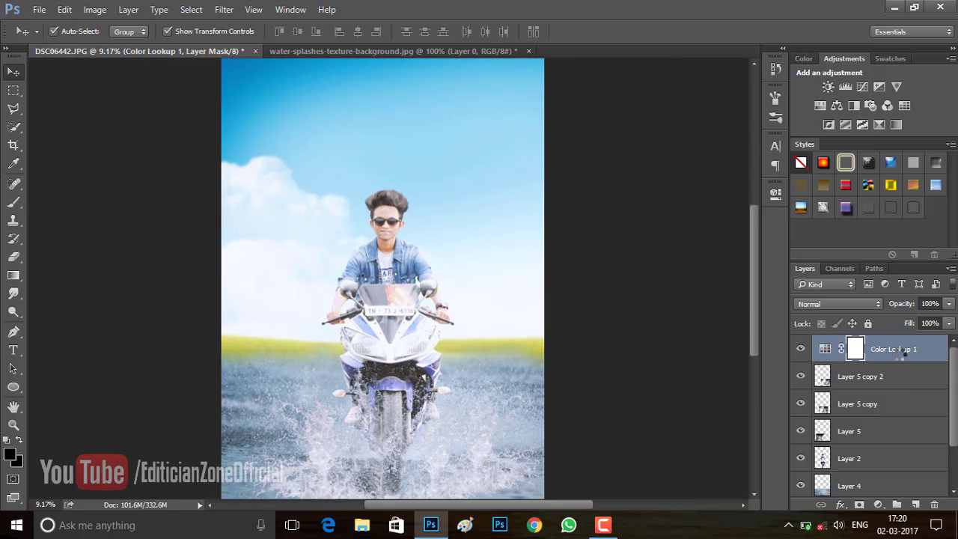
Stamp all visible layers into Layer 6 and raise Vibrance in the Camera Raw filter
key("ctrl+shift+alt+e")
left_click(224, 9)
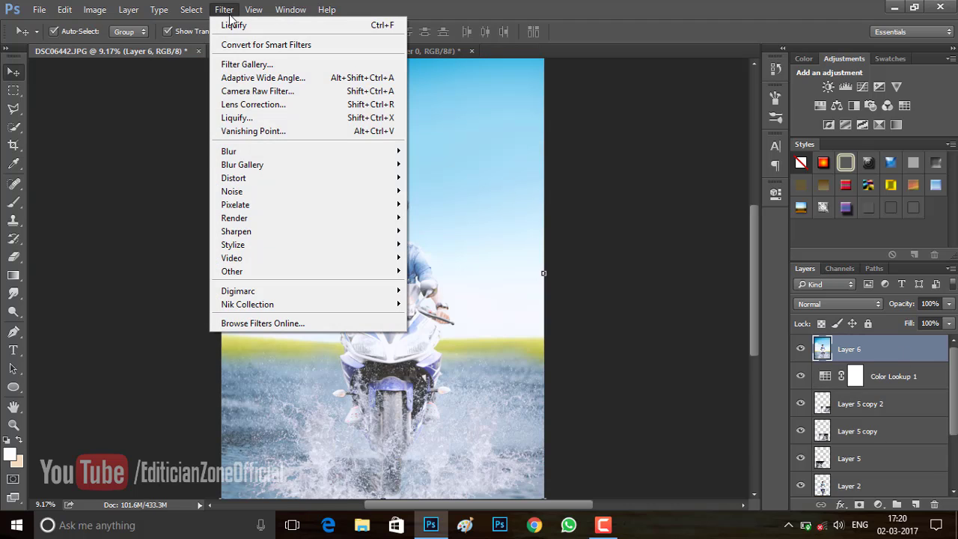
left_click(276, 91)
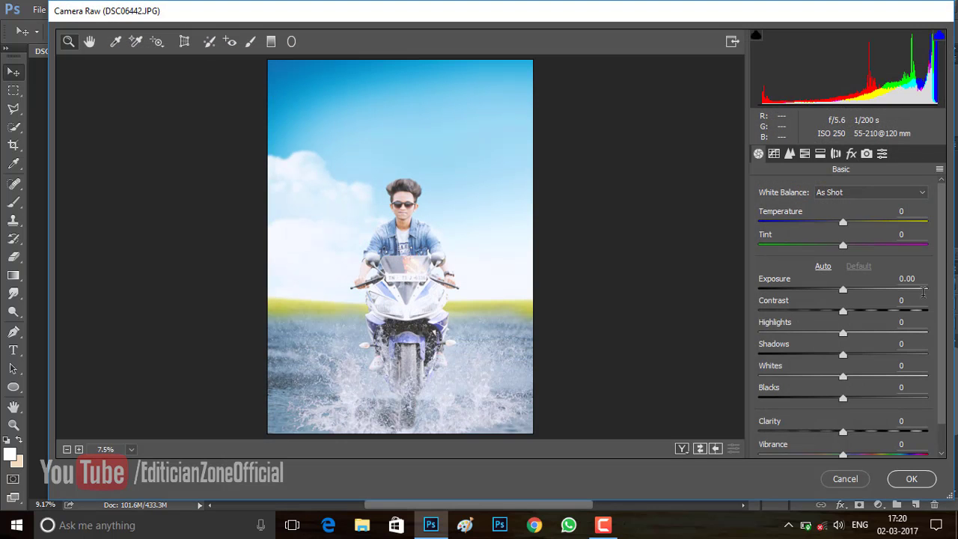
scroll(878, 423, "down", 1)
left_click_drag(846, 424, 881, 426)
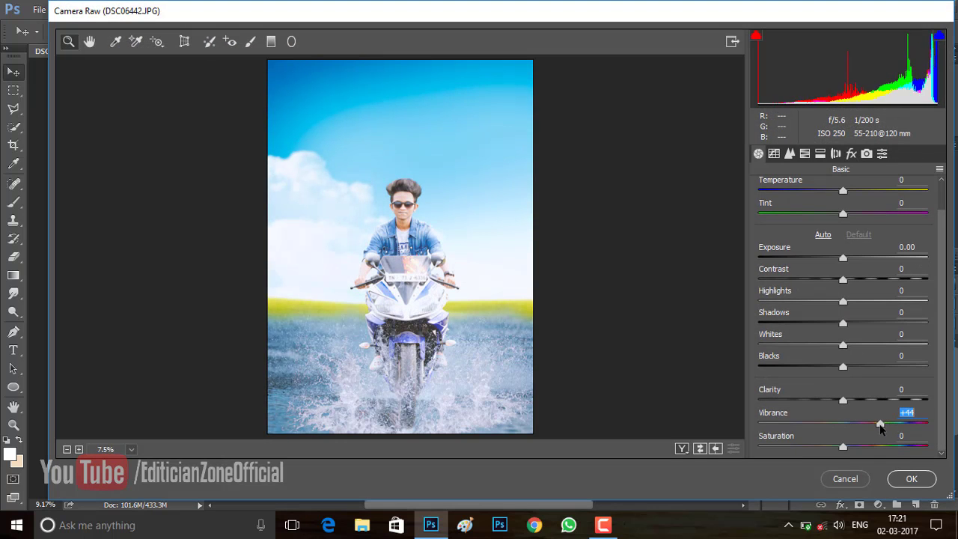
In HSL, brighten yellow luminance, darken aquas, boost Blues saturation to +28, desaturate Aquas
left_click(805, 155)
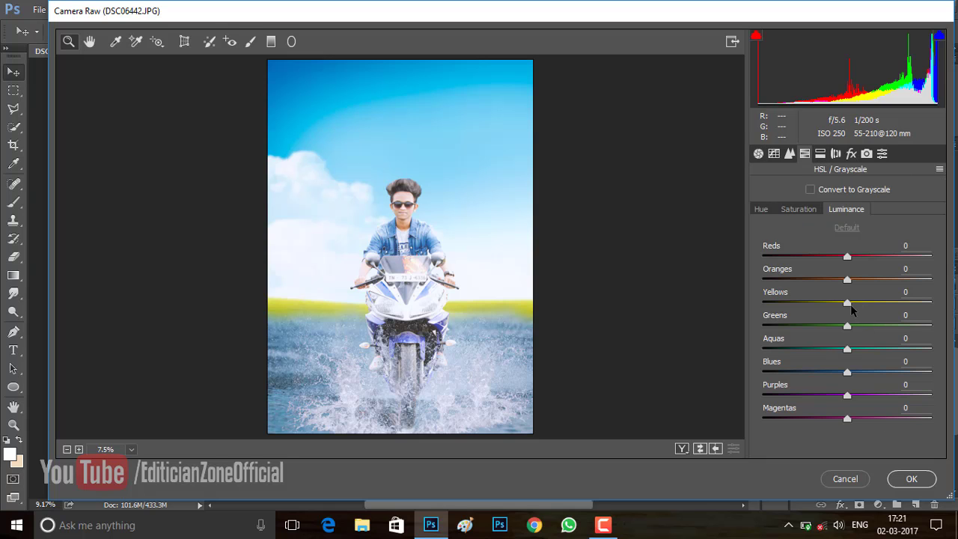
left_click_drag(849, 304, 887, 303)
mouse_move(847, 348)
left_mouse_down()
mouse_move(816, 351)
mouse_move(852, 356)
mouse_move(817, 327)
mouse_move(813, 303)
mouse_move(862, 280)
left_mouse_up()
left_click(798, 209)
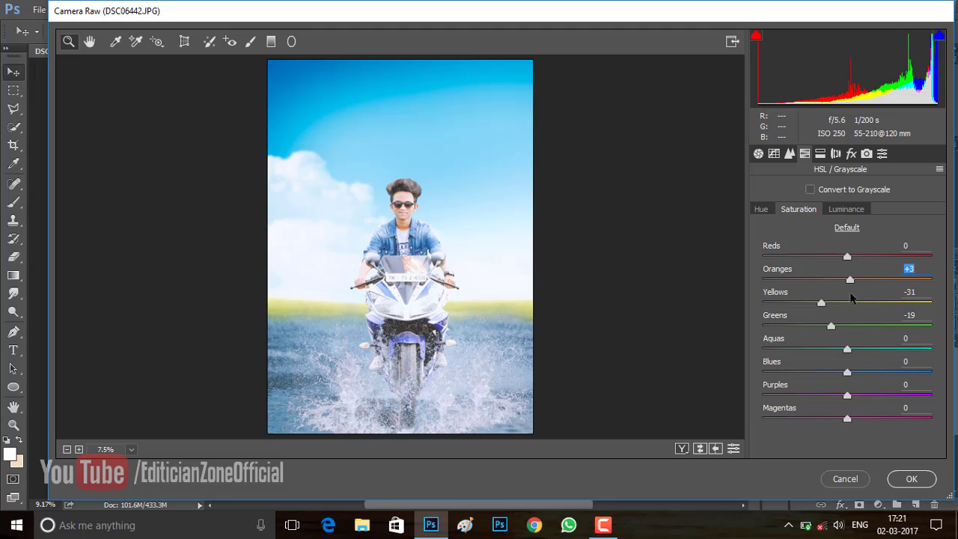
left_click_drag(847, 372, 872, 372)
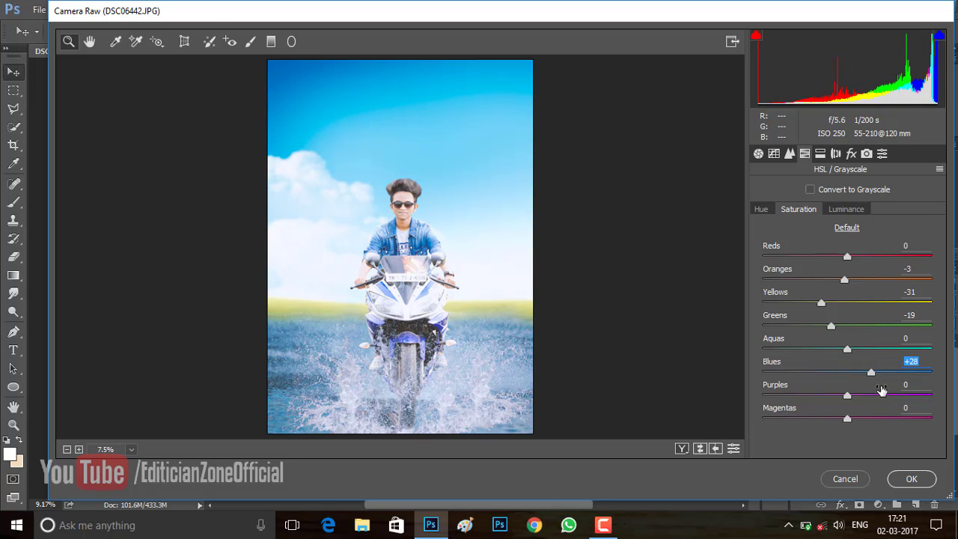
left_click_drag(844, 345, 849, 351)
left_click(762, 210)
Set Blacks to +8, adjust Whites, Exposure to -0.30, and reset Temperature to 0
left_click(758, 152)
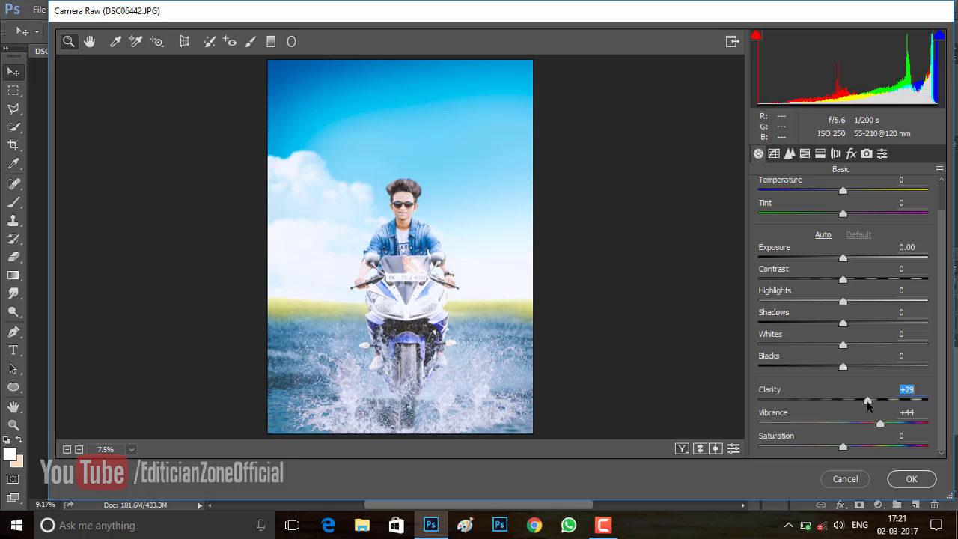
mouse_move(849, 370)
left_mouse_down()
mouse_move(871, 370)
mouse_move(849, 368)
left_mouse_up()
mouse_move(844, 344)
left_mouse_down()
mouse_move(862, 347)
mouse_move(824, 351)
mouse_move(853, 322)
mouse_move(821, 327)
mouse_move(857, 303)
mouse_move(813, 306)
mouse_move(848, 301)
mouse_move(826, 280)
mouse_move(846, 259)
mouse_move(837, 259)
left_mouse_up()
mouse_move(843, 191)
left_mouse_down()
mouse_move(852, 215)
mouse_move(839, 217)
left_mouse_up()
double_click(845, 192)
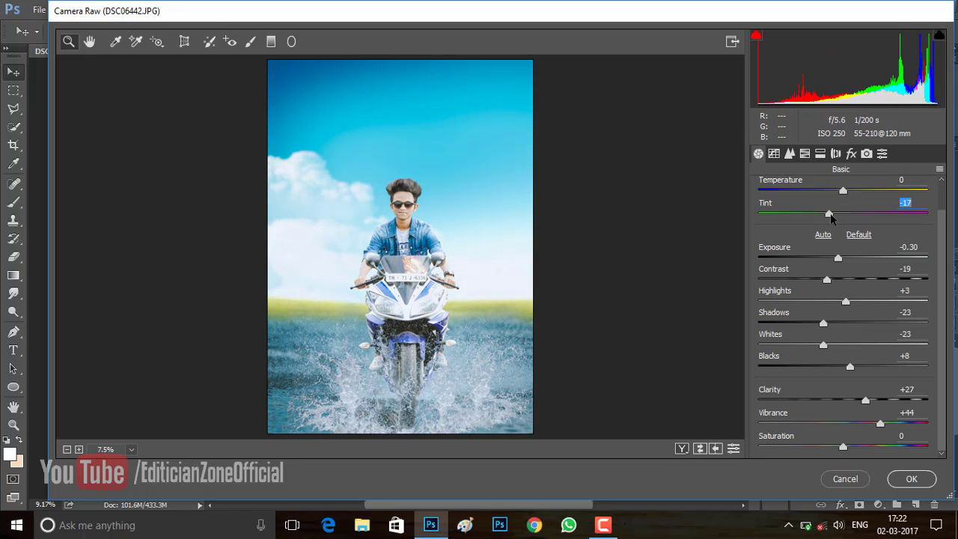
Draw a tall, narrow radial filter over the rider and apply the Camera Raw grade
left_click(292, 42)
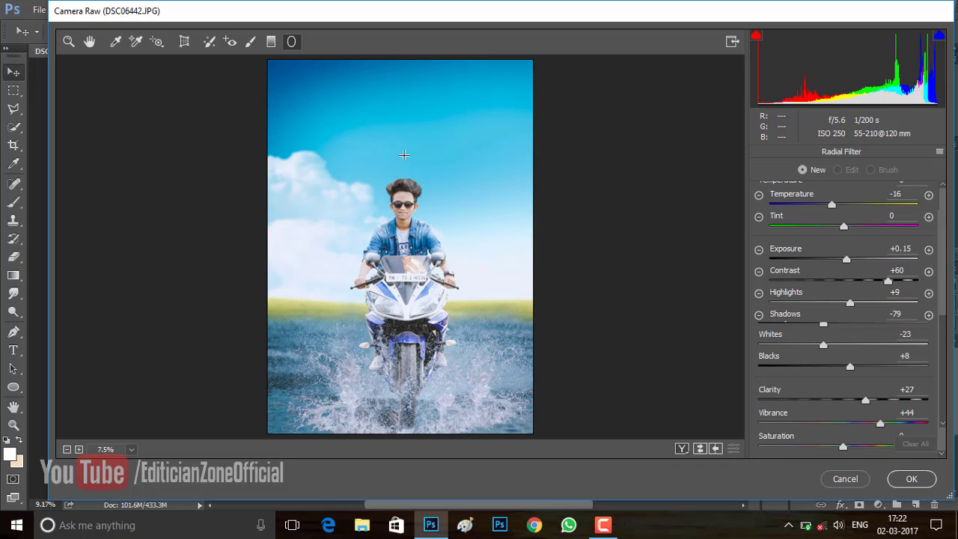
mouse_move(355, 128)
left_mouse_down()
mouse_move(474, 283)
mouse_move(198, 308)
left_mouse_up()
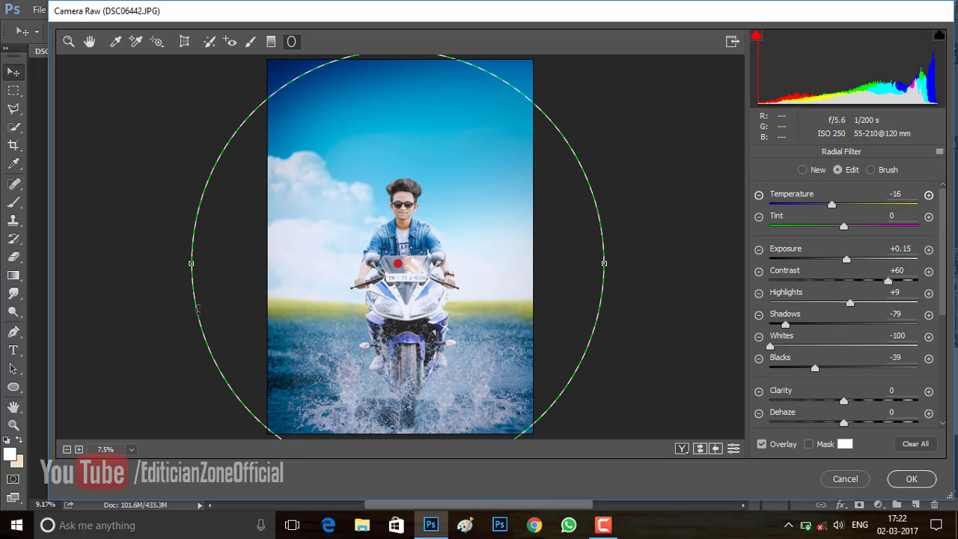
left_click(66, 449)
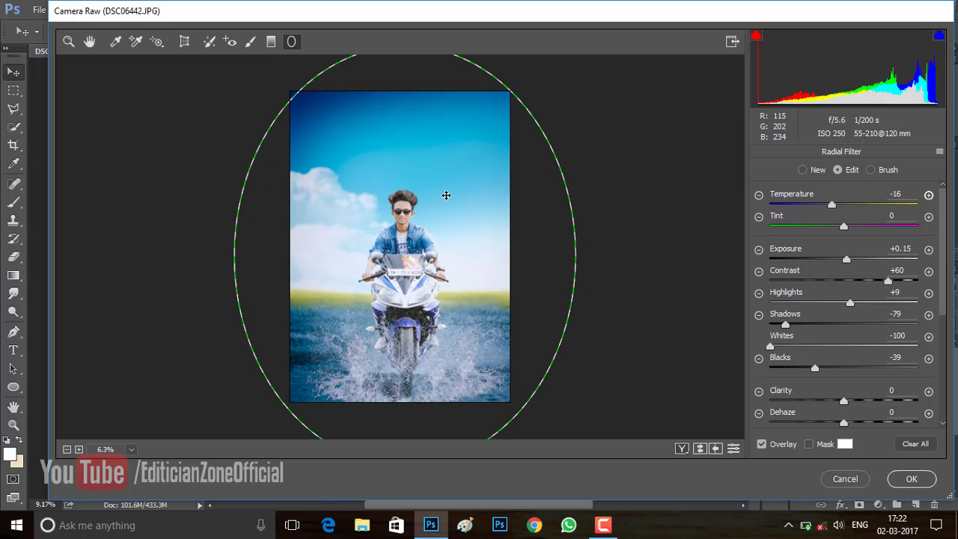
left_click_drag(577, 258, 506, 263)
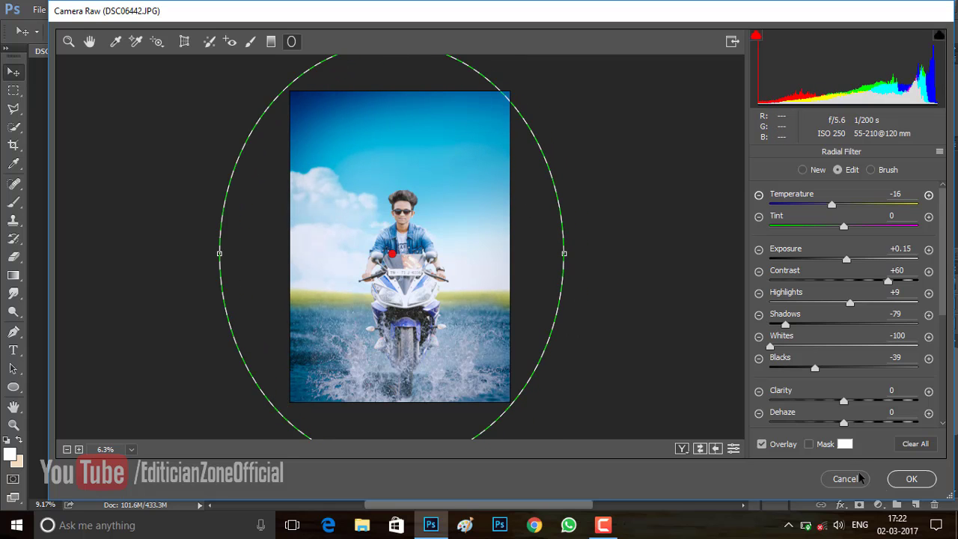
left_click(913, 483)
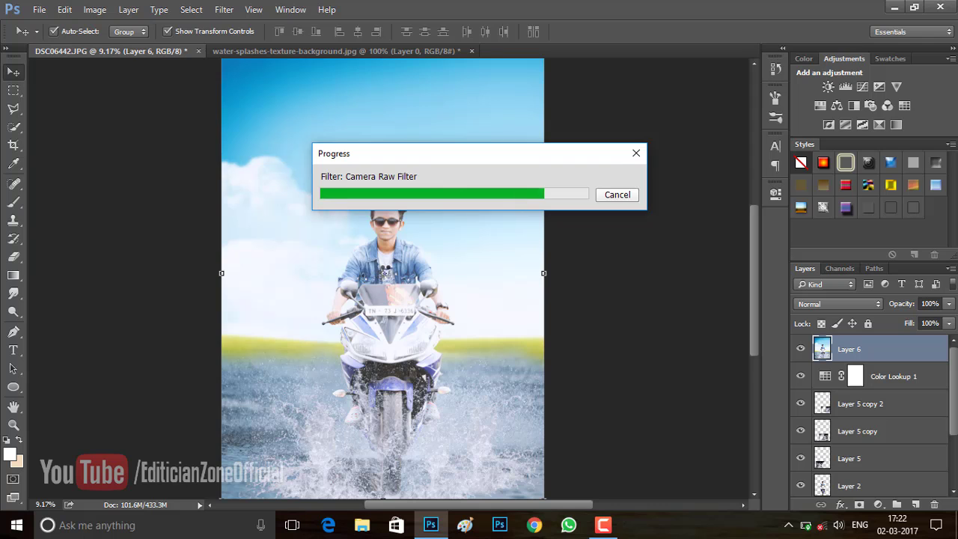
Put the bottom Layer 7 into a new Group 1 and hide that group
scroll(480, 353, "up", 1)
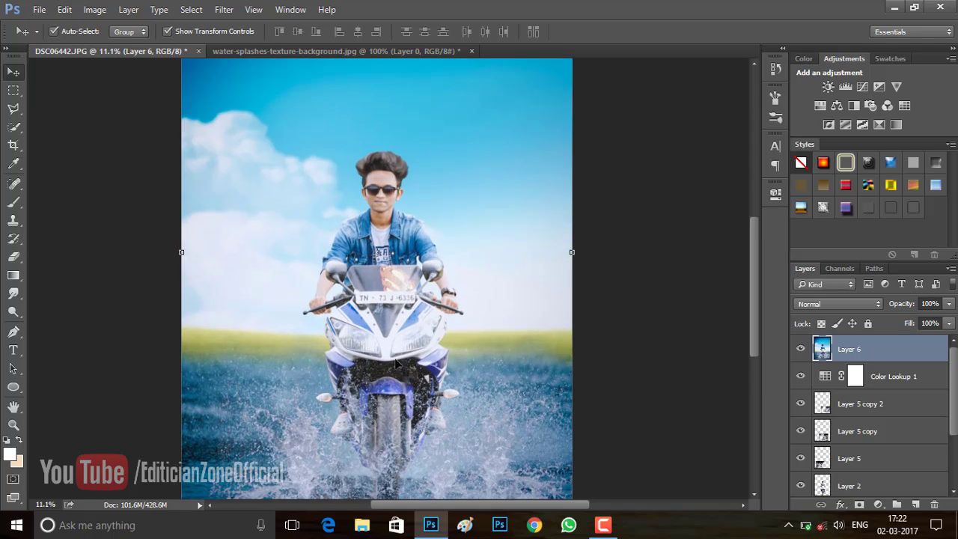
scroll(480, 353, "up", 2)
scroll(471, 336, "down", 1)
scroll(524, 299, "down", 1)
scroll(574, 265, "down", 1)
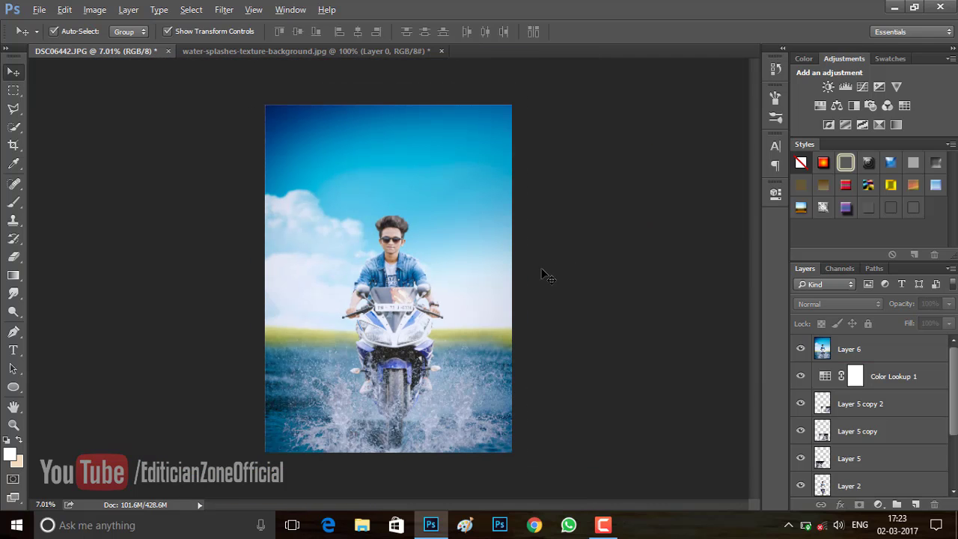
left_click(861, 349)
scroll(868, 411, "down", 2)
left_click(872, 455)
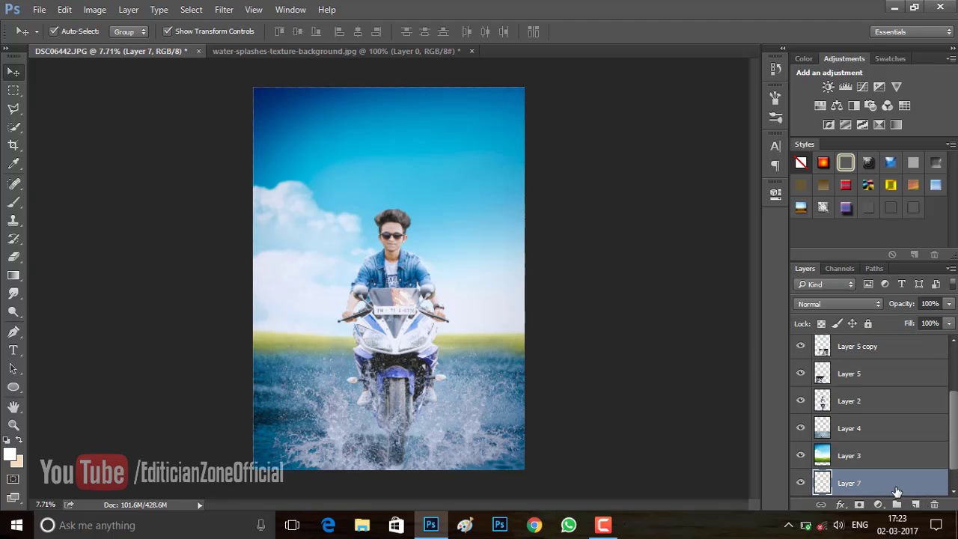
key("ctrl+g")
left_click(848, 462)
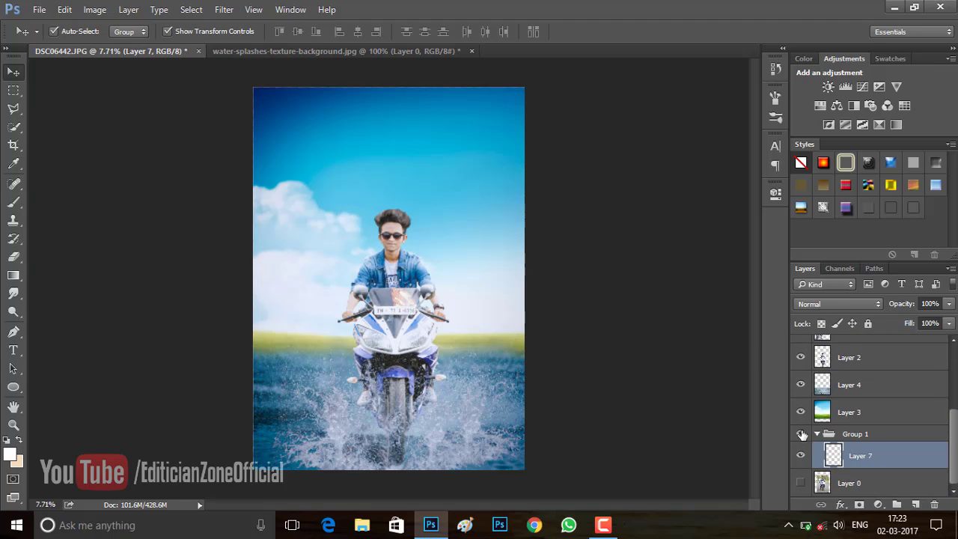
Start a crop and drag the frame's left and right edges to adjust its width
left_click(13, 145)
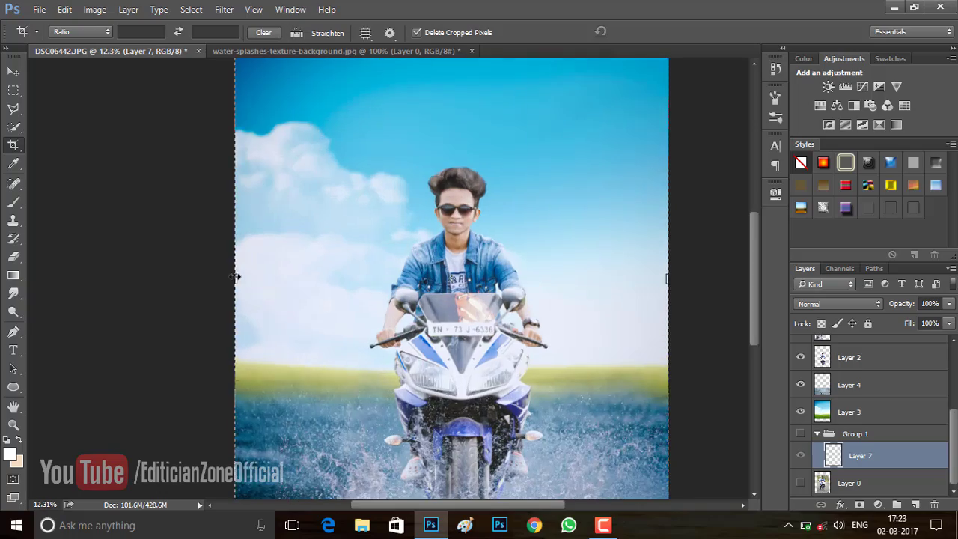
left_click_drag(253, 279, 287, 285)
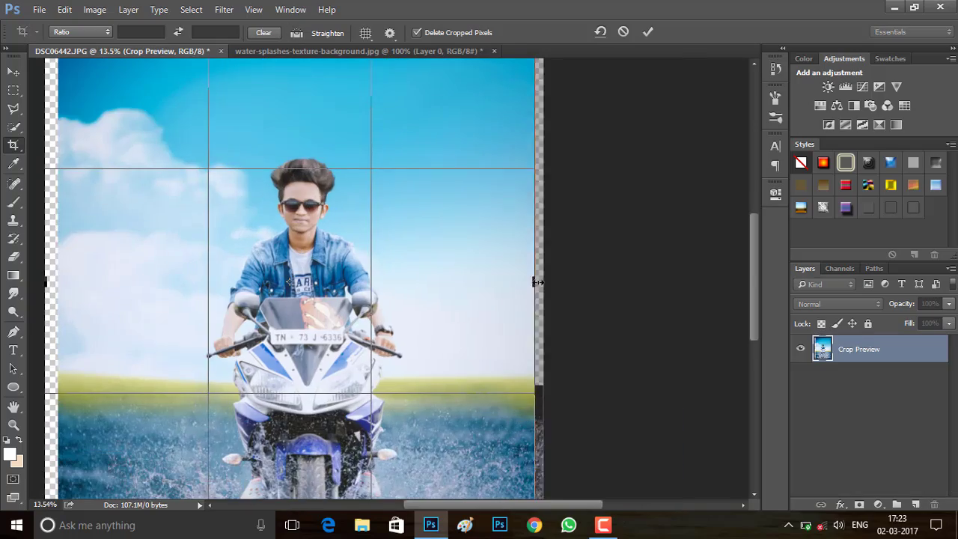
left_click_drag(538, 282, 494, 274)
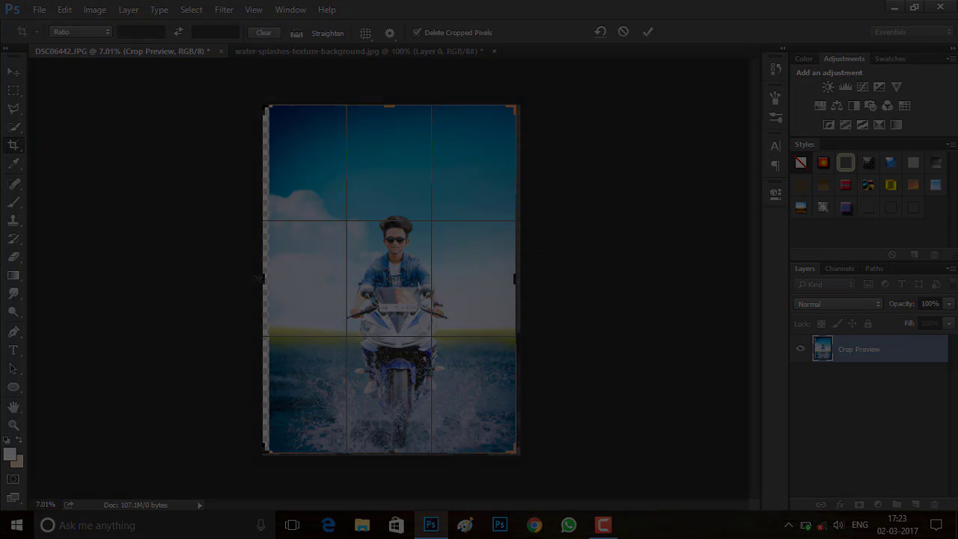